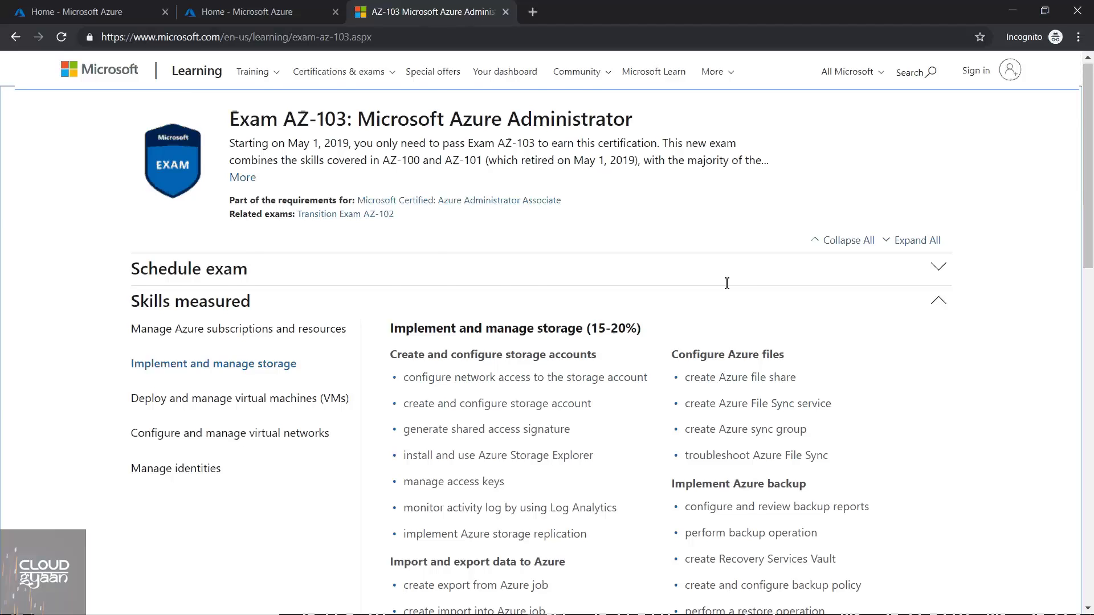
- Review the skills measured for managing Azure subscriptions and resources and for implementing and managing storage
scroll(726, 283, down, 2)
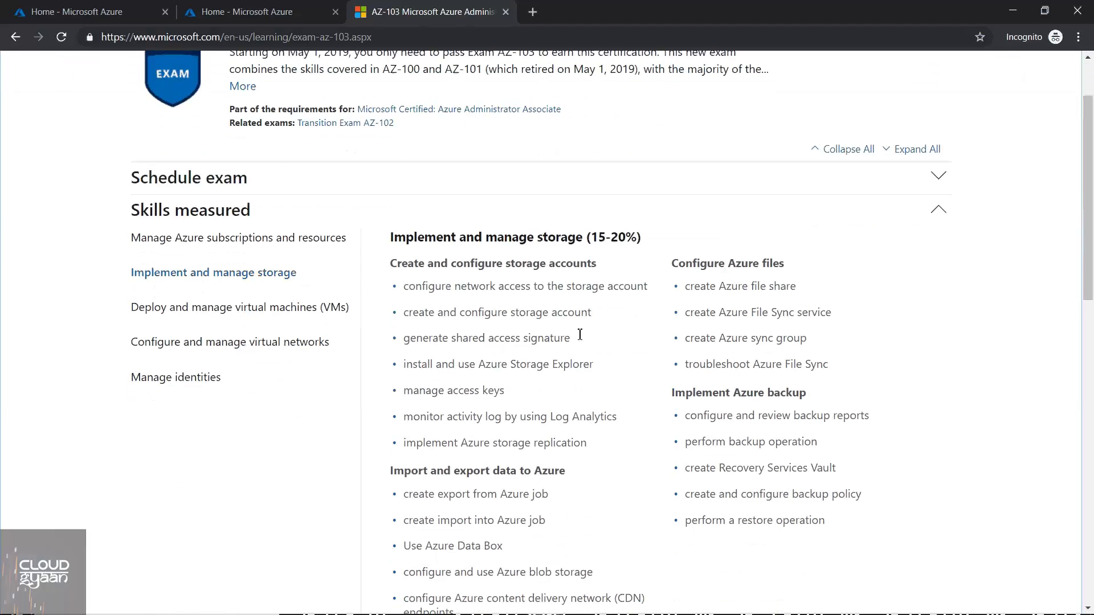
click(264, 243)
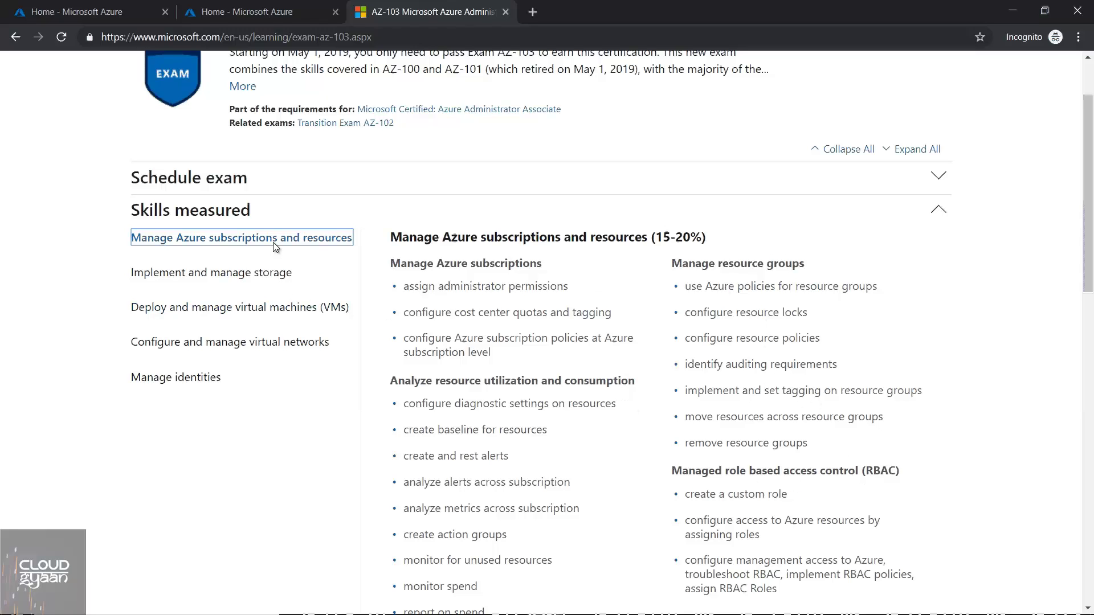
click(248, 273)
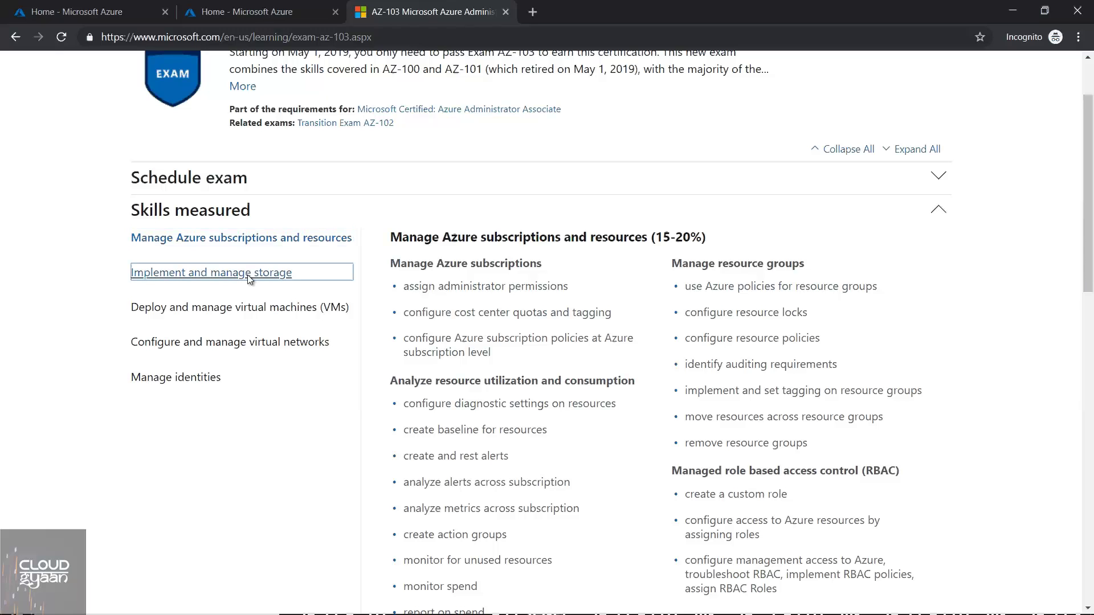
drag(452, 232, 657, 232)
click(712, 311)
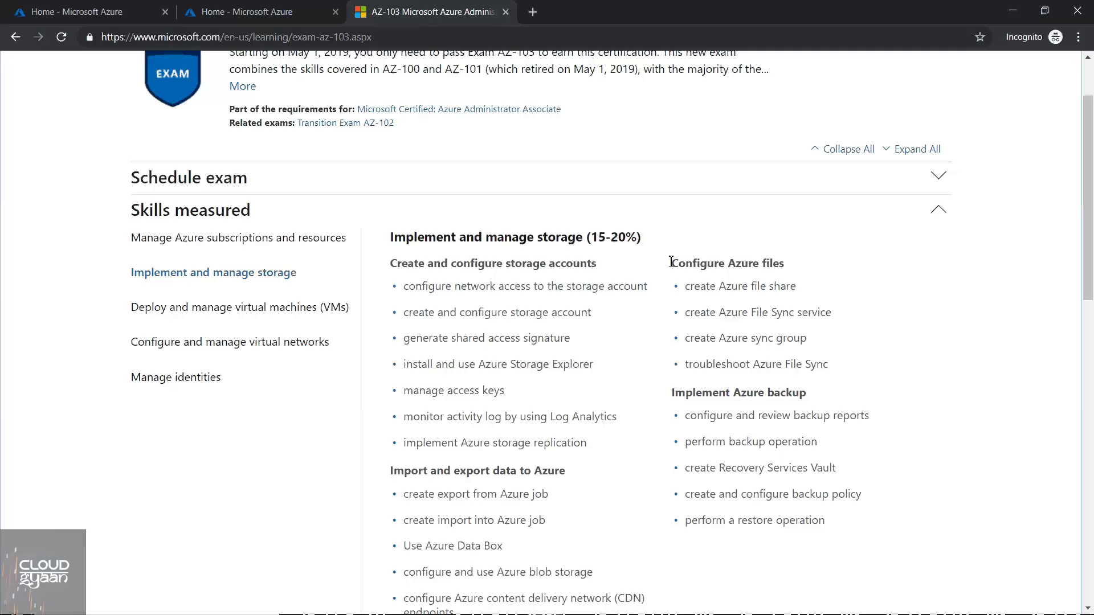
drag(707, 264, 627, 268)
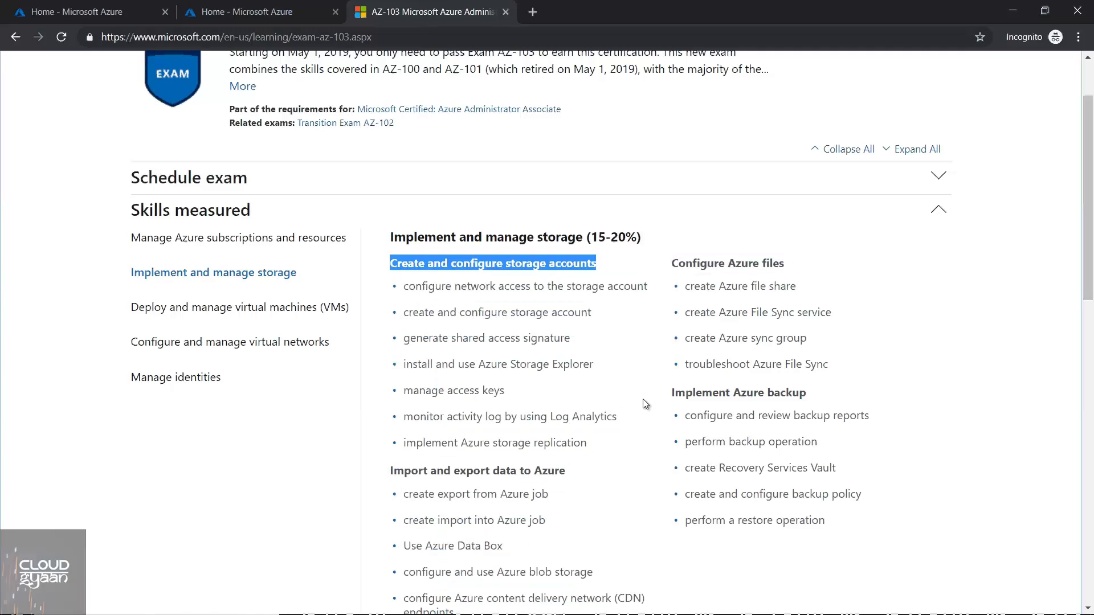
triple_click(700, 396)
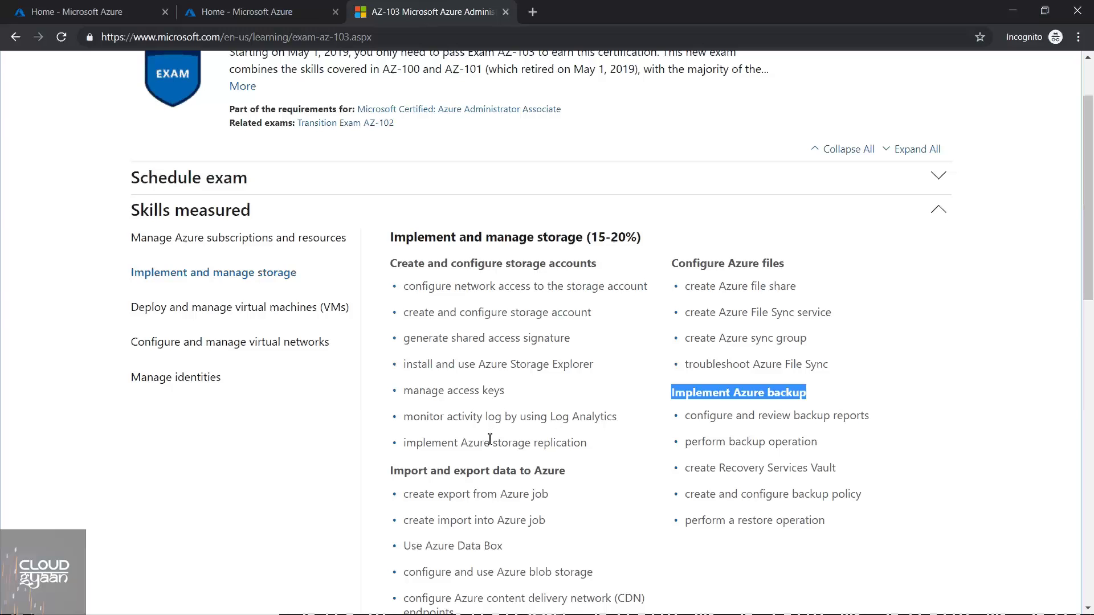
scroll(490, 439, down, 1)
click(302, 412)
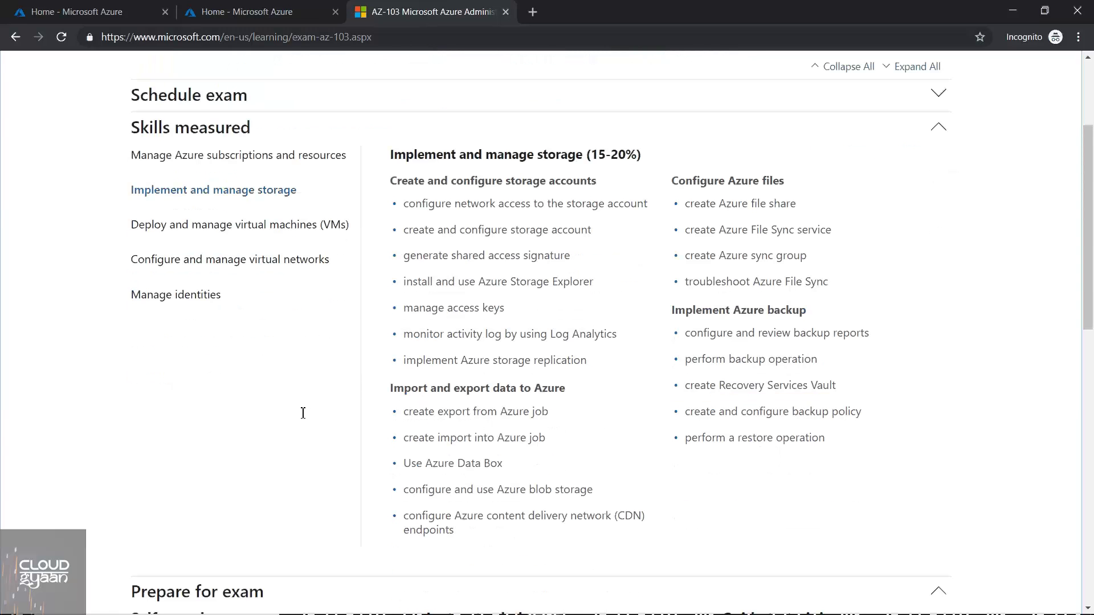
triple_click(303, 413)
- Show the skills for deploying and managing virtual machines and highlight the topics on VM configuration, scale sets and adding data discs
click(234, 225)
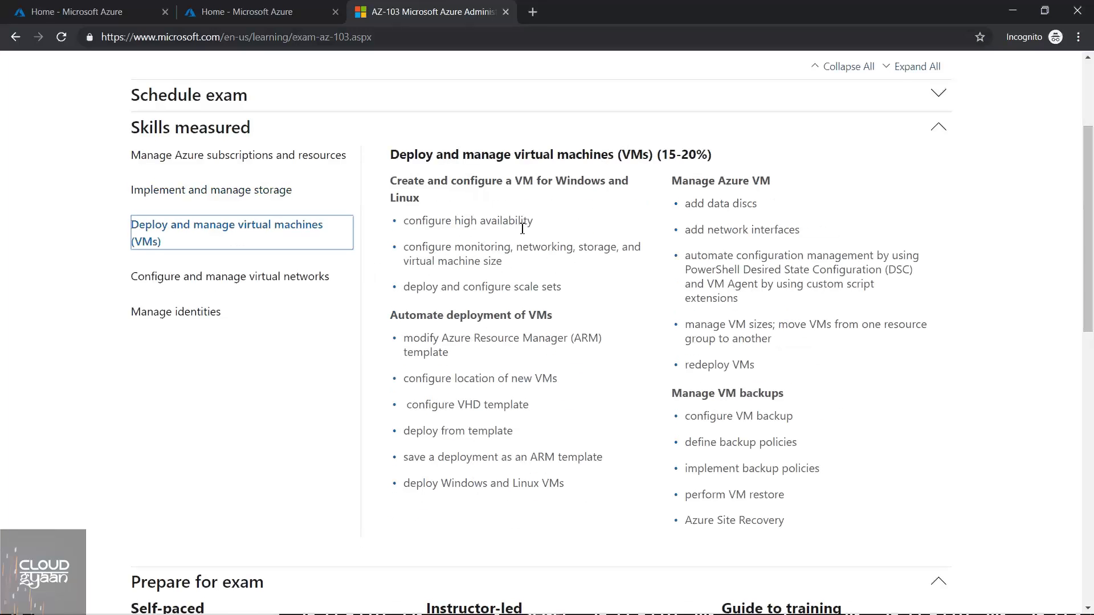
triple_click(443, 259)
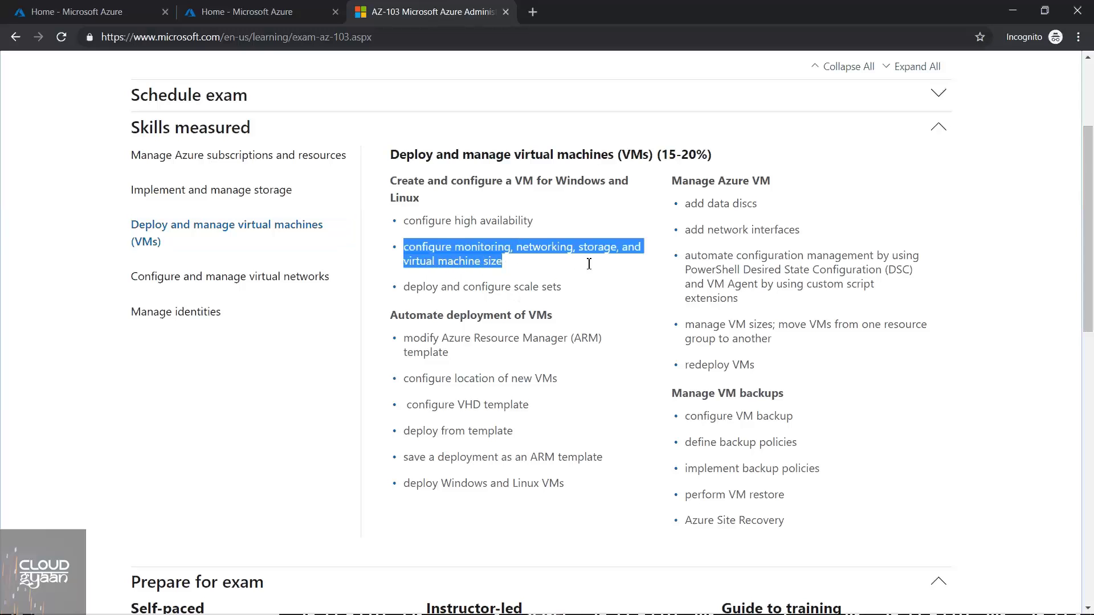
click(449, 292)
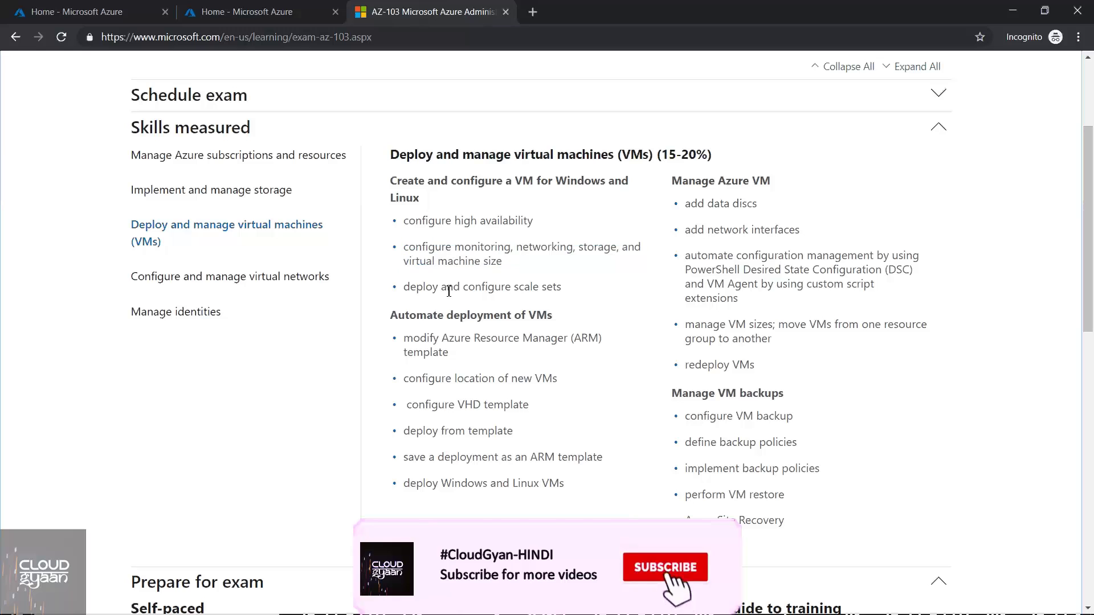
double_click(449, 290)
triple_click(528, 283)
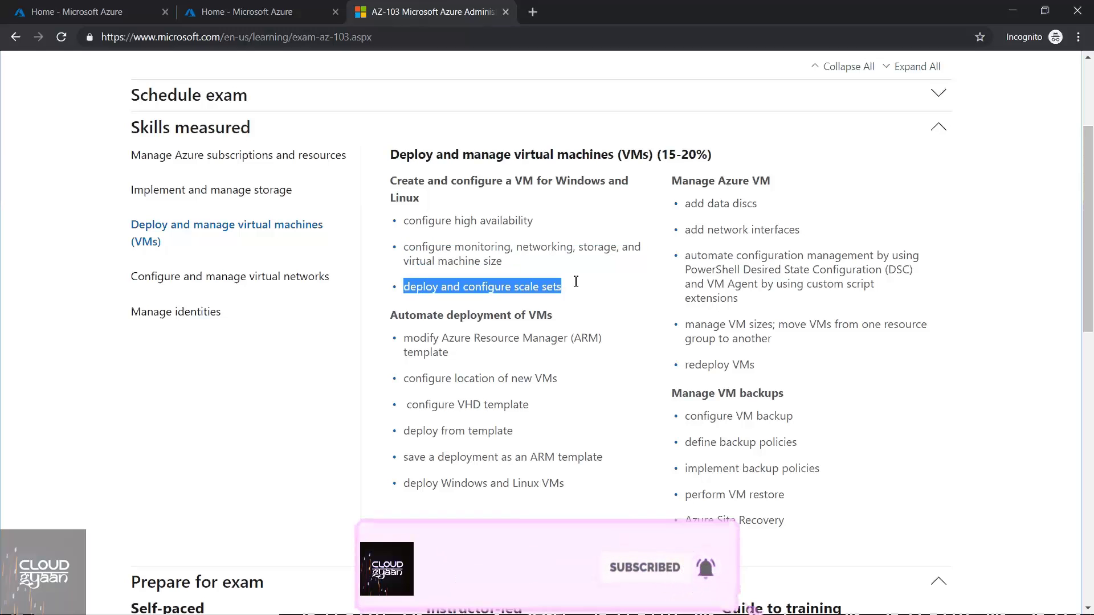
triple_click(739, 203)
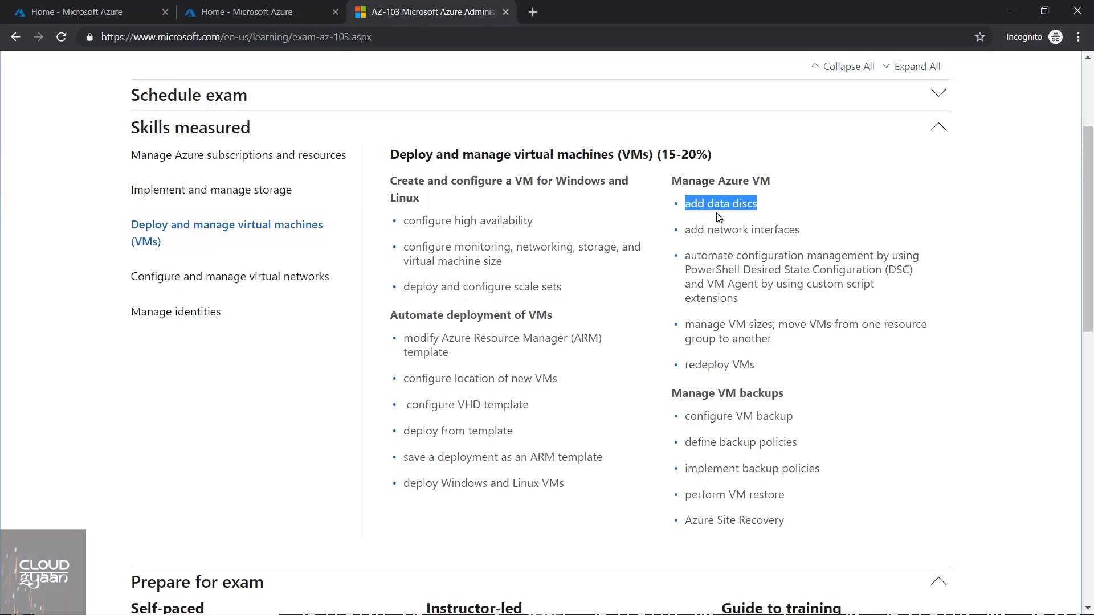
- Highlight the Manage Azure VM topics from adding network interfaces through redeploying VMs
drag(692, 228, 686, 324)
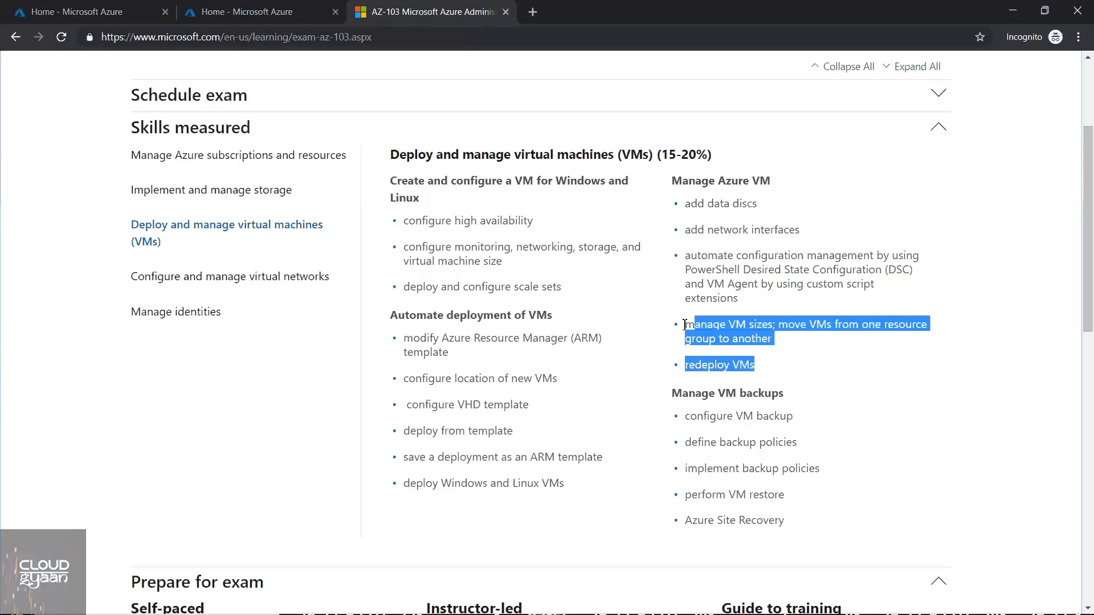
triple_click(822, 327)
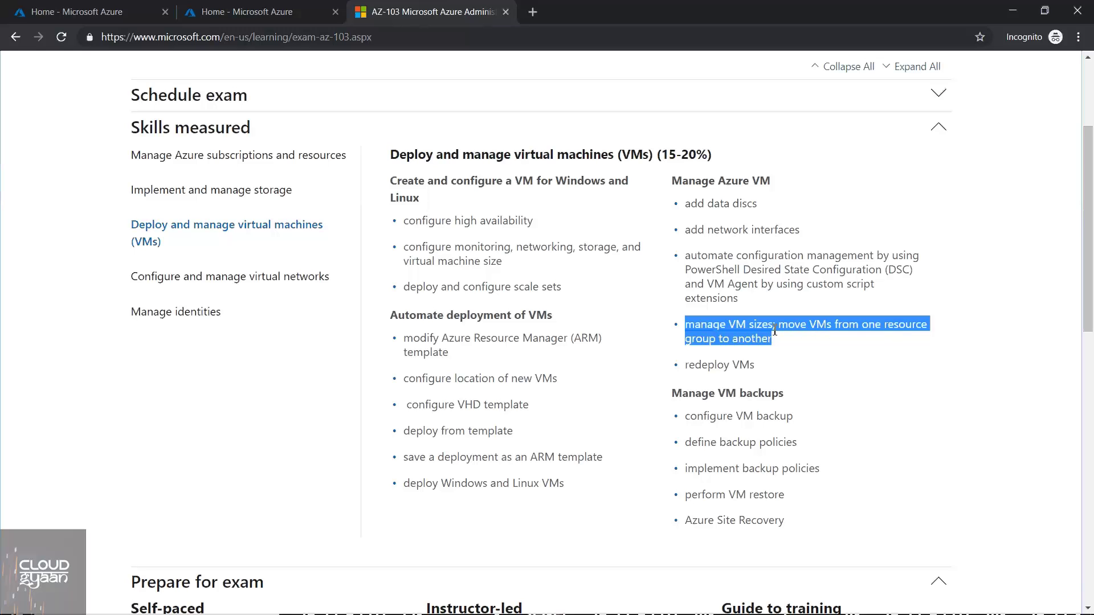
drag(750, 365, 765, 309)
click(746, 302)
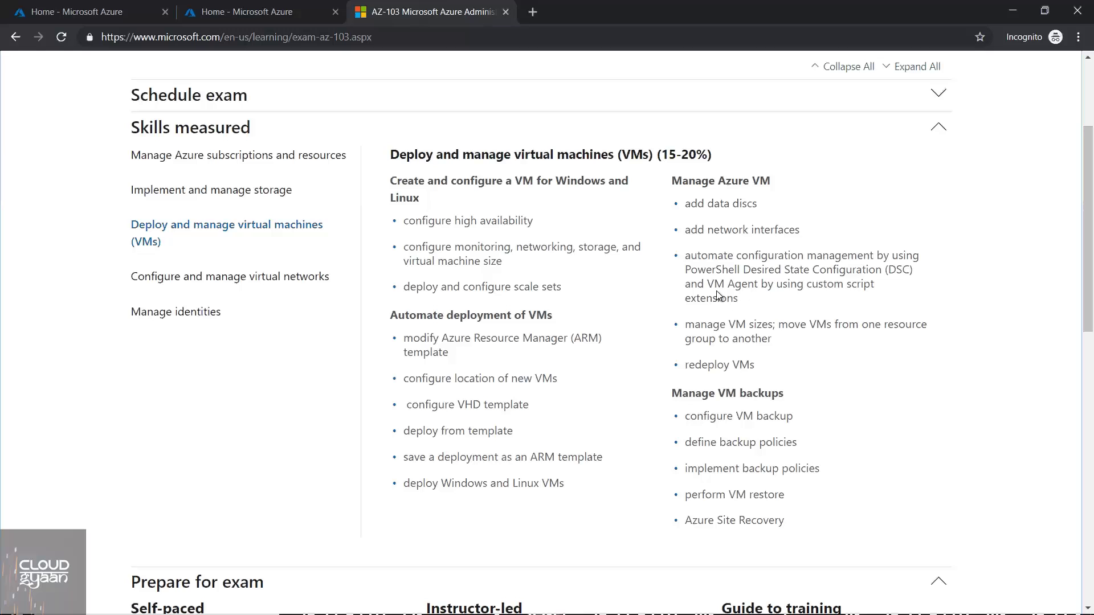
shift+click(698, 269)
shift+click(686, 255)
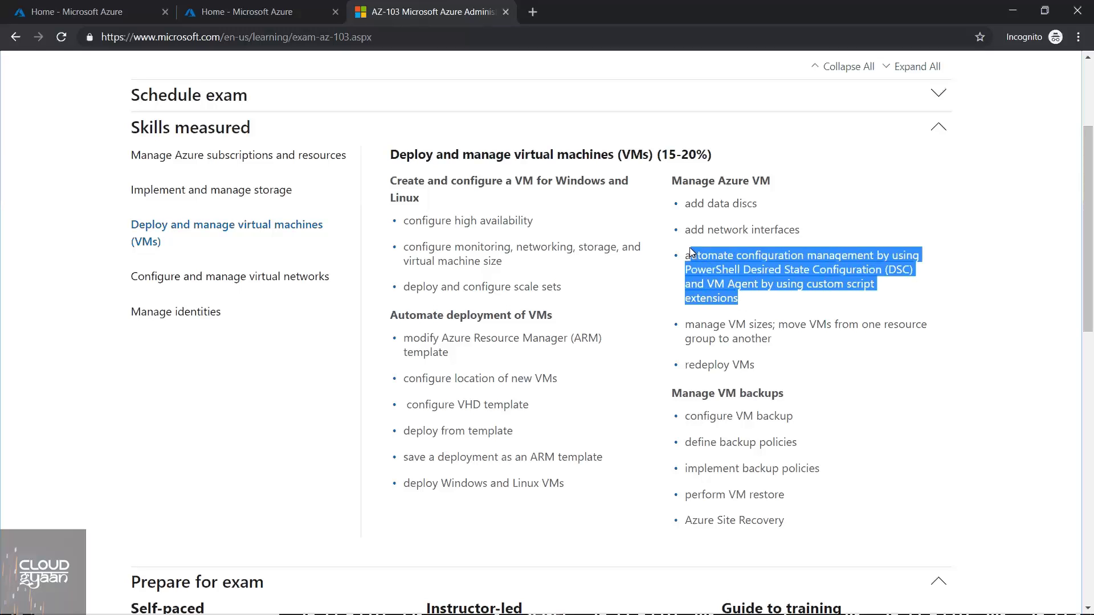
shift+click(691, 230)
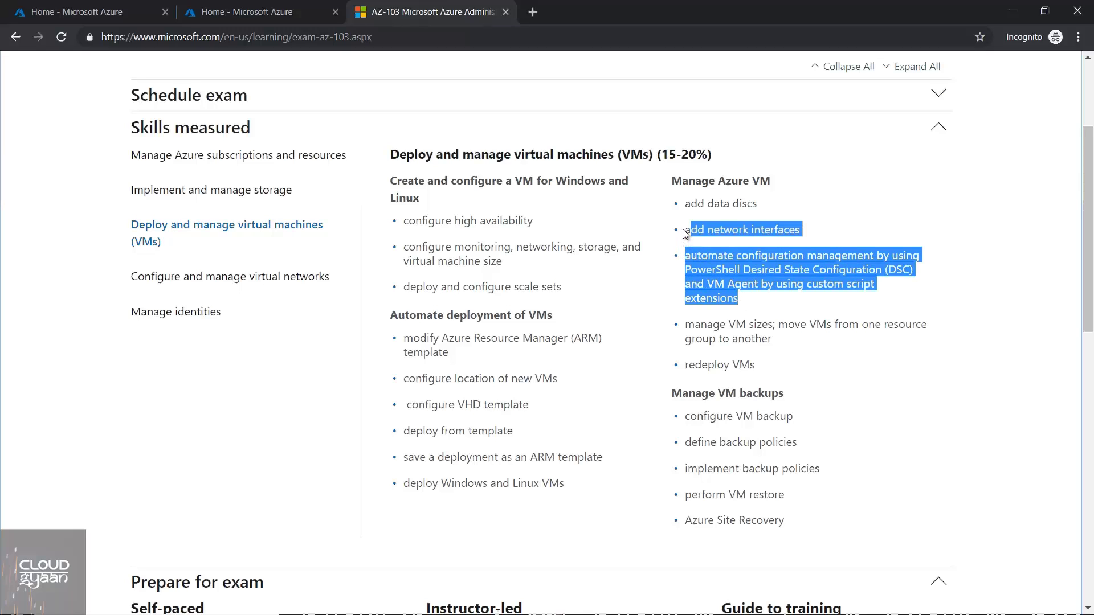
click(690, 230)
shift+click(703, 323)
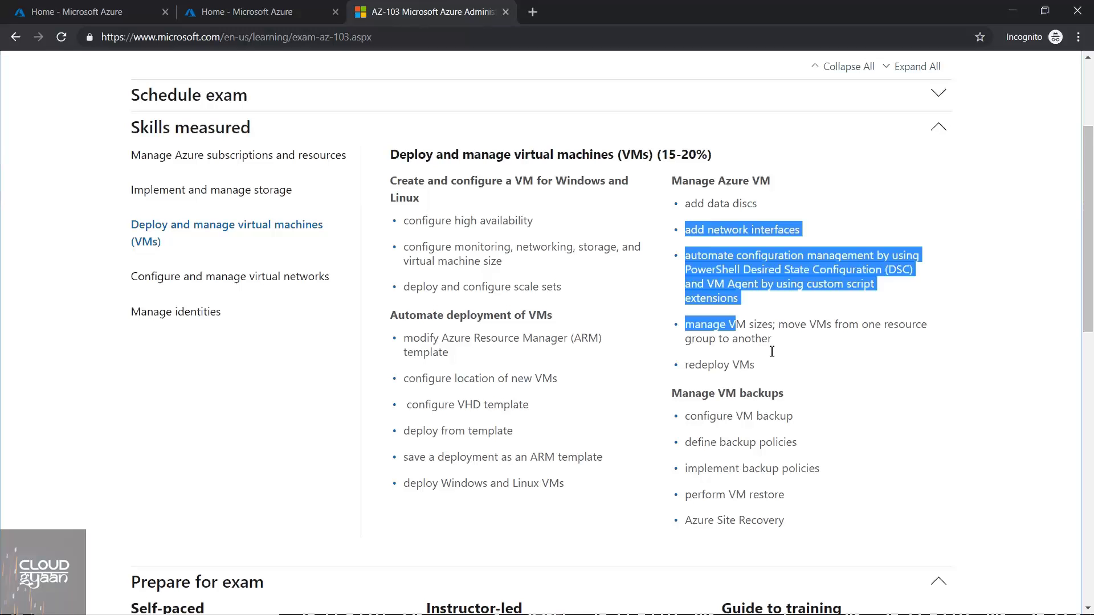
shift+click(766, 338)
shift+click(765, 365)
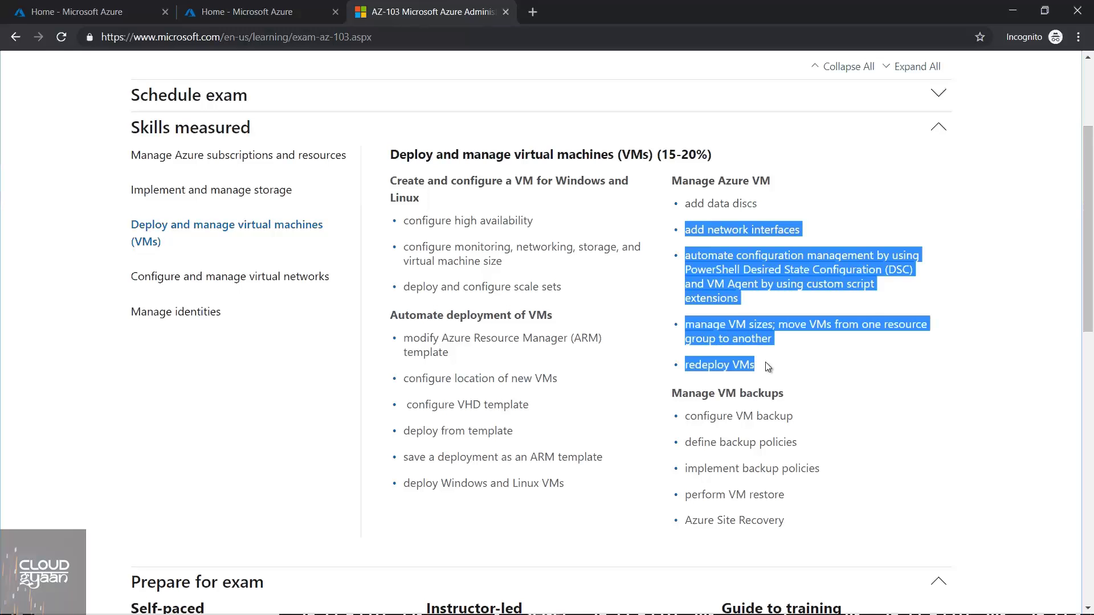
click(765, 365)
shift+click(693, 249)
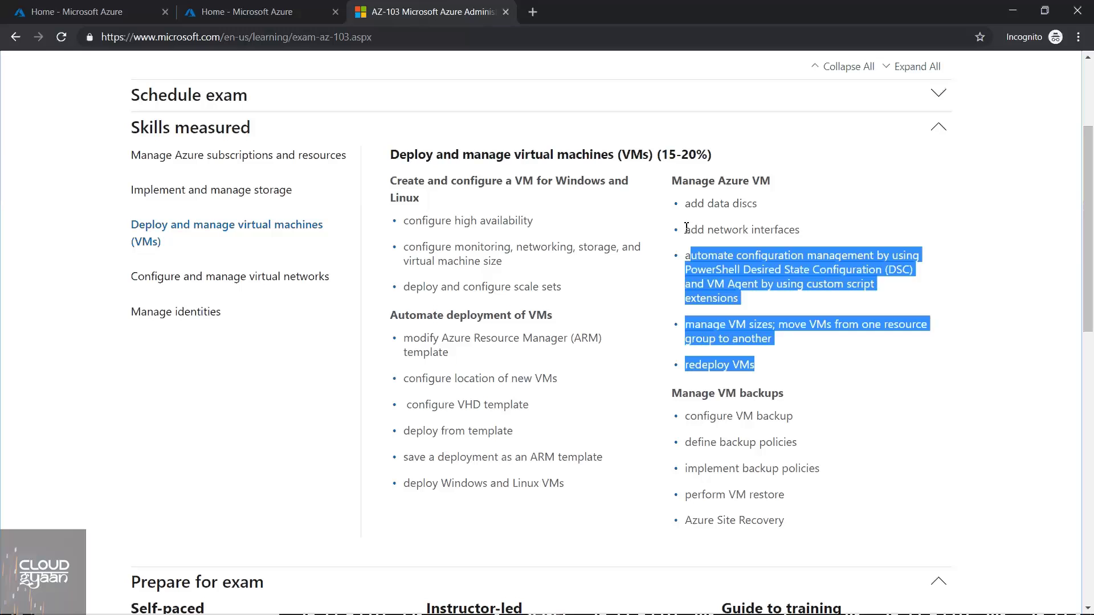
shift+click(687, 228)
click(685, 229)
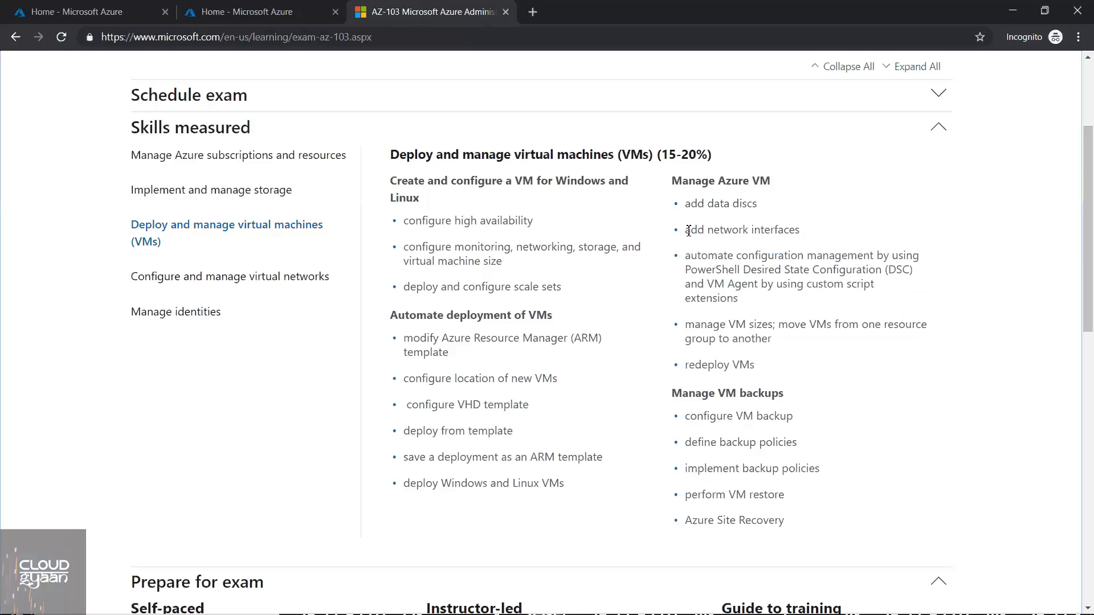
shift+click(770, 359)
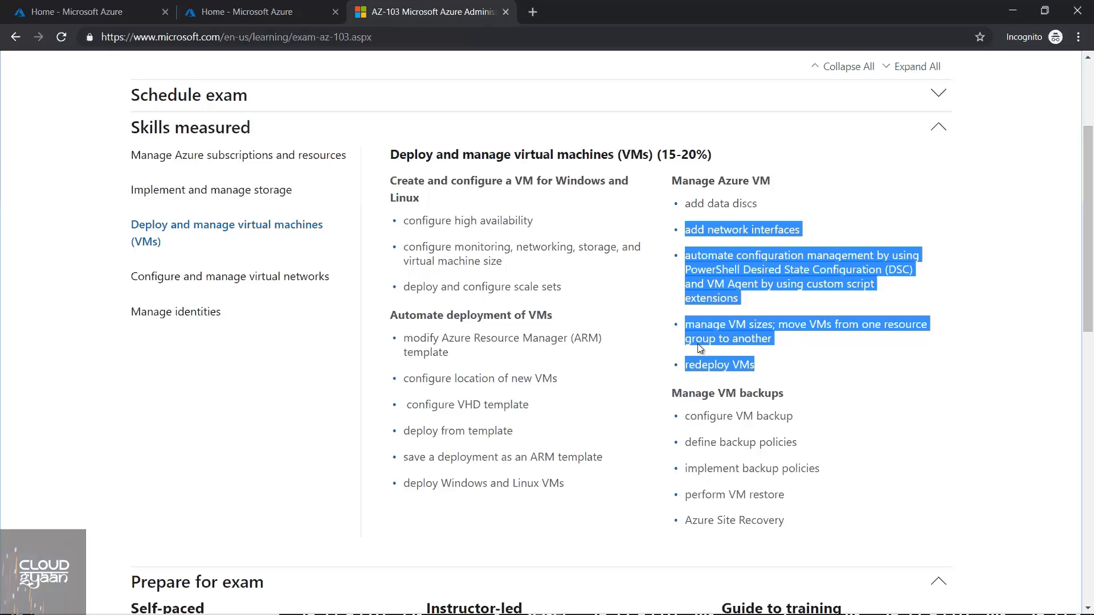
- Switch to the Azure portal and open the overview of the virtual machine named client
click(110, 7)
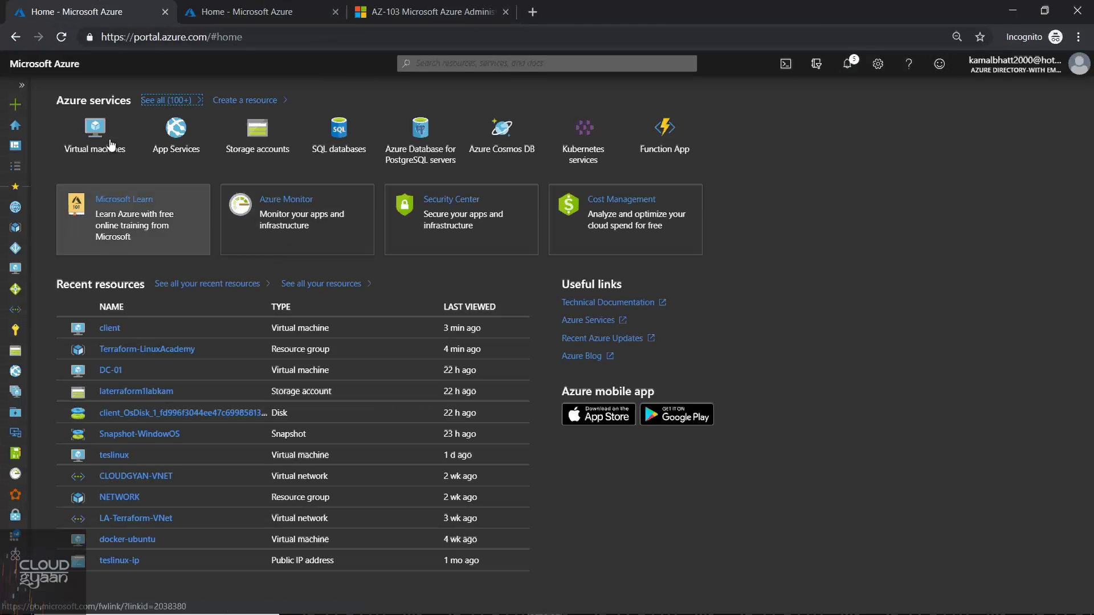
click(110, 145)
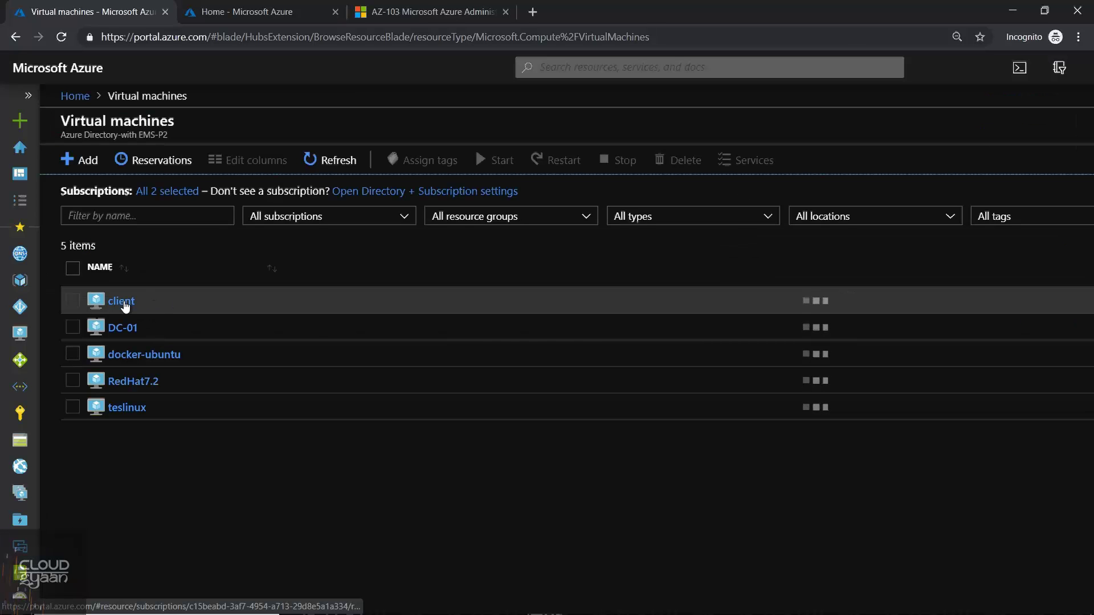
click(124, 303)
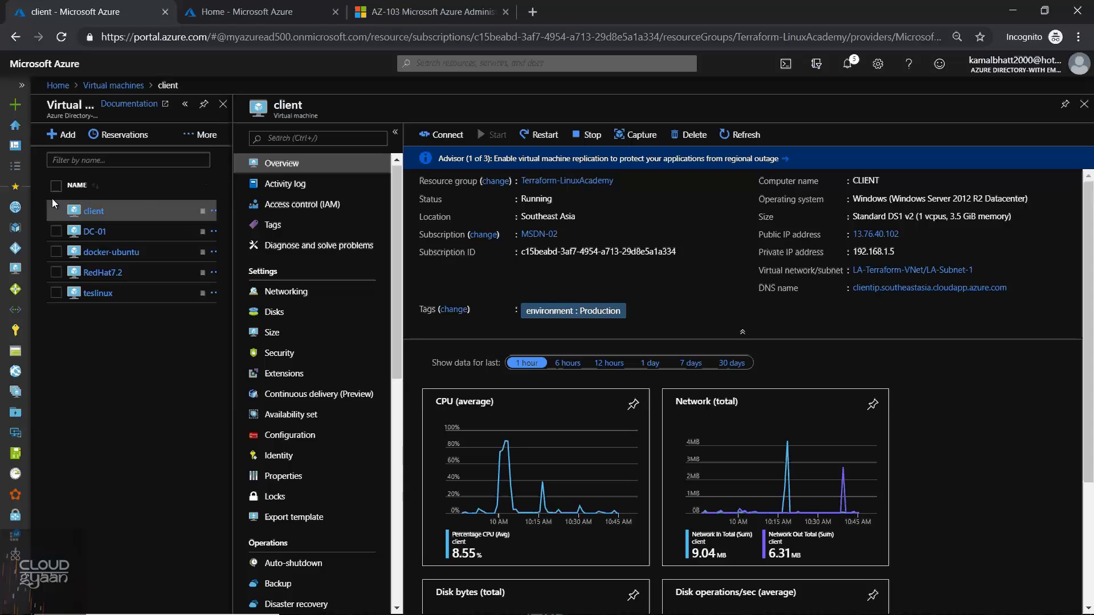
- Search all services for "disk", open the Disks list and widen its name column
click(16, 177)
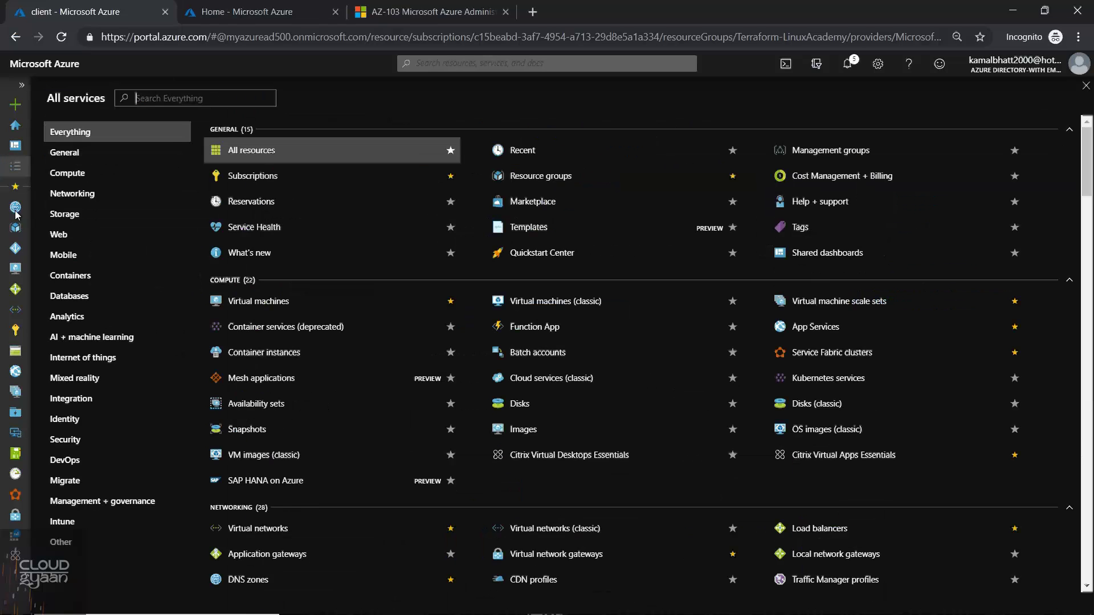
click(14, 170)
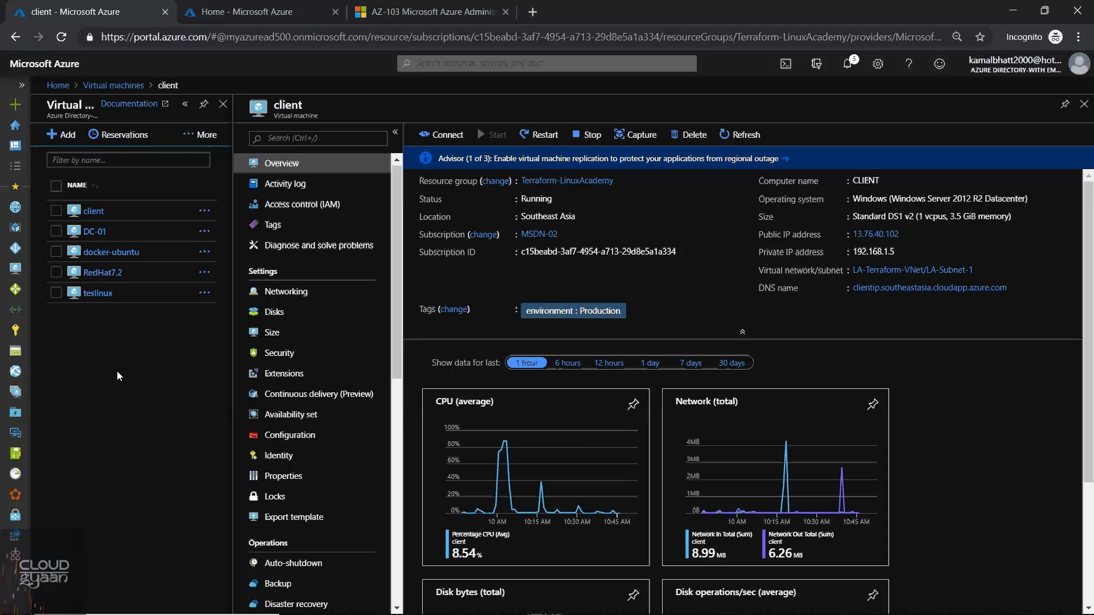
click(11, 167)
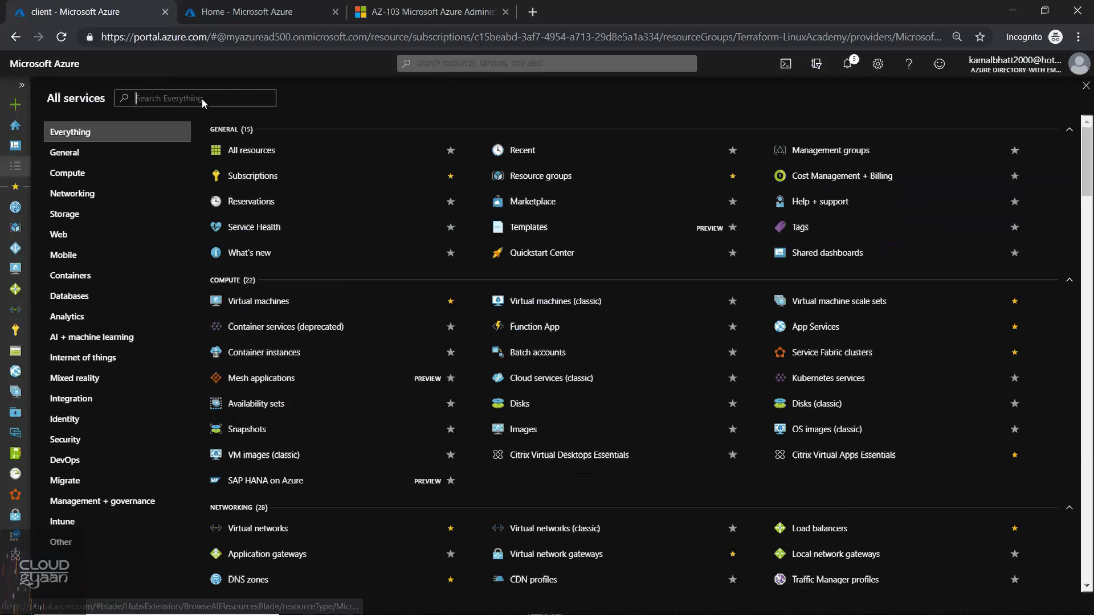
text(disk)
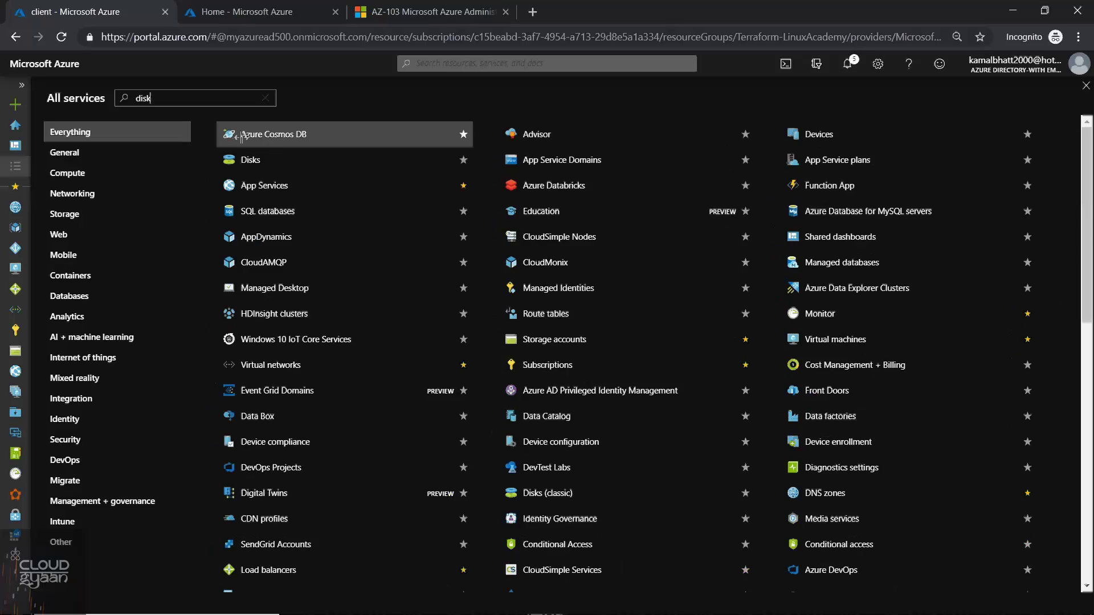
click(246, 136)
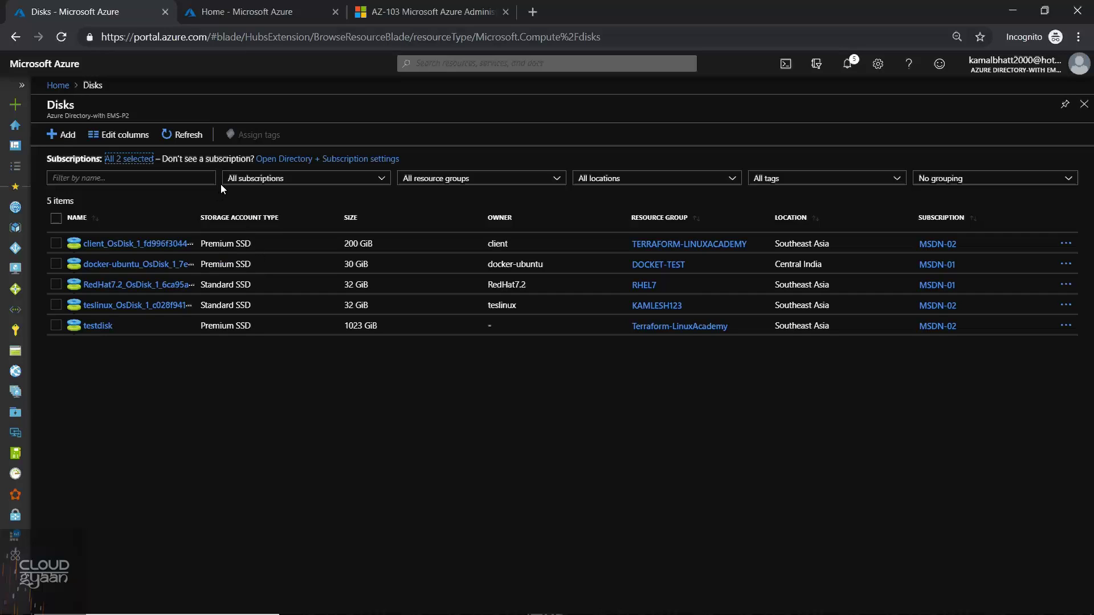
drag(197, 223, 241, 227)
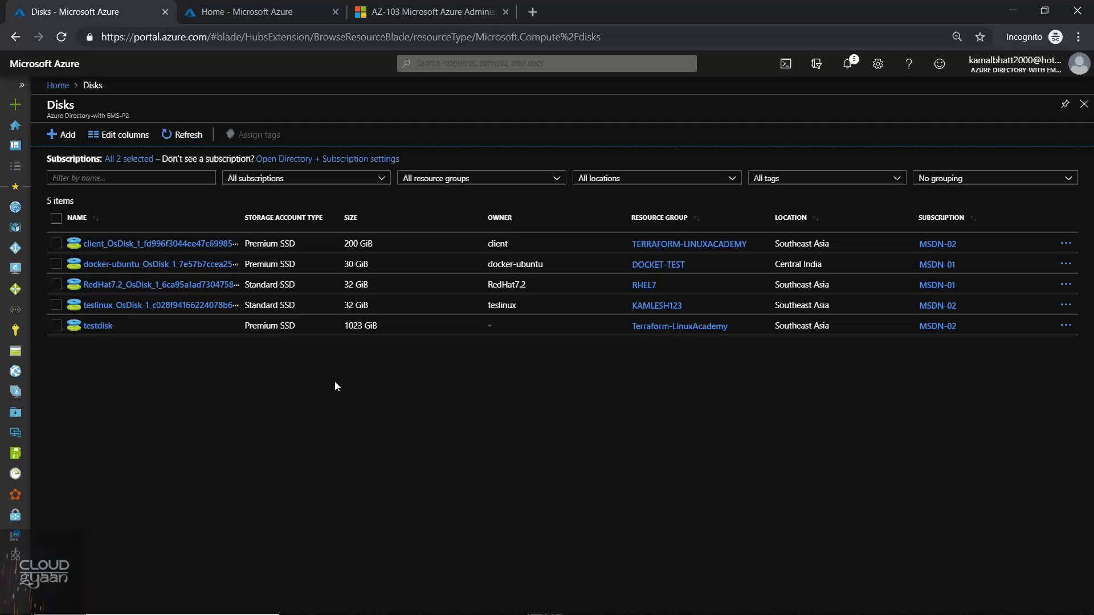
- Start a new managed disk in the resource group Terraform-LinuxAcademy
click(60, 134)
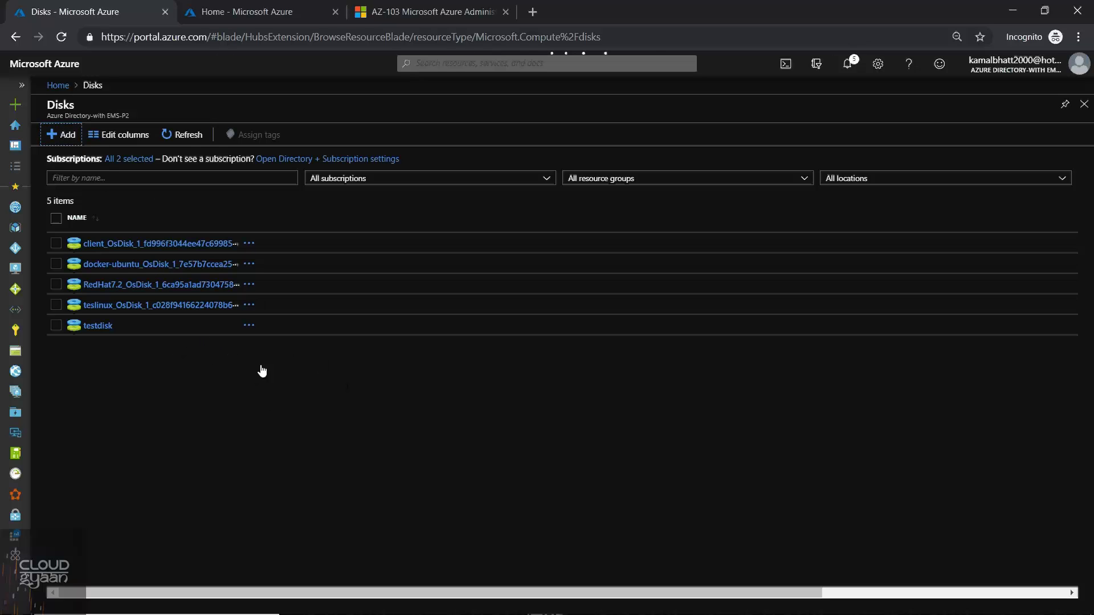
click(68, 147)
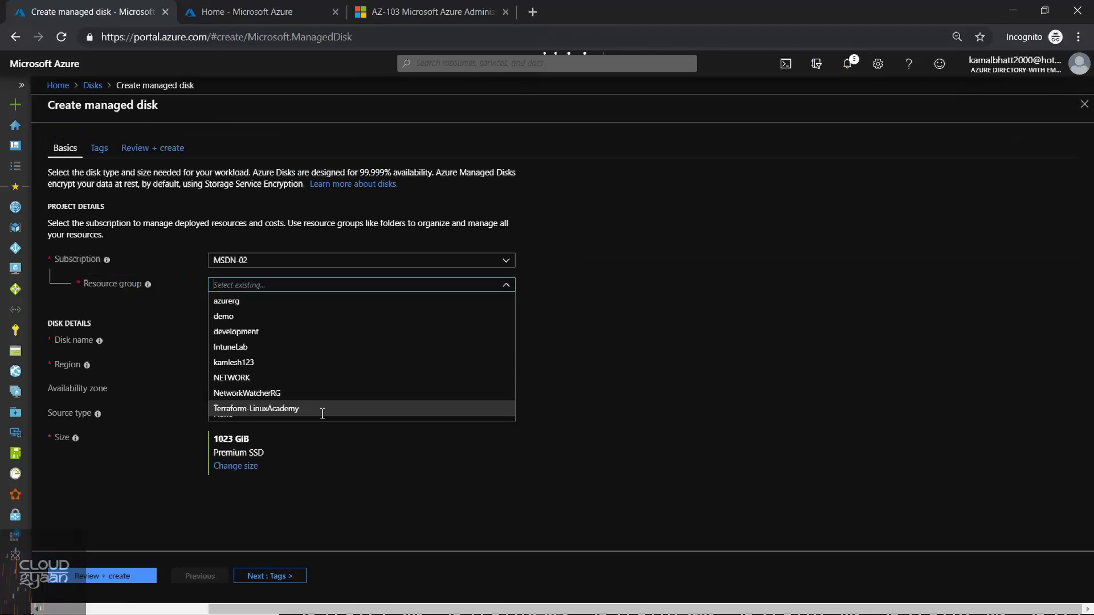
click(256, 406)
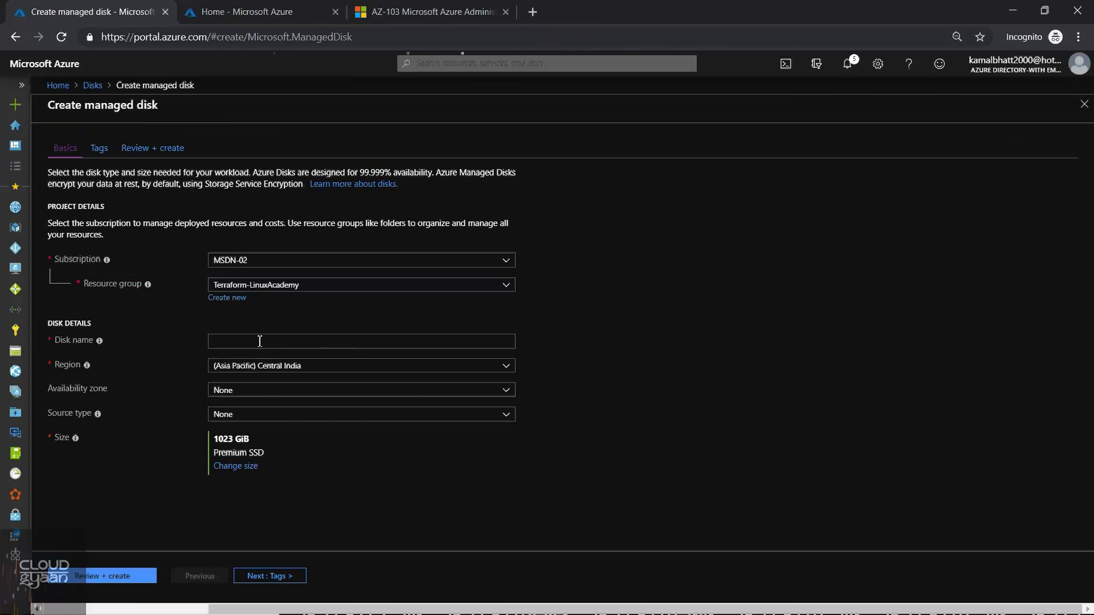
- Name the managed disk my-testvmod-disk and set its region to (Asia Pacific) Southeast Asia
click(260, 341)
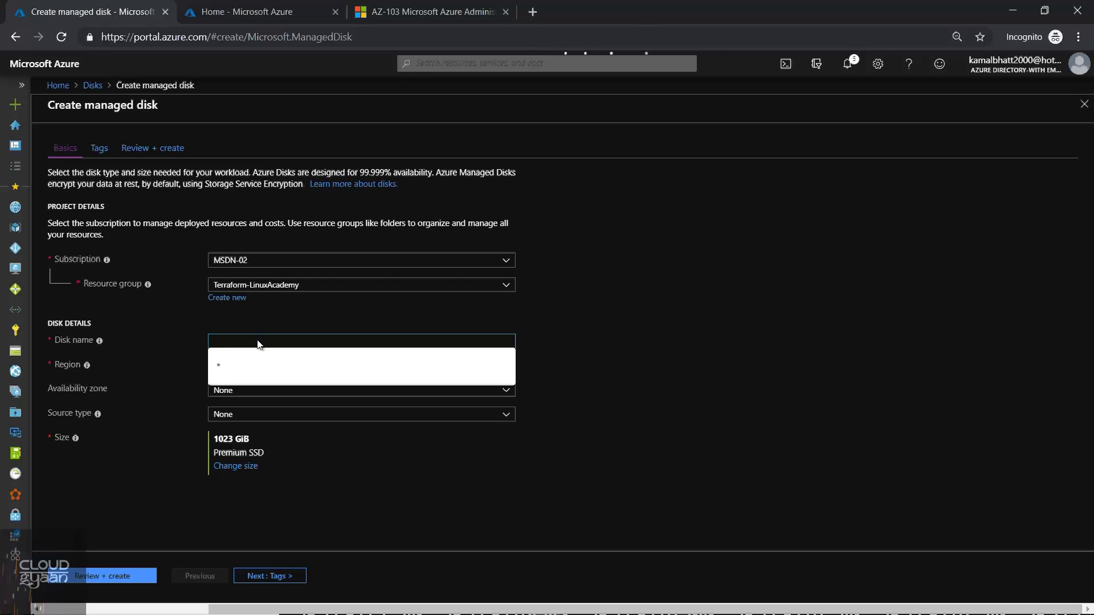
text(my)
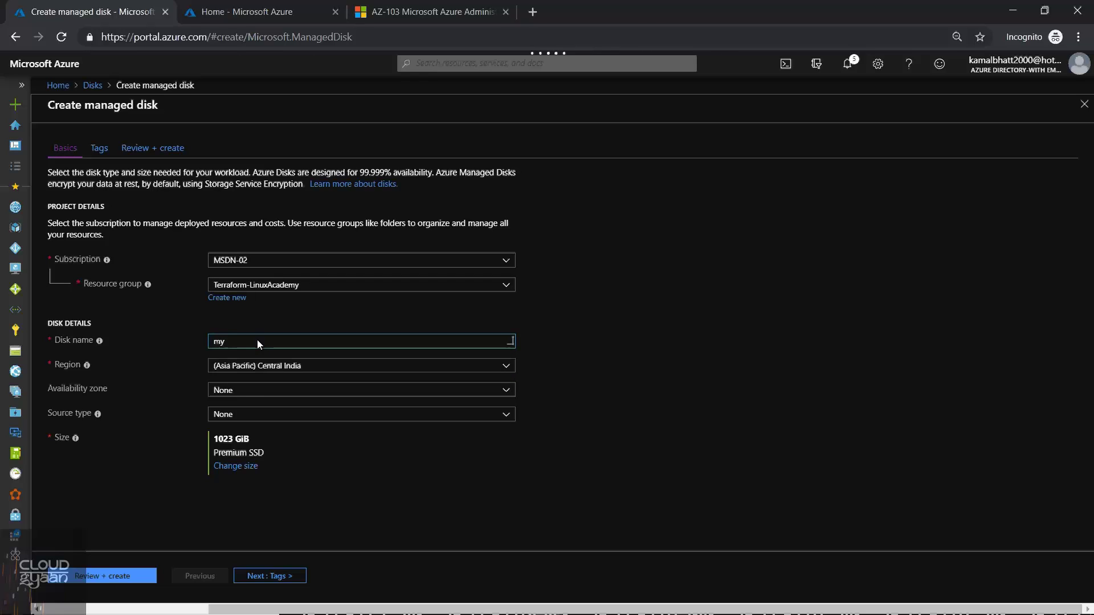
text(-testv)
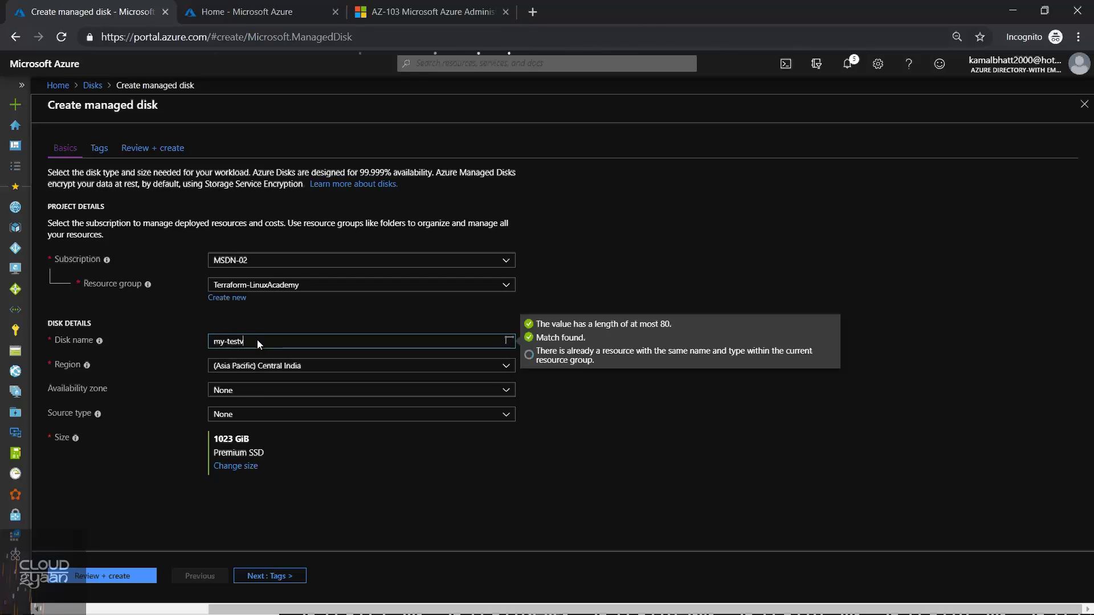
text(mdisk)
key(BackSpace)
key(BackSpace)
key(BackSpace)
text(od-disk)
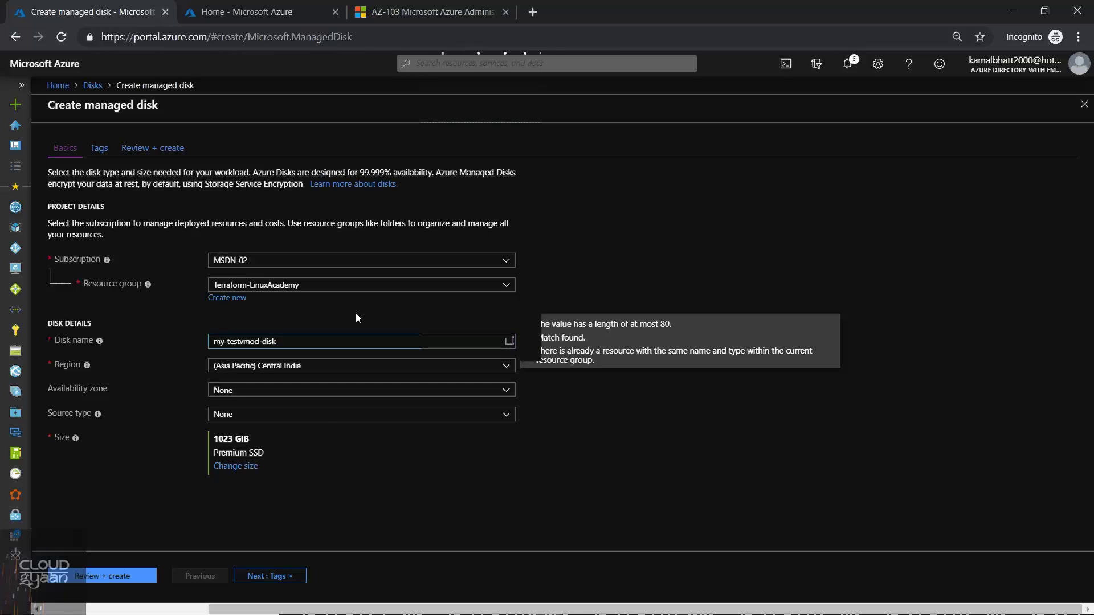
click(355, 312)
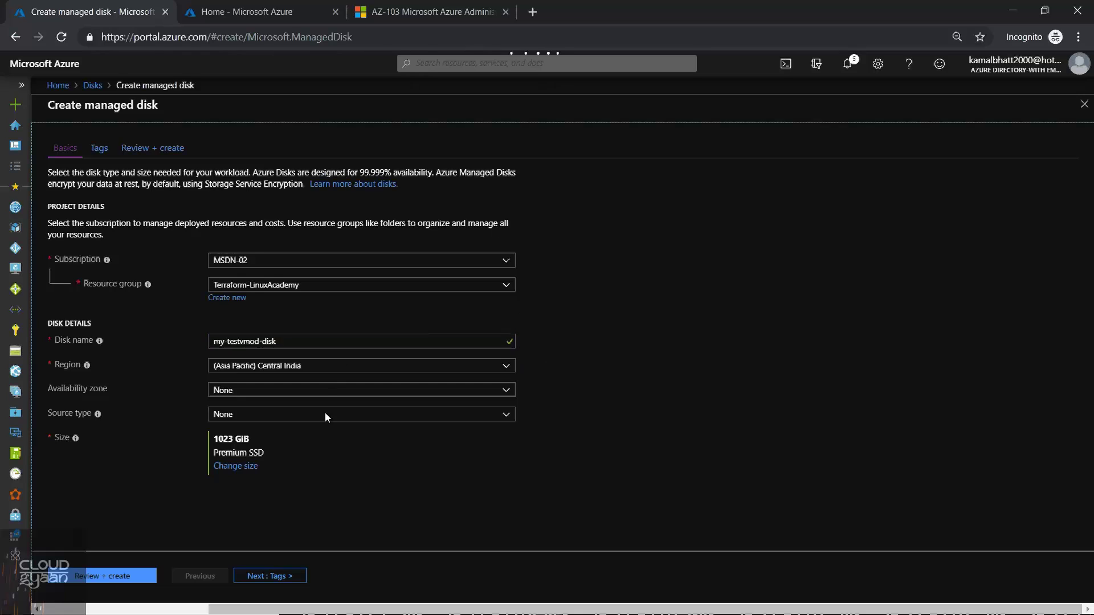
click(385, 369)
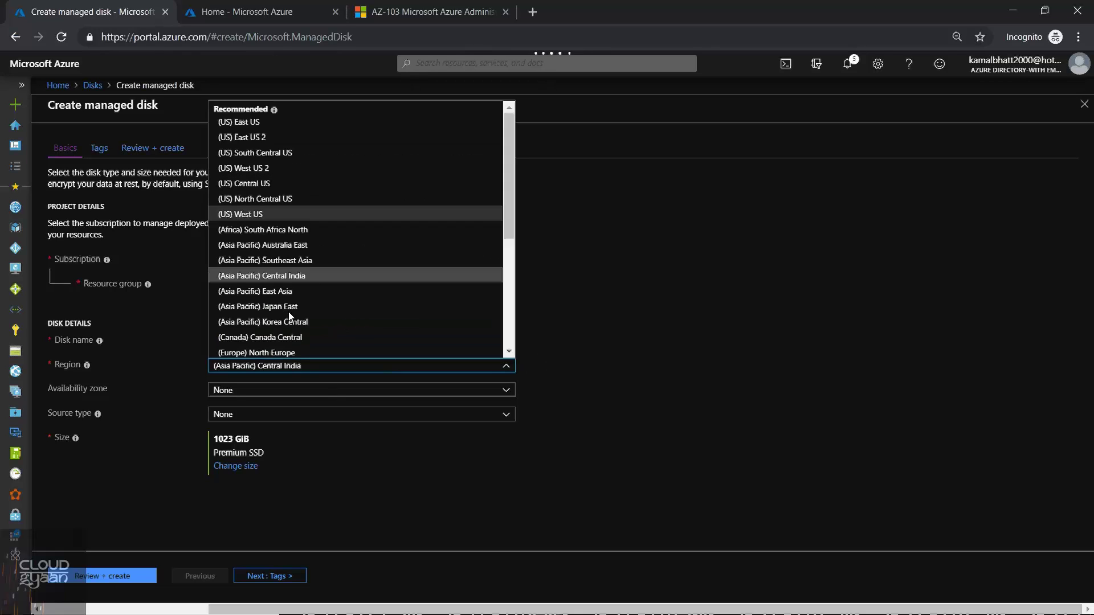
click(298, 261)
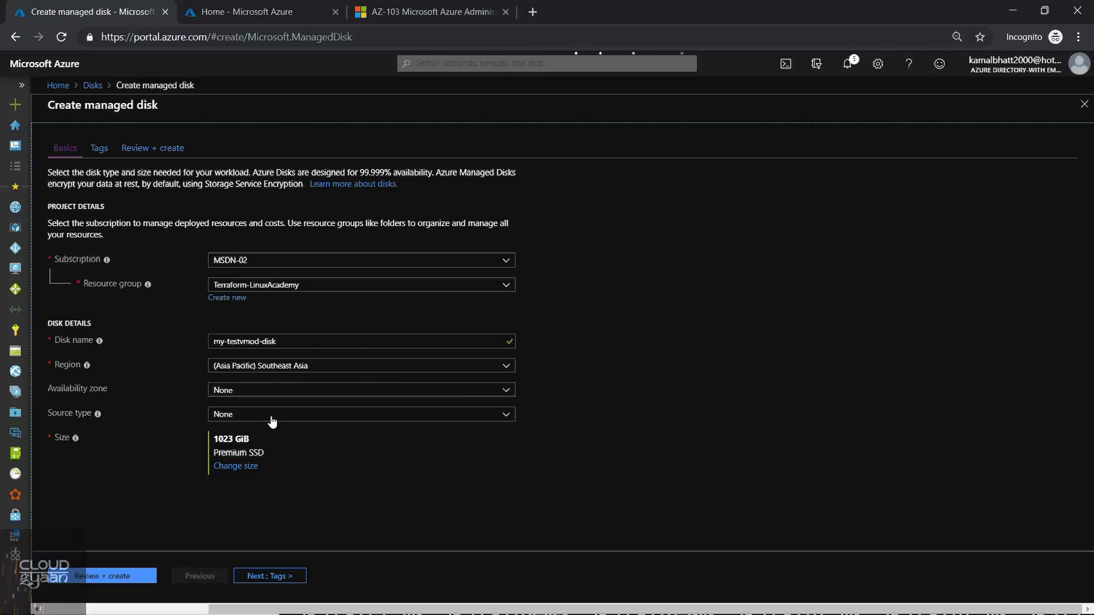
- Set the disk's source type to Snapshot and choose Snapshot-WindowOS as the source snapshot
click(250, 415)
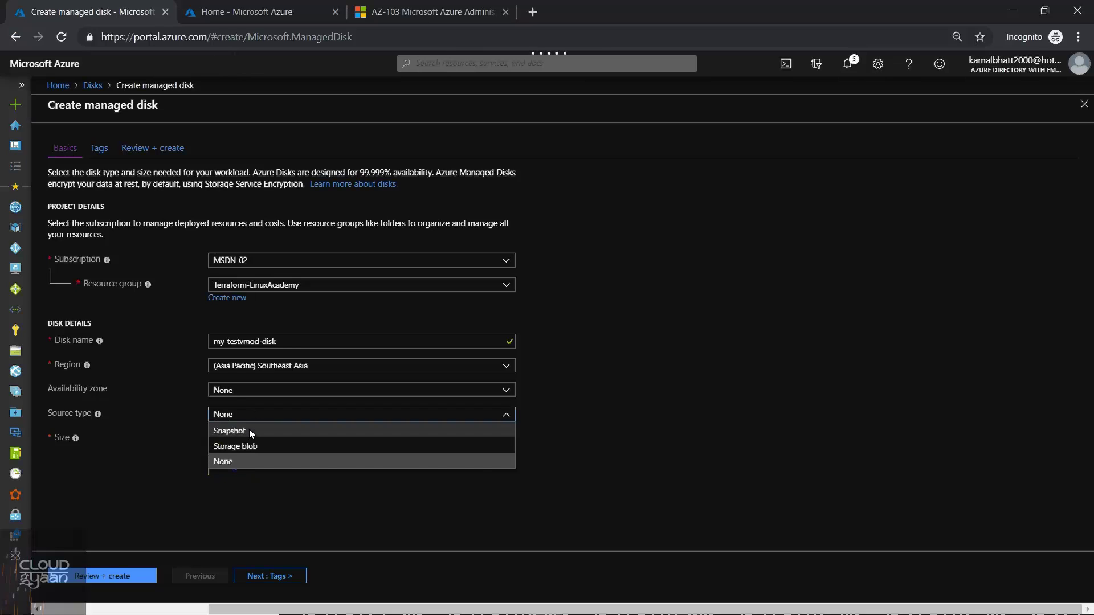
click(248, 429)
click(278, 439)
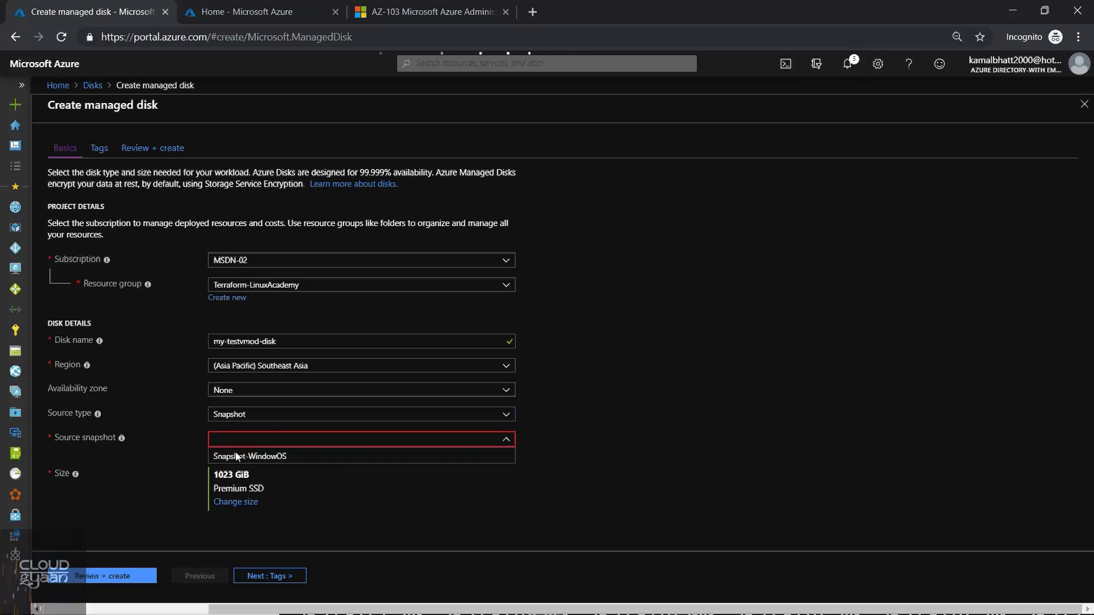
click(231, 458)
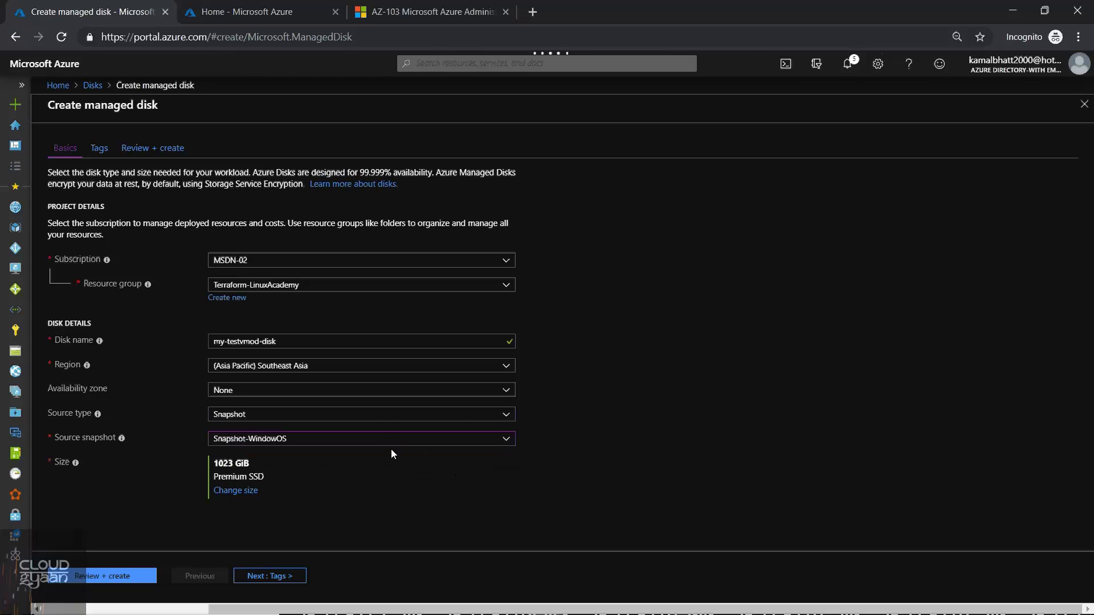
- Set the disk size to 127 GiB, then review and create the managed disk
click(246, 491)
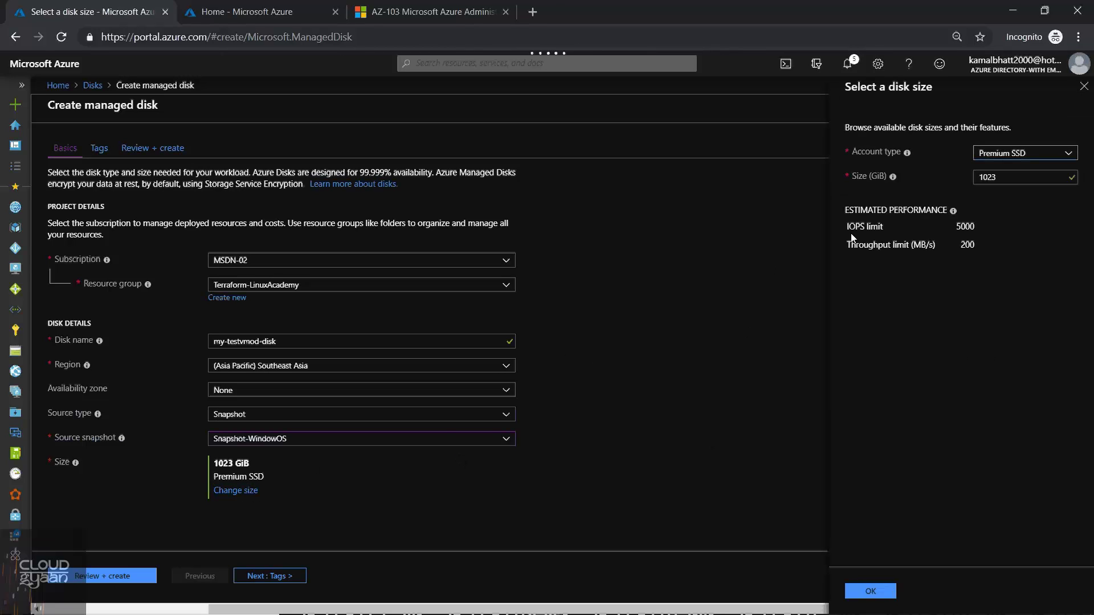
drag(1011, 175, 908, 188)
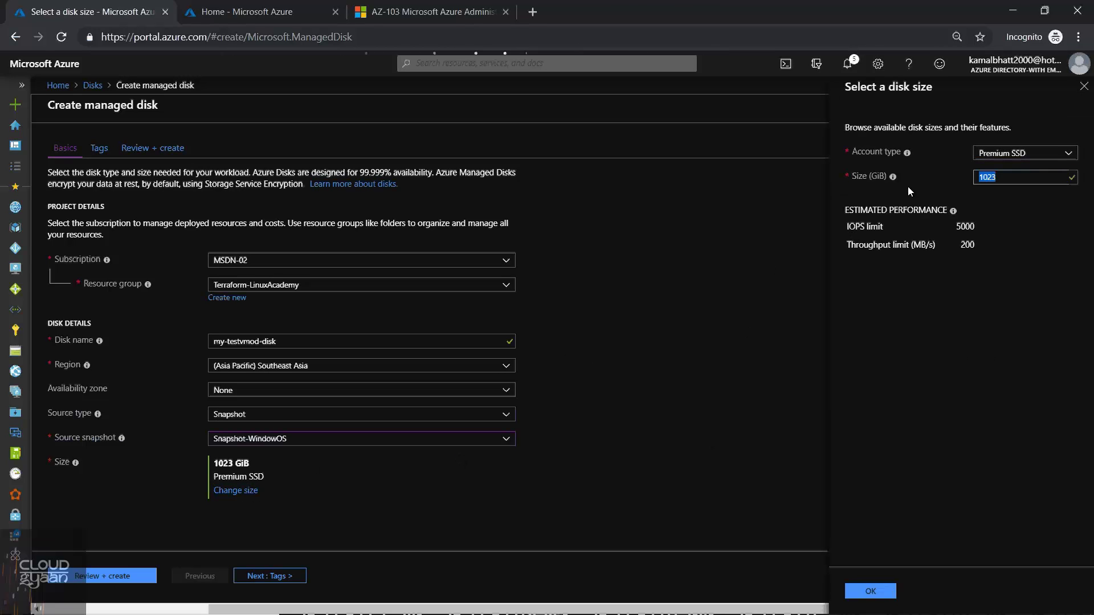
text(127)
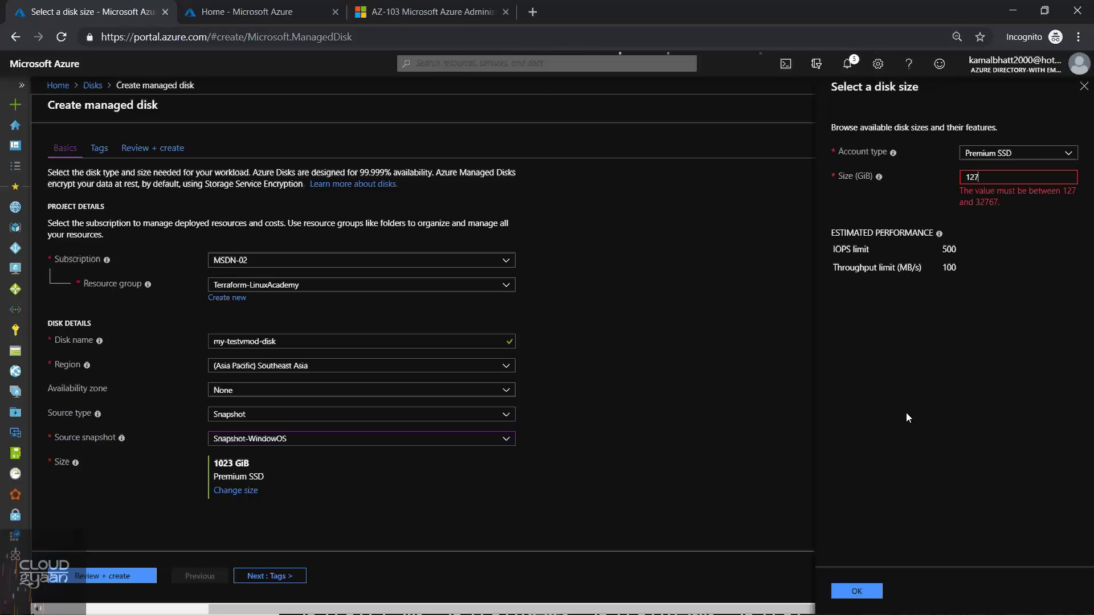
click(858, 590)
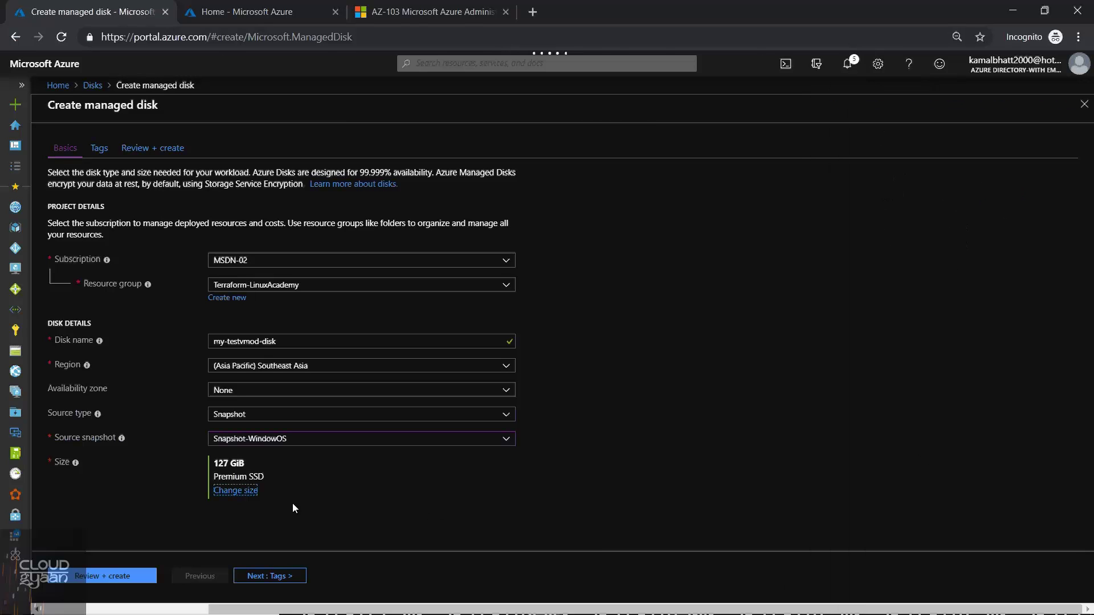
click(129, 576)
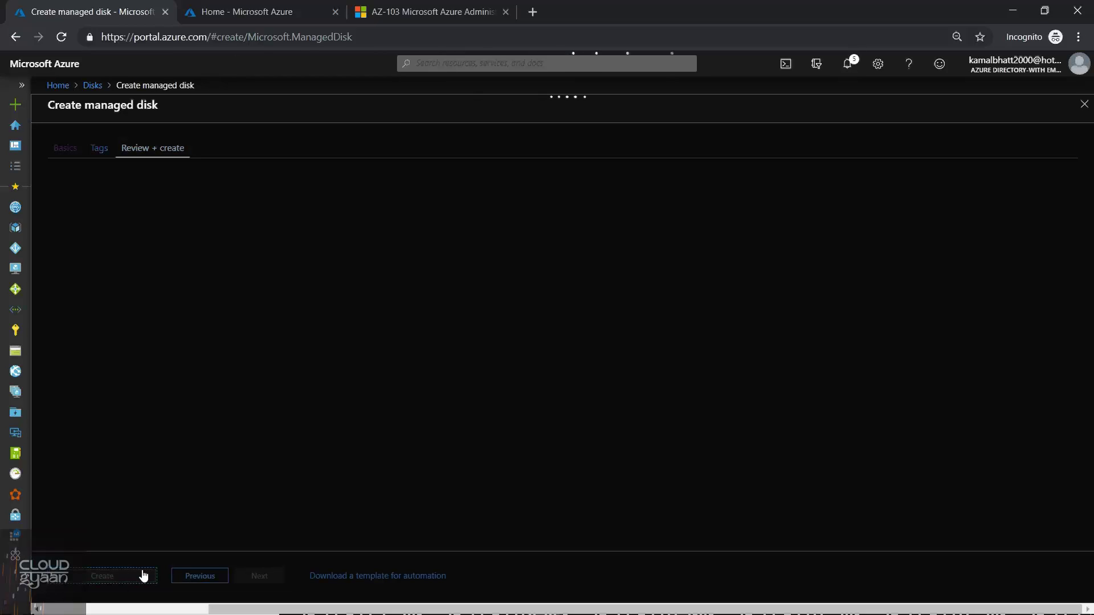
click(102, 574)
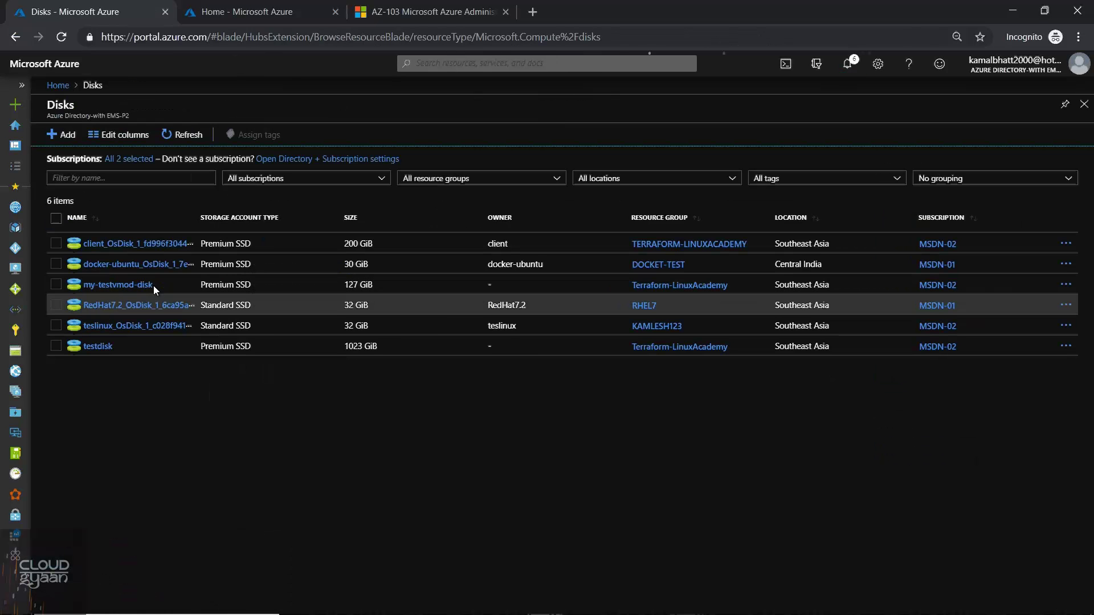
- Open my-testvmod-disk, examine the form for creating a VM from it, and return to the refreshed Disks list with nothing selected
click(56, 286)
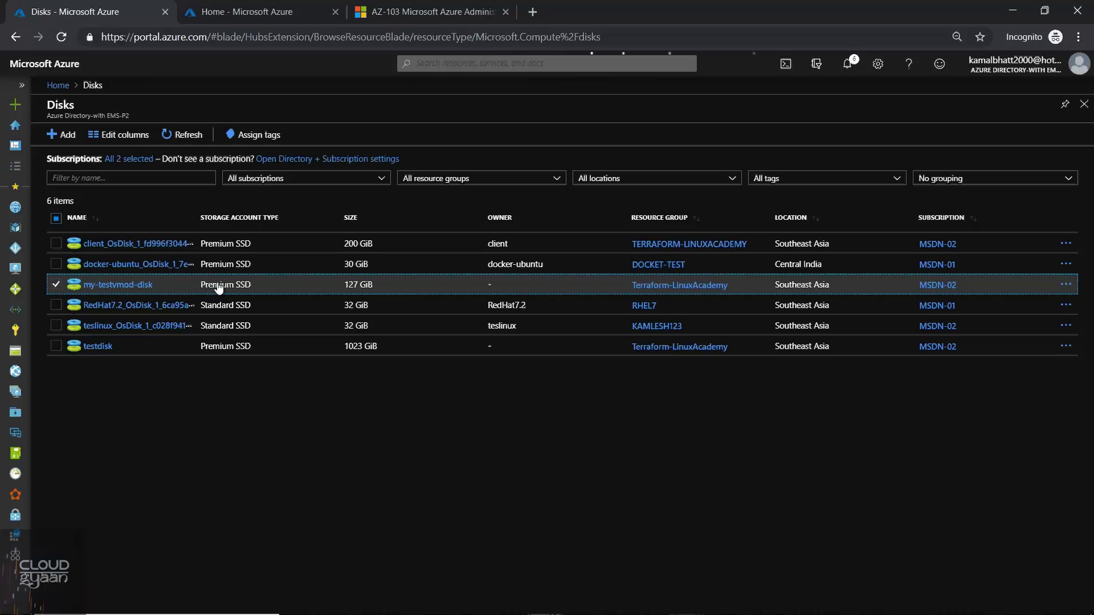
click(129, 284)
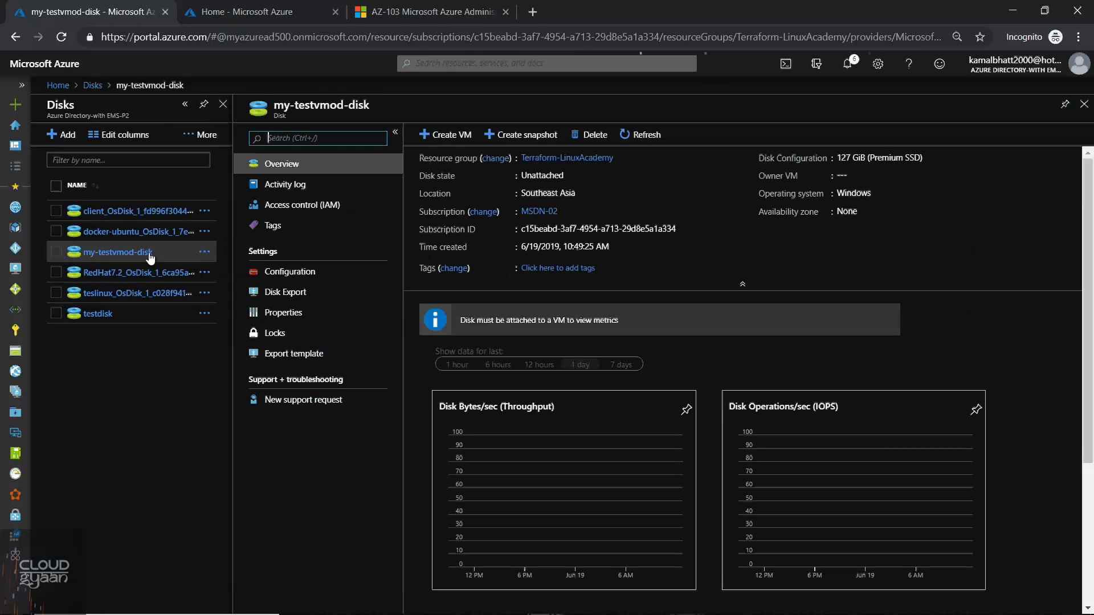
click(464, 134)
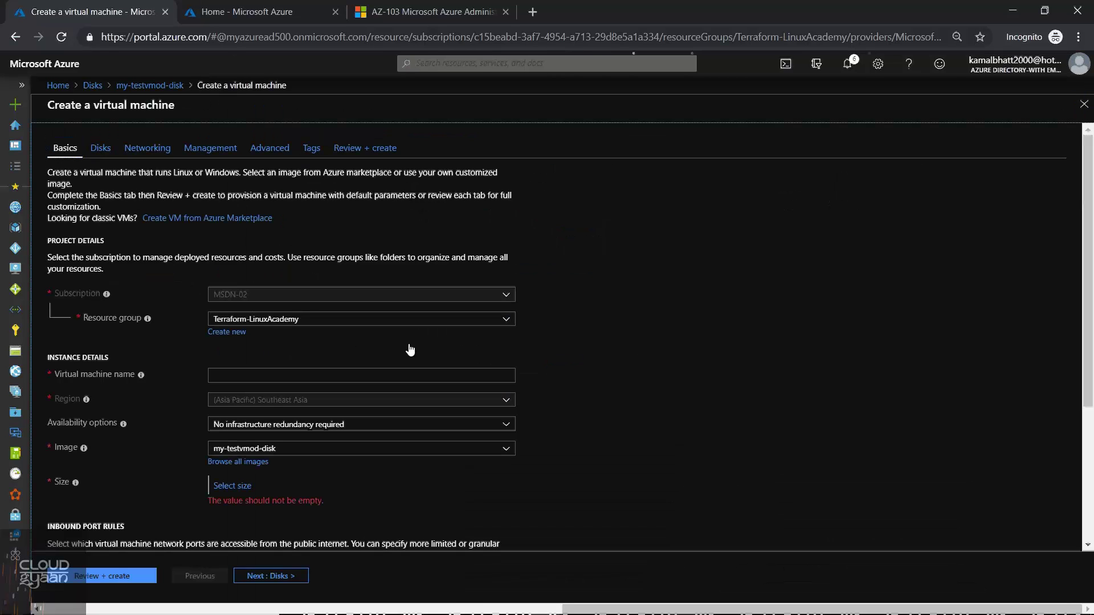
scroll(310, 321, down, 2)
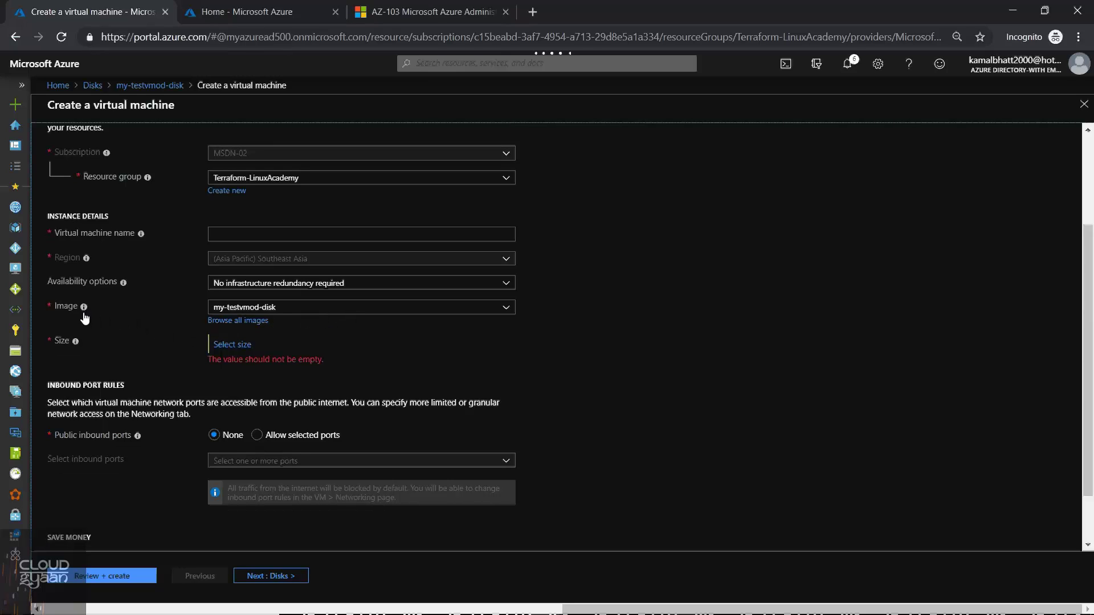
mouse_move(84, 310)
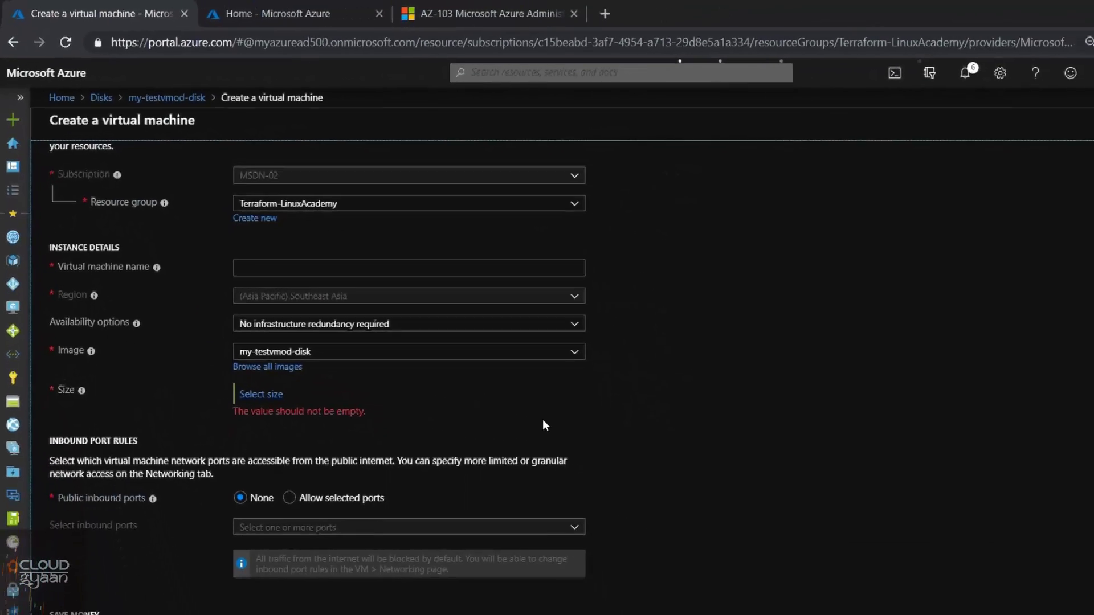
scroll(542, 425, up, 5)
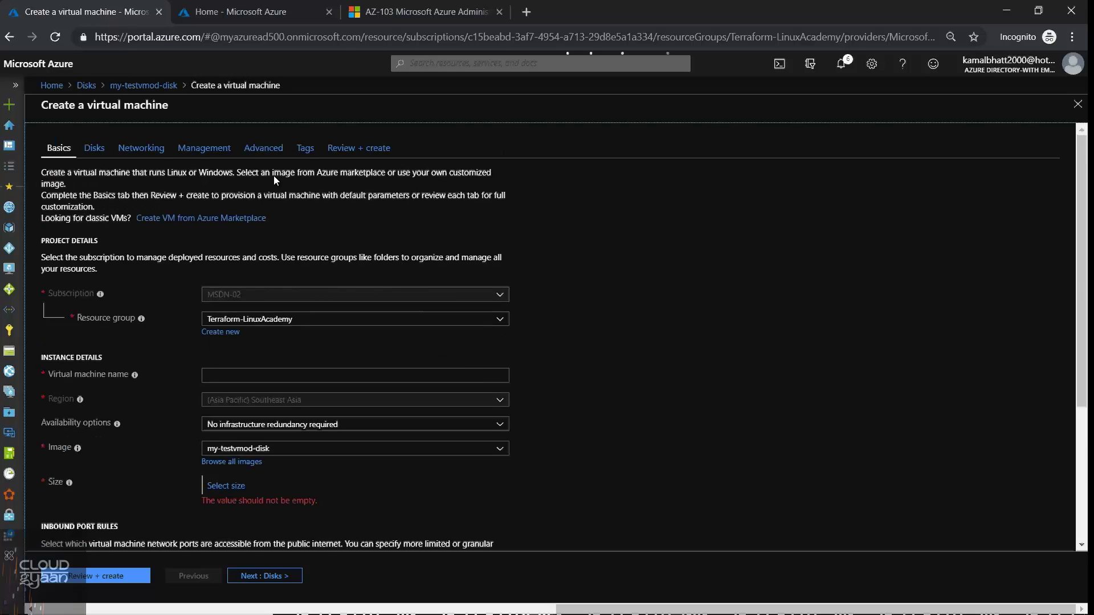
click(145, 84)
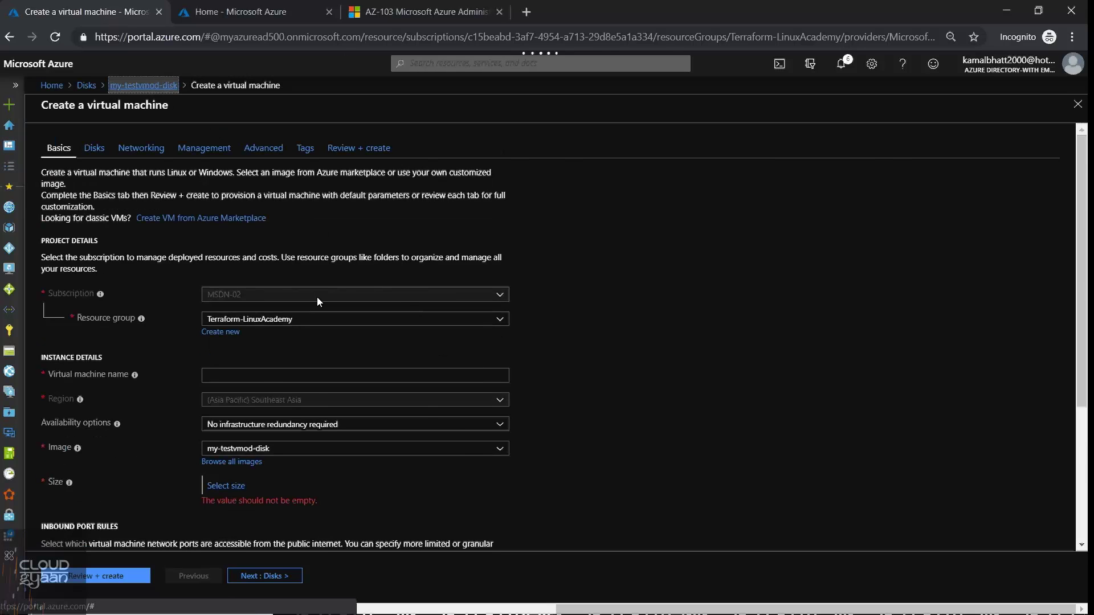
click(1080, 107)
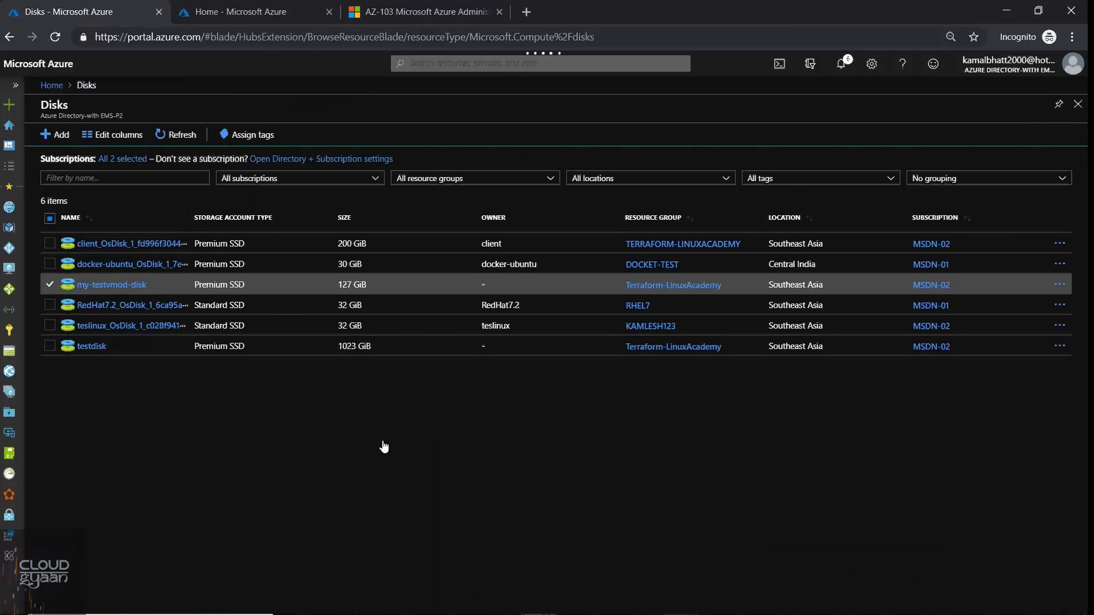
click(50, 284)
click(180, 135)
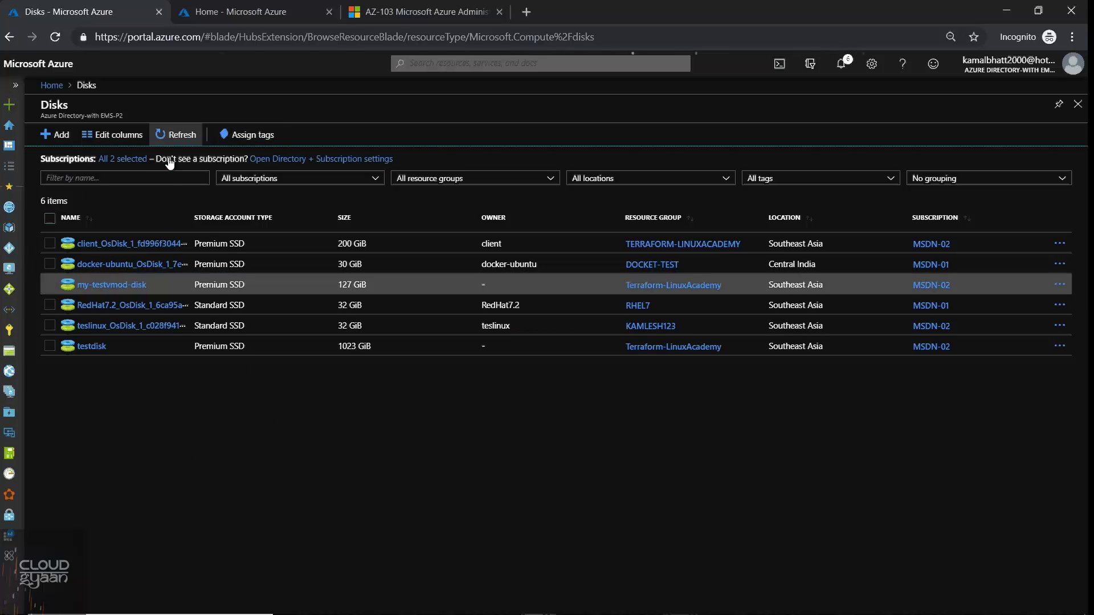
- Leave the Disks list and open the networking settings of the virtual machine named client
click(1079, 103)
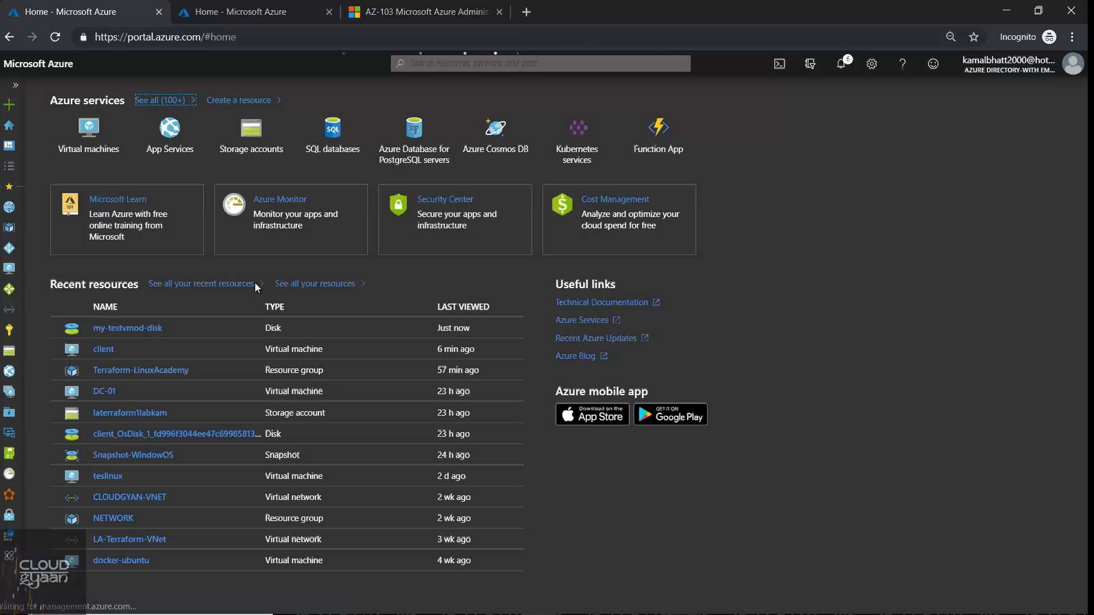
click(87, 144)
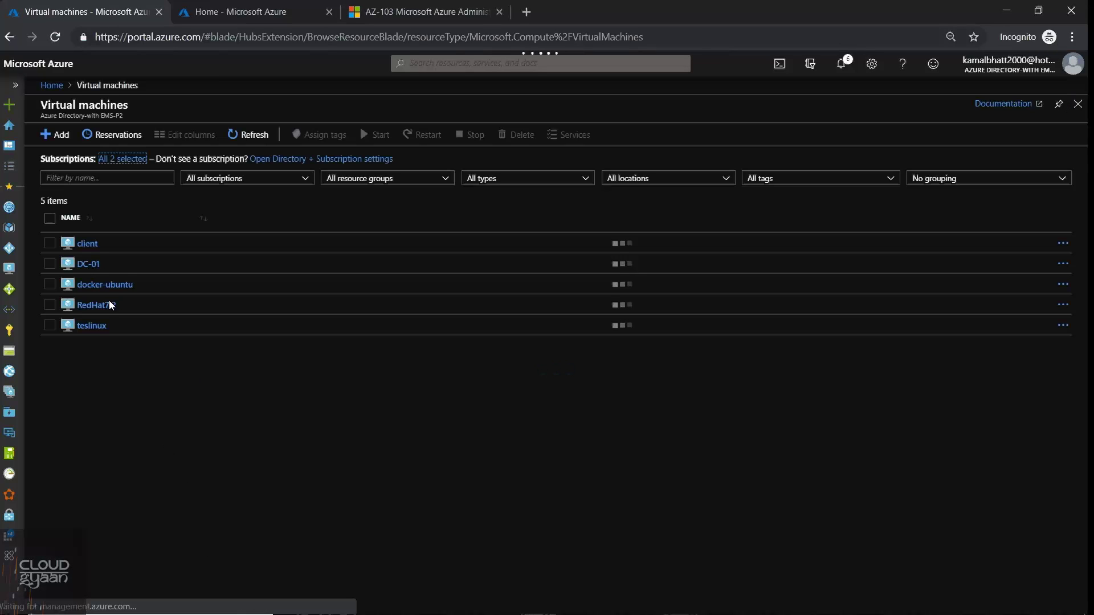
click(86, 245)
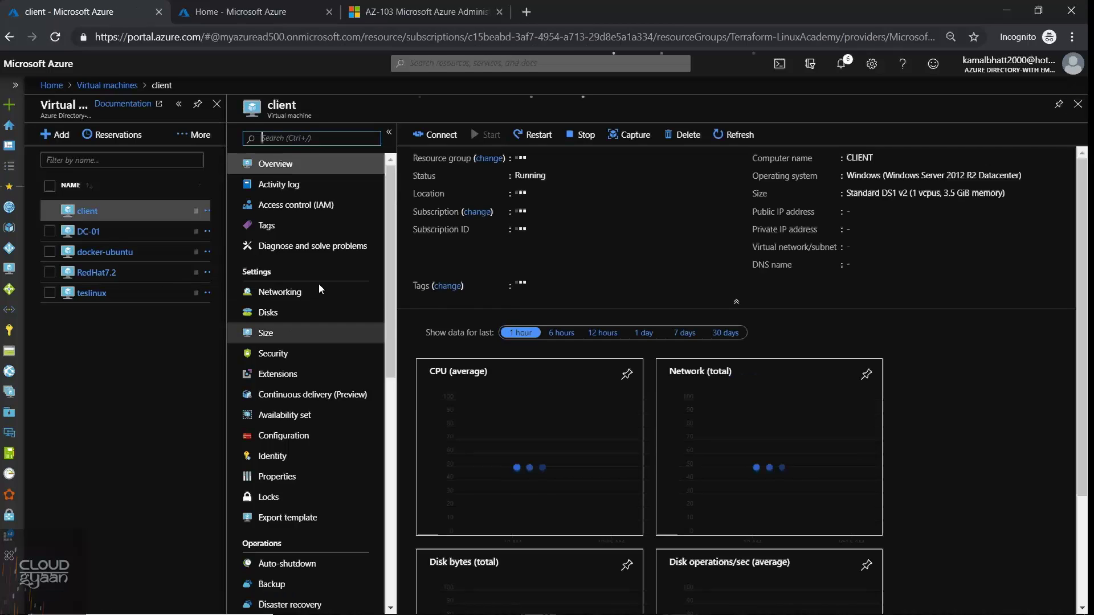
click(319, 289)
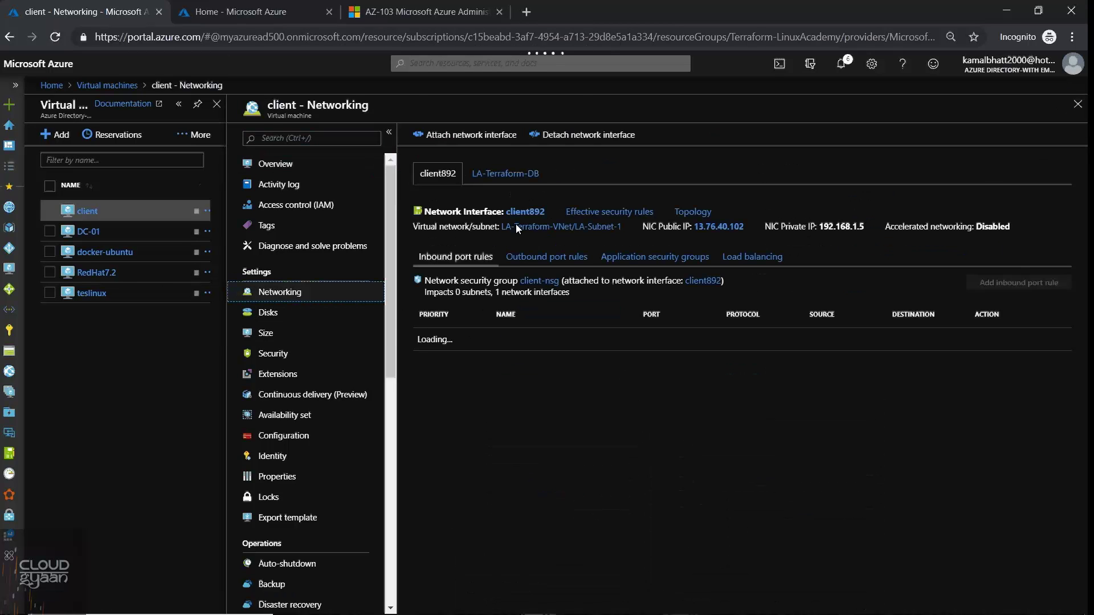
- Examine the options for attaching and creating a network interface for client, then return to its networking settings
click(485, 137)
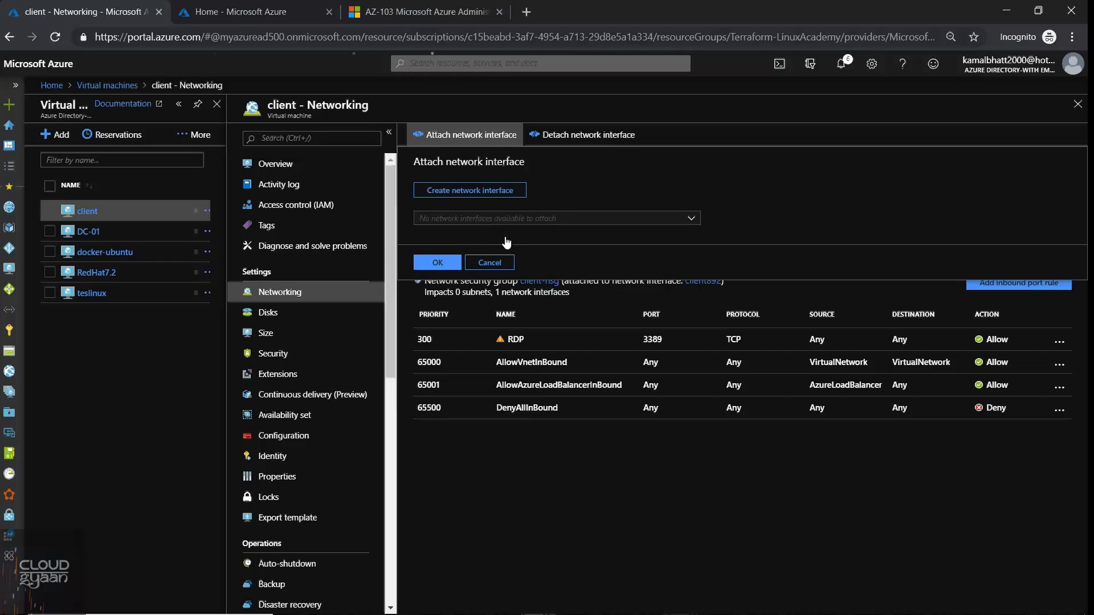
click(456, 194)
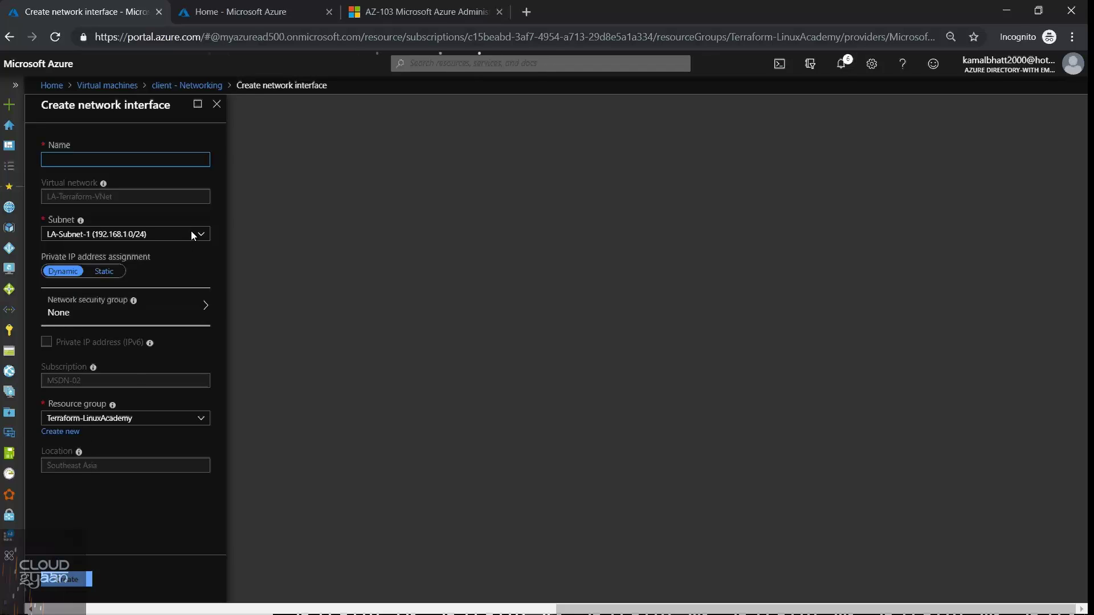
click(180, 85)
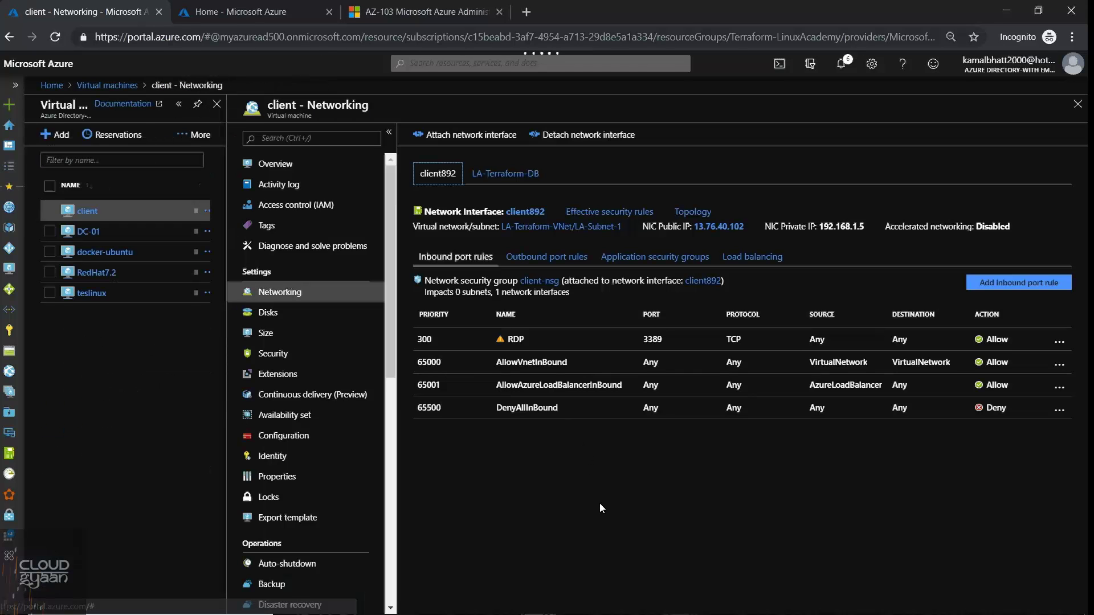
- Compare the network settings and inbound port rules of client892 and LA-Terraform-DB, and view the options for attaching another network interface
click(491, 136)
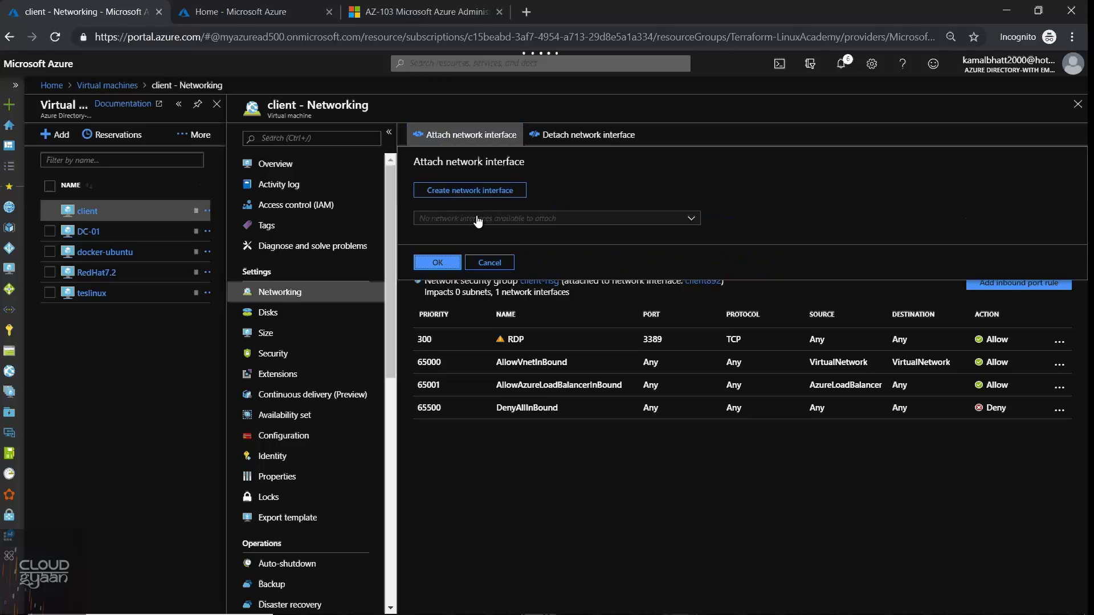
click(488, 264)
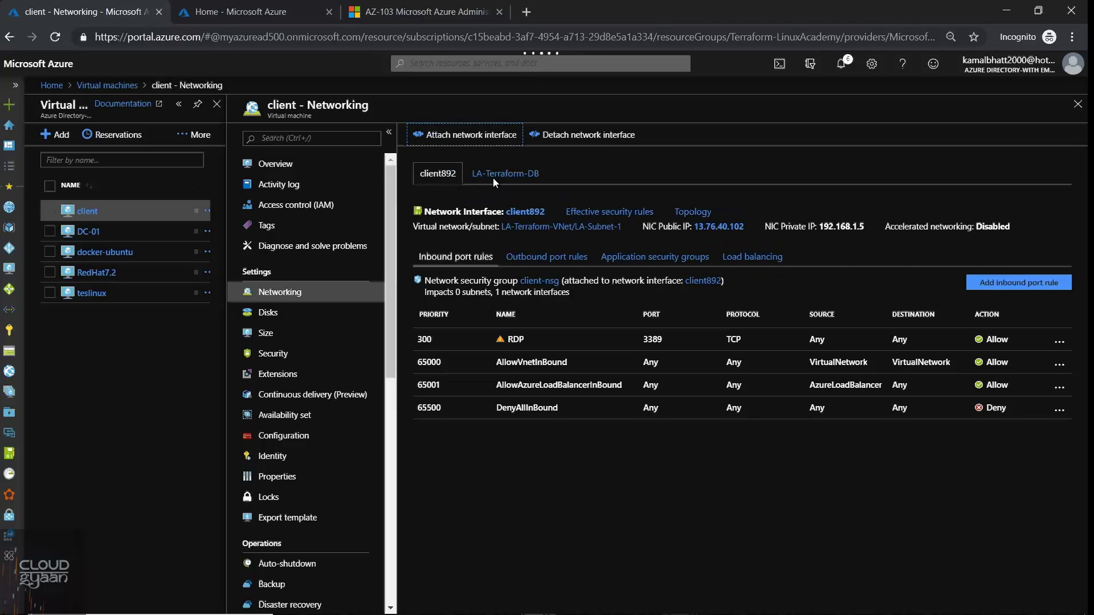
click(493, 178)
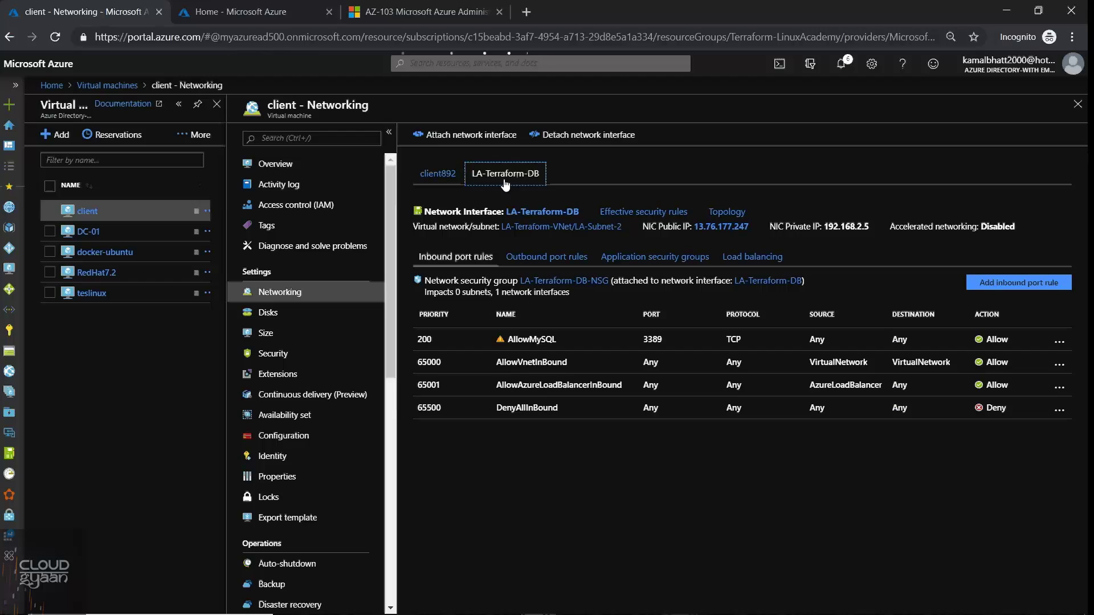
click(456, 172)
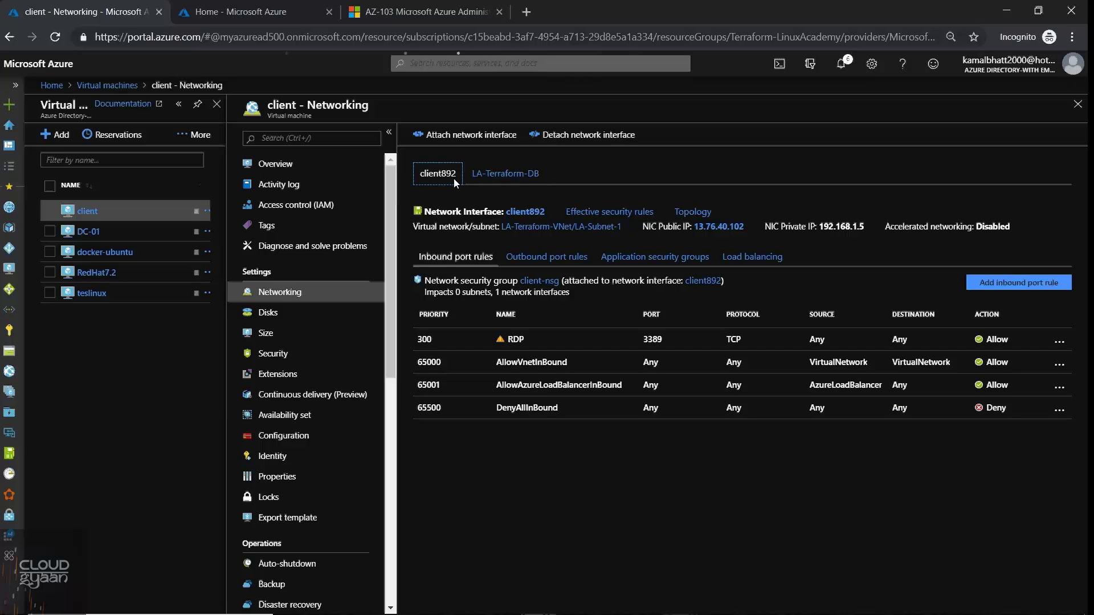
click(478, 137)
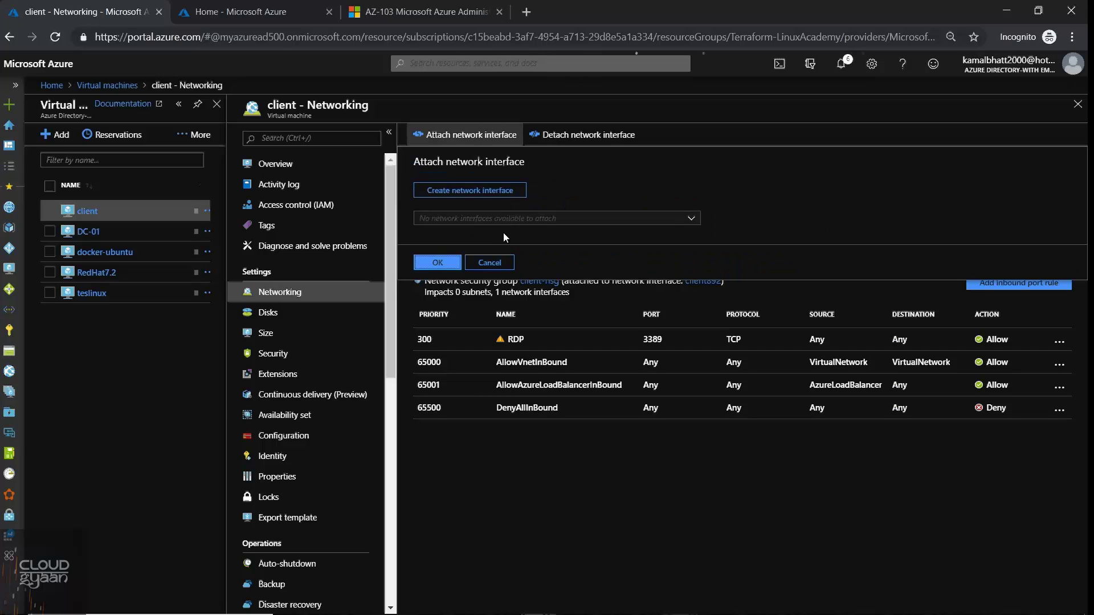
click(487, 264)
click(510, 173)
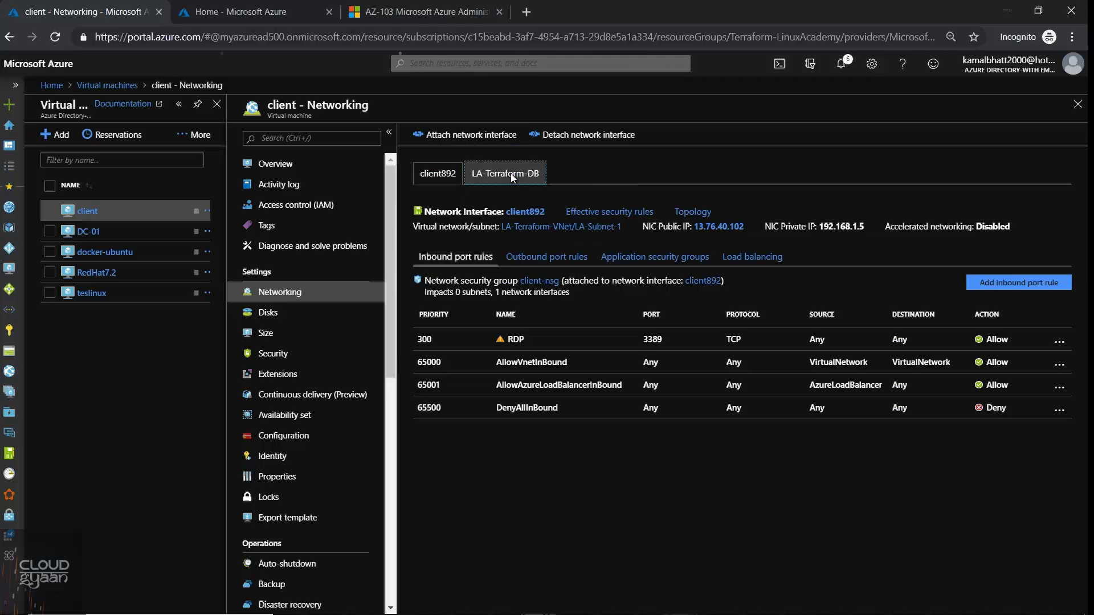
click(427, 172)
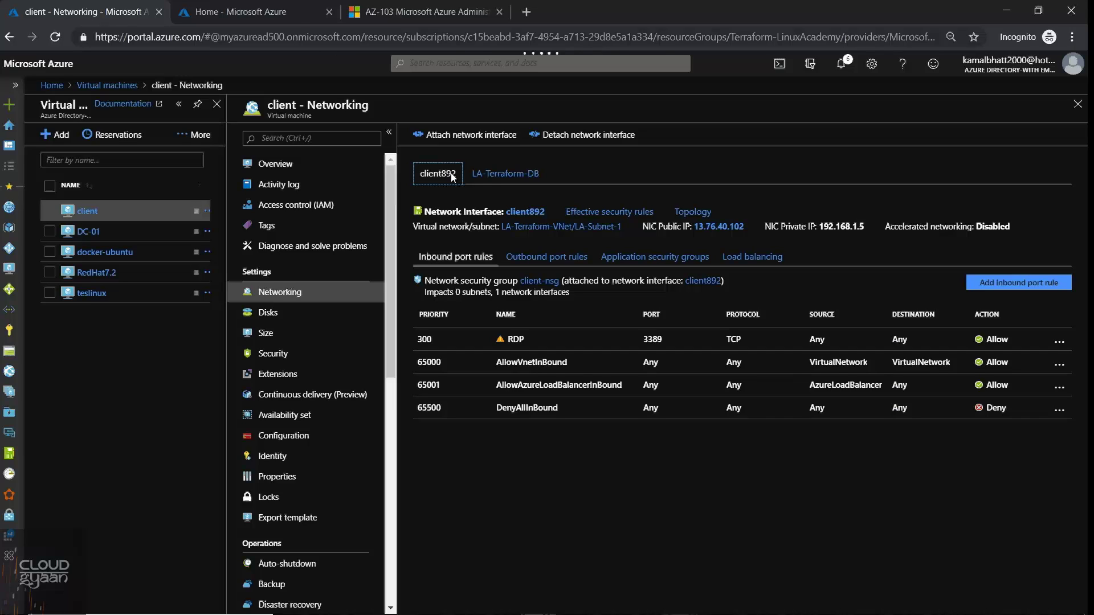
click(486, 174)
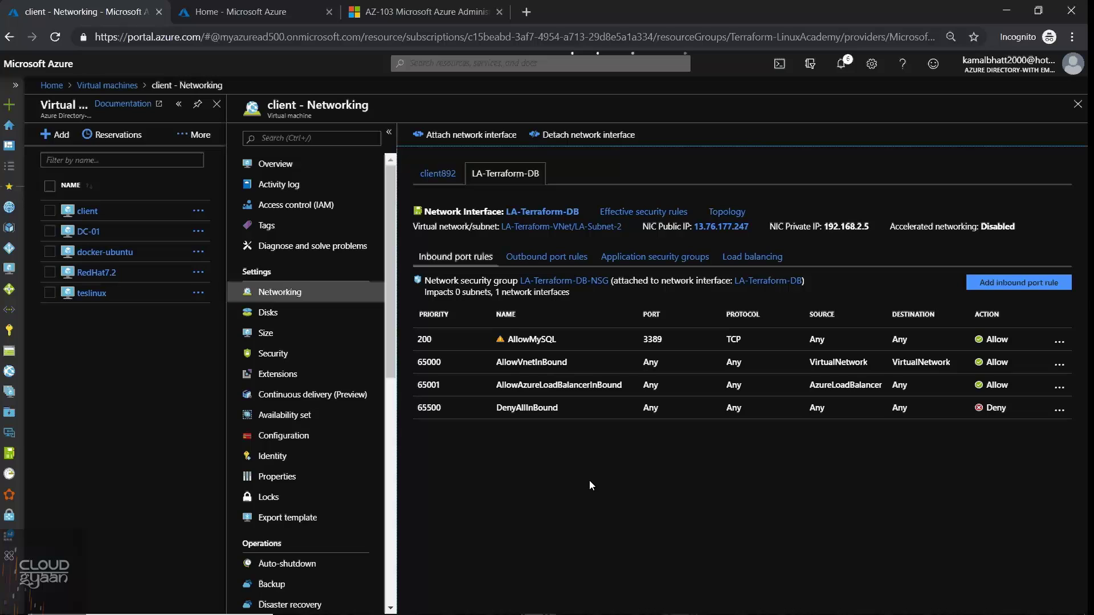
click(498, 180)
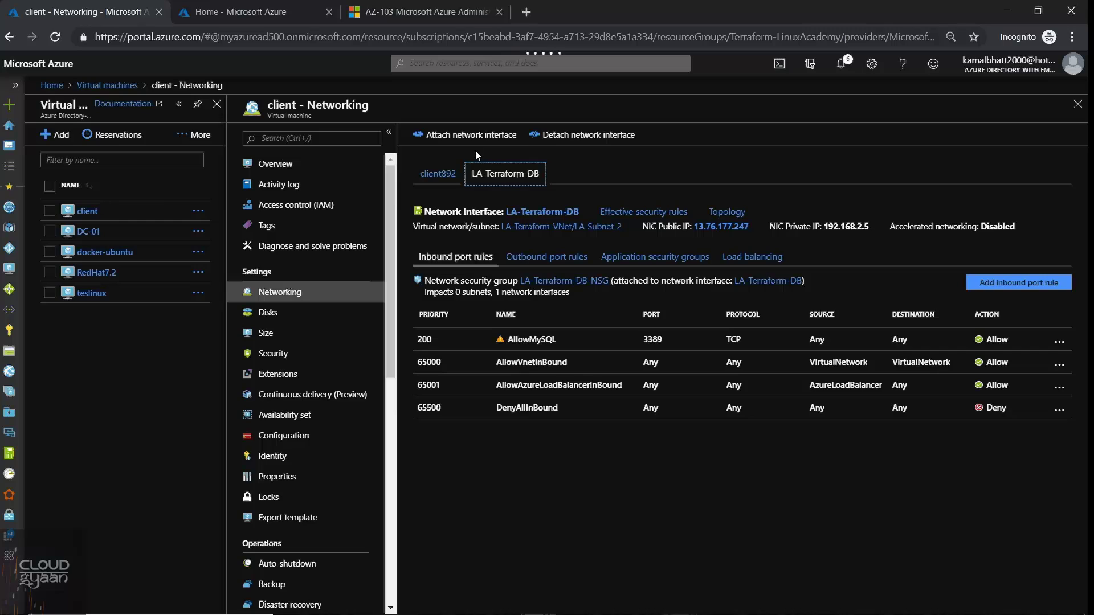
click(453, 182)
click(450, 178)
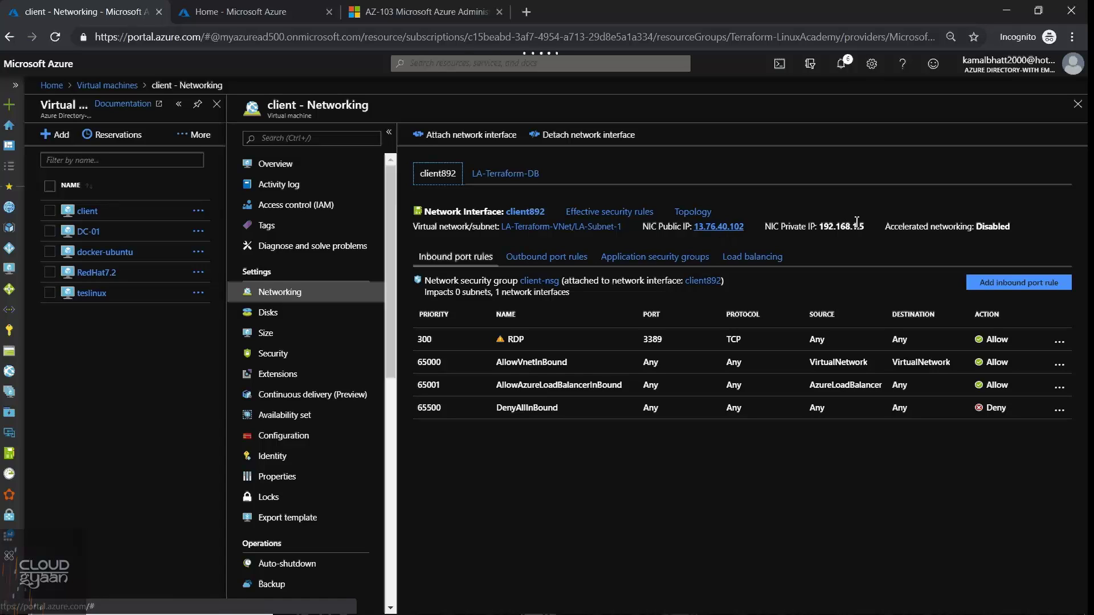
- Copy the public IP address of LA-Terraform-DB, 13.76.177.247, and try to connect to it with Remote Desktop Connection (mstsc)
click(519, 174)
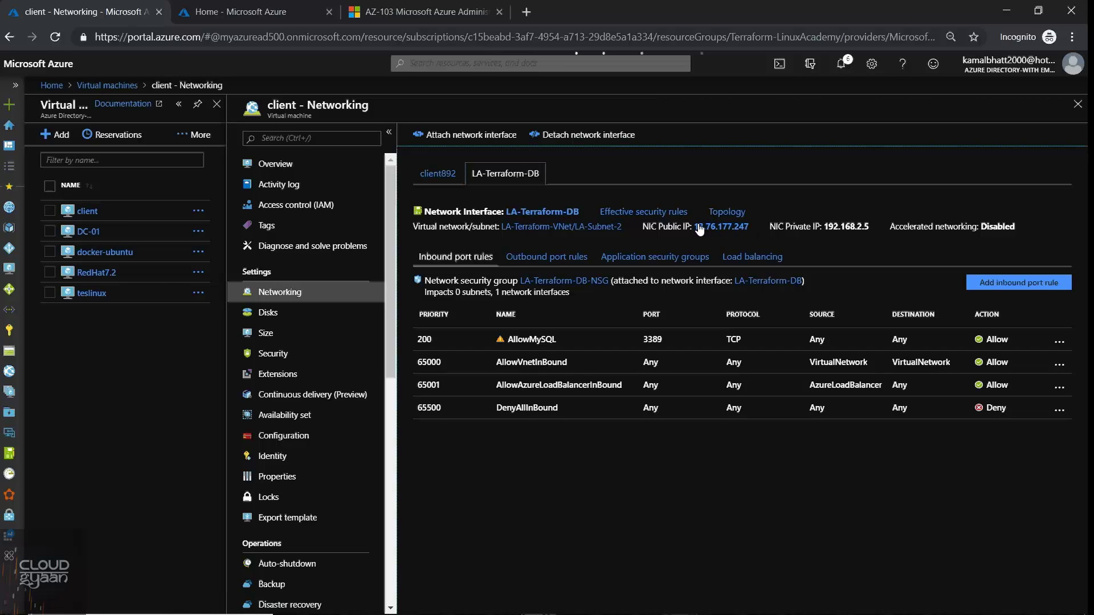
double_click(721, 228)
key(ctrl+c)
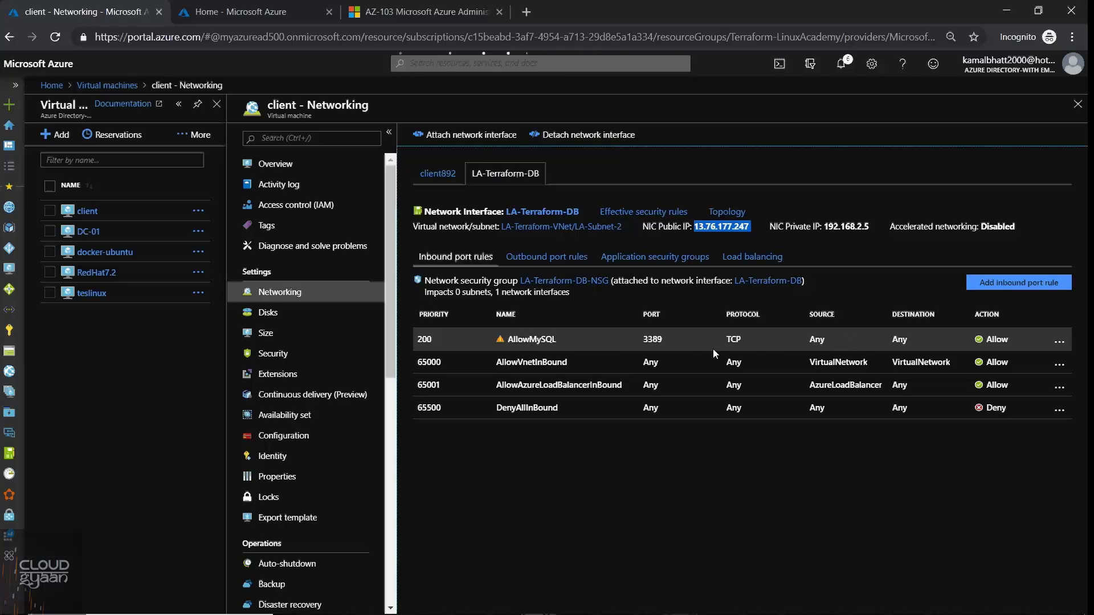
click(657, 340)
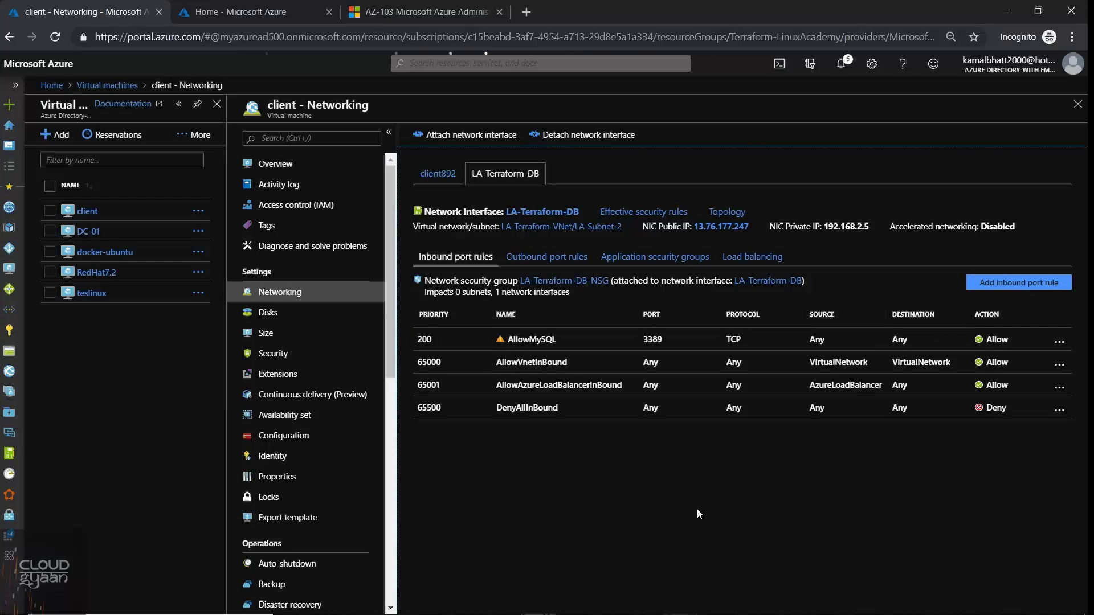
key(super+r)
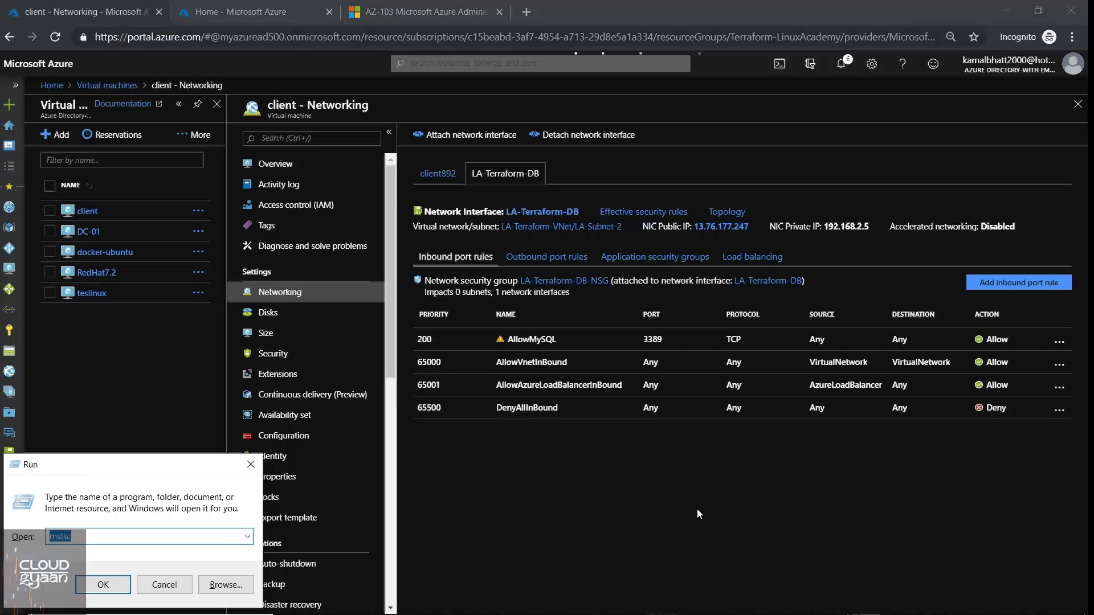
key(Return)
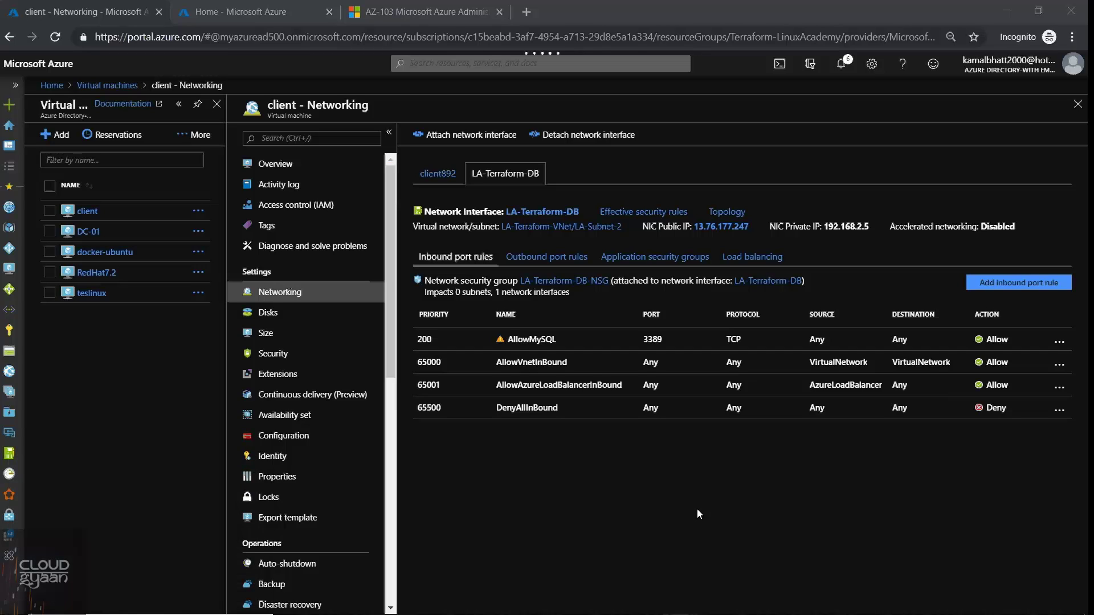
key(ctrl+v)
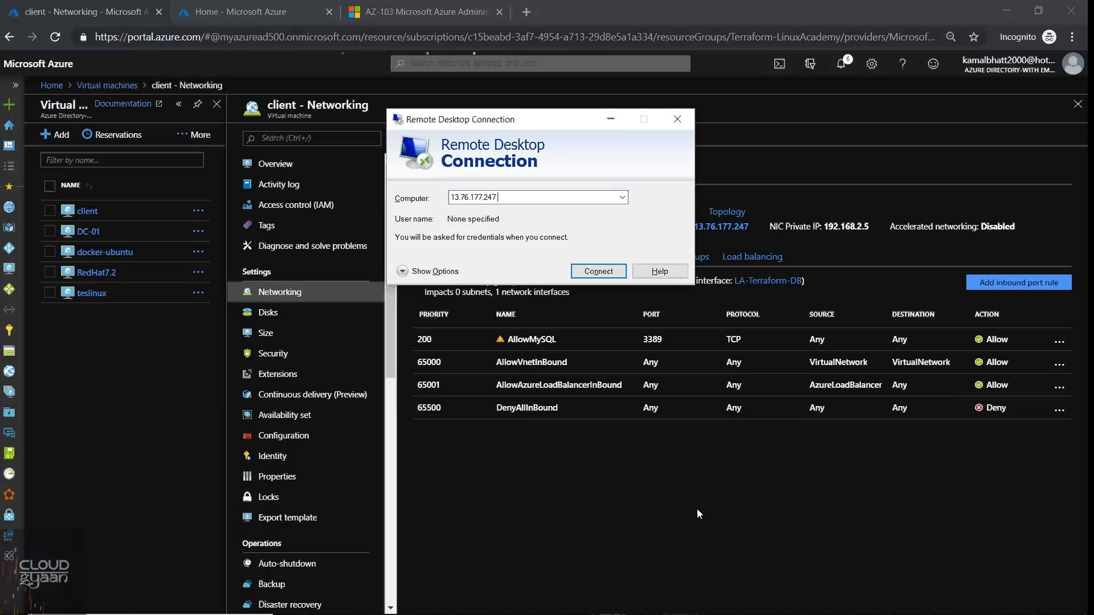
key(Return)
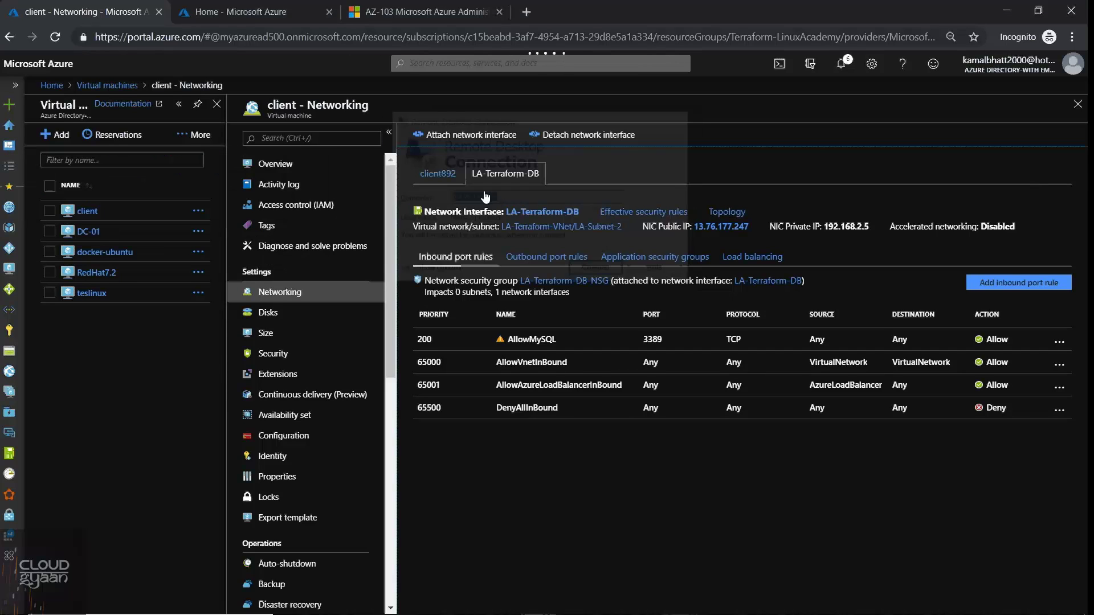
- Connect with Remote Desktop to client892's public IP address, 13.76.40.102, as azureadmin, entering the account password
click(453, 182)
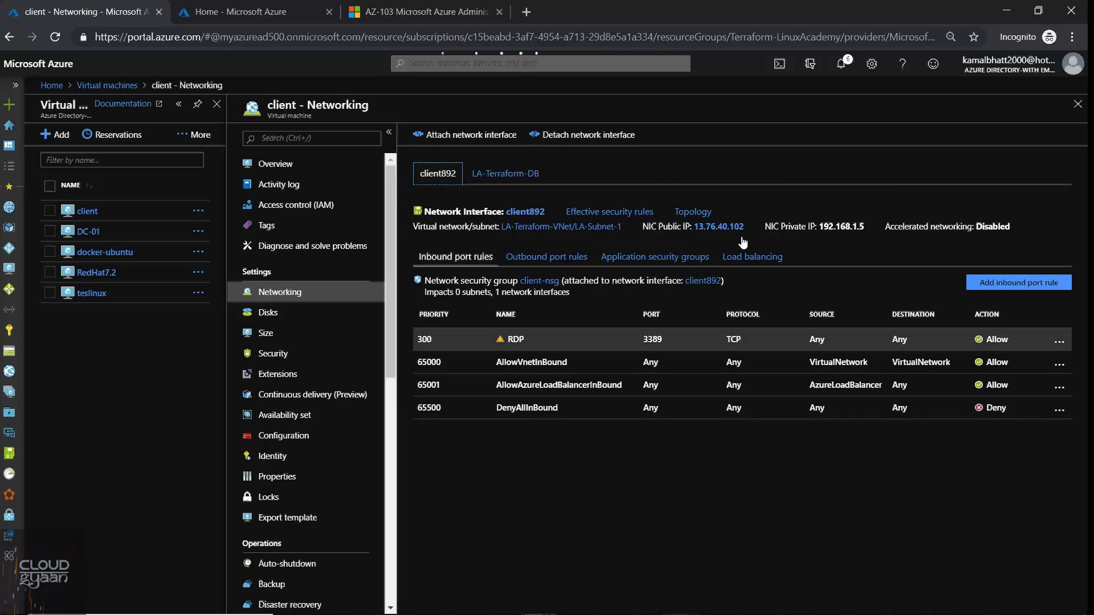
double_click(707, 227)
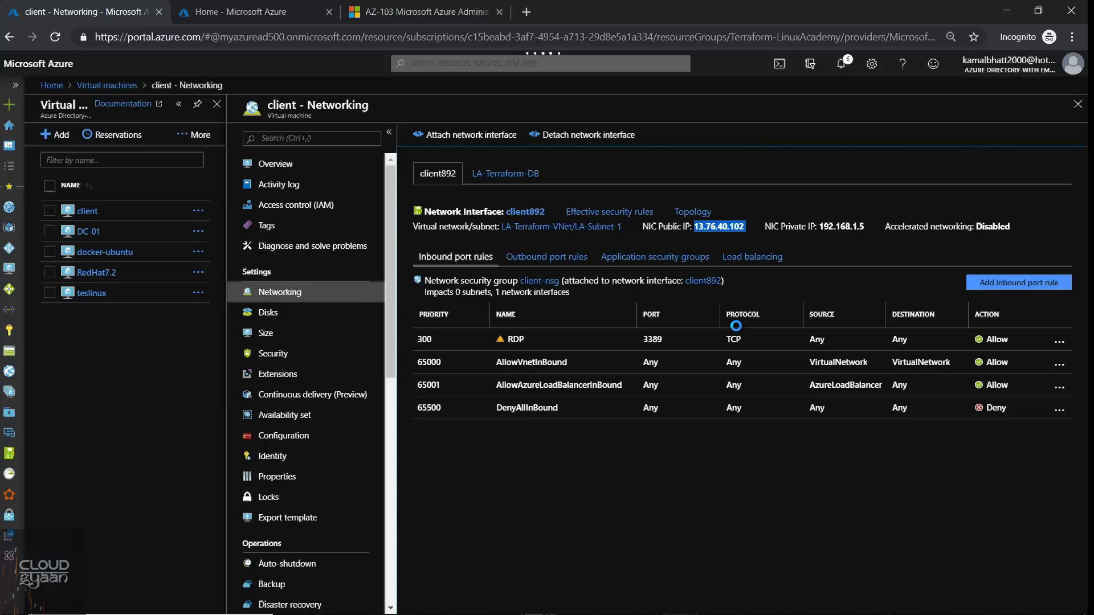
key(super+r)
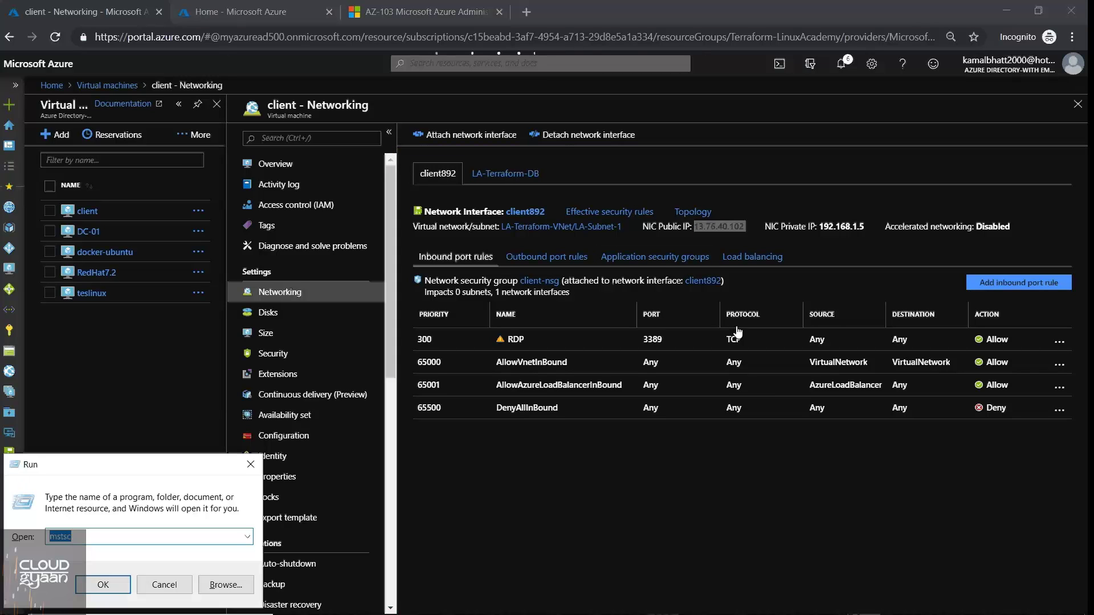
key(Return)
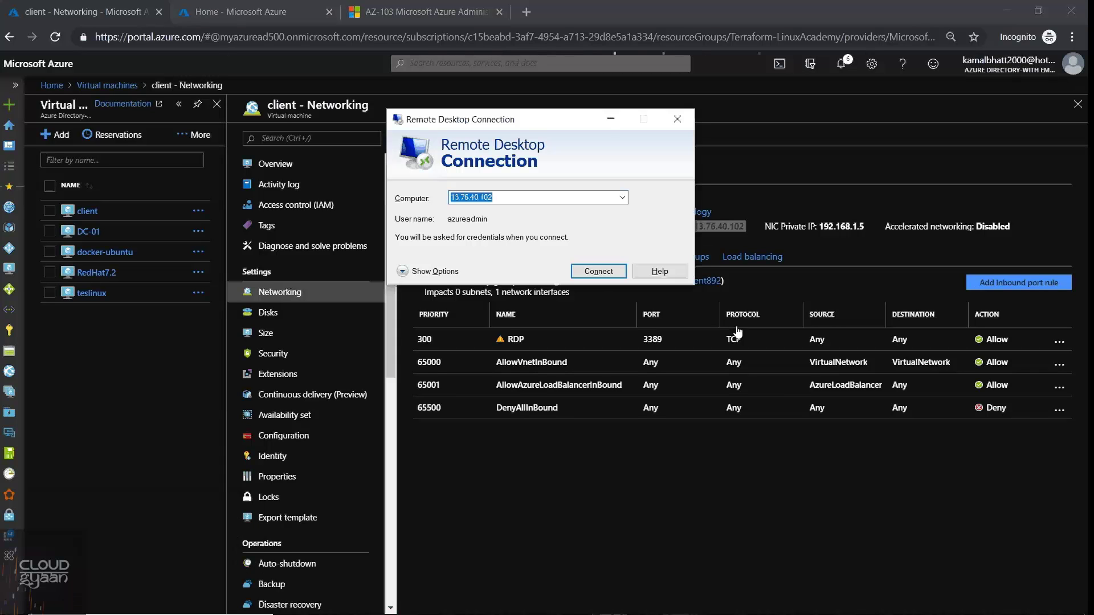
key(Return)
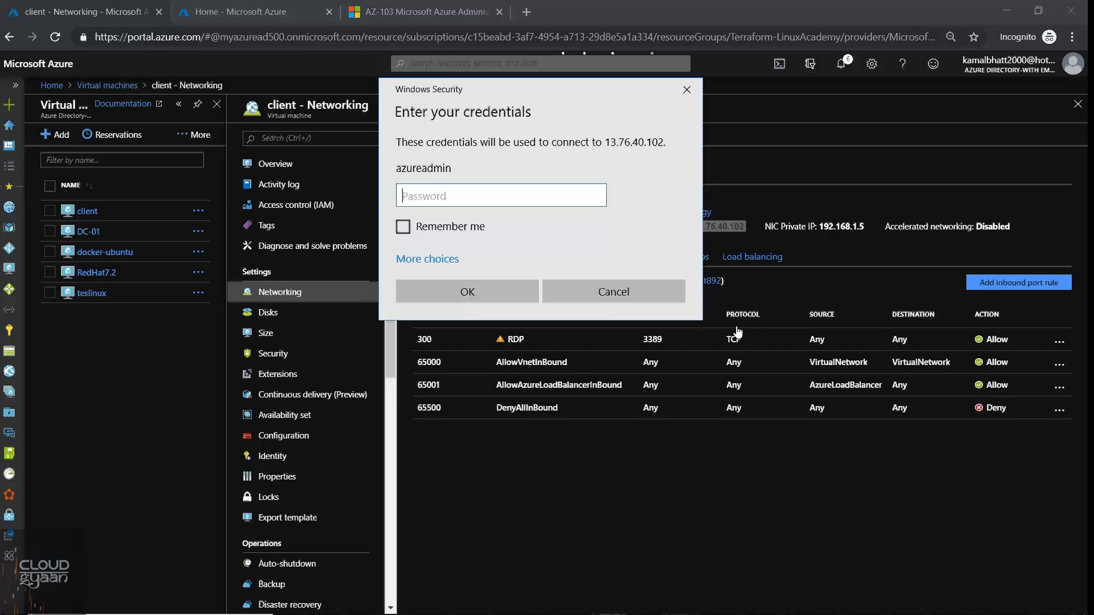
text(*****)
key(Return)
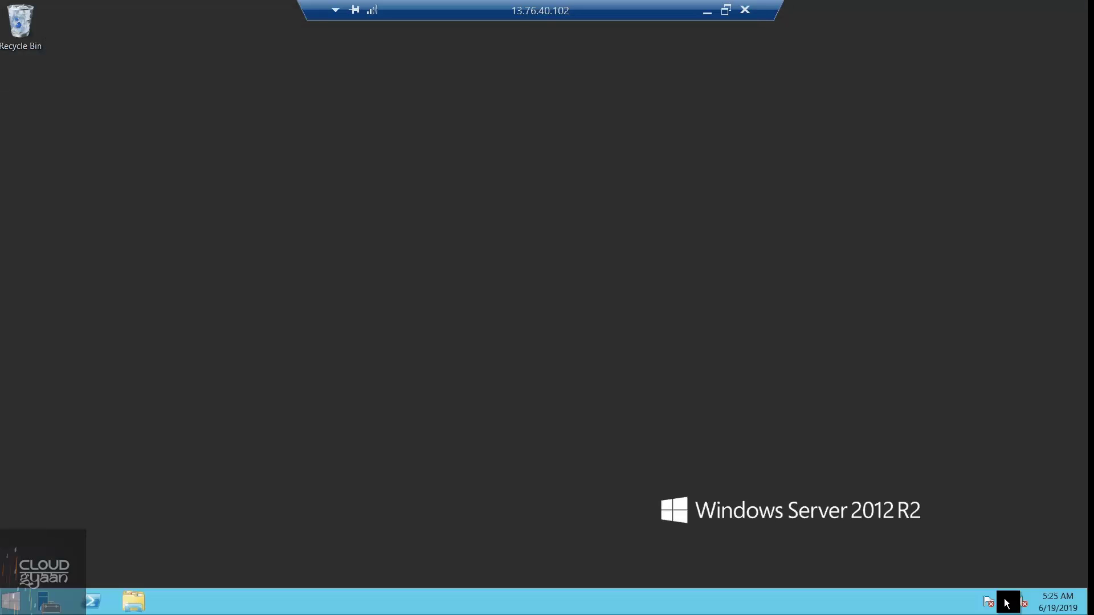
- Open the remote server's Network Connections with ncpa.cpl and close the Network and Sharing Center
right_click(1006, 603)
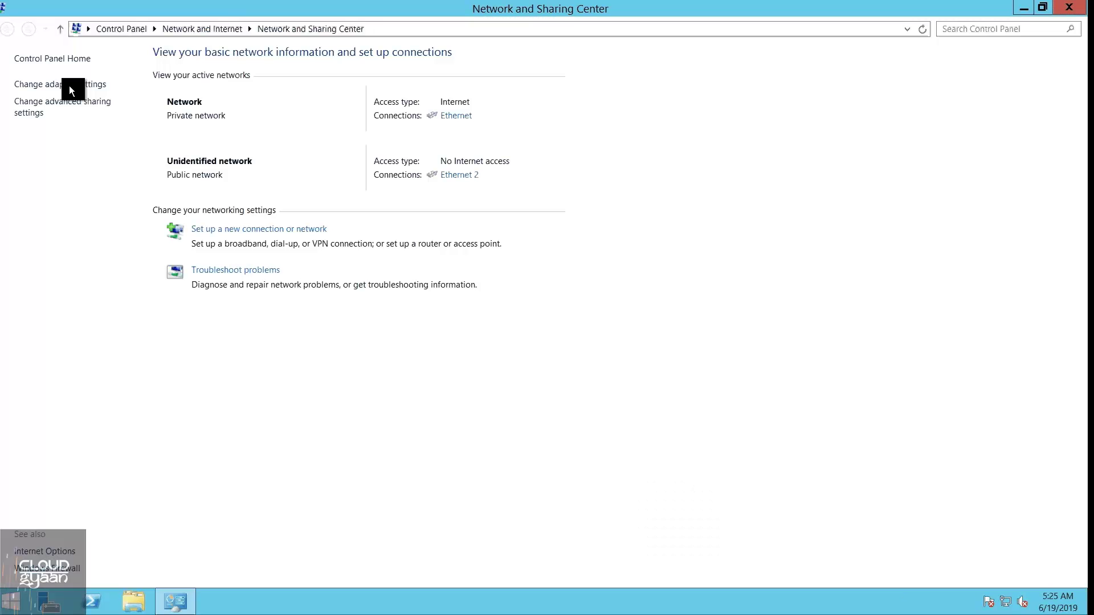
click(70, 86)
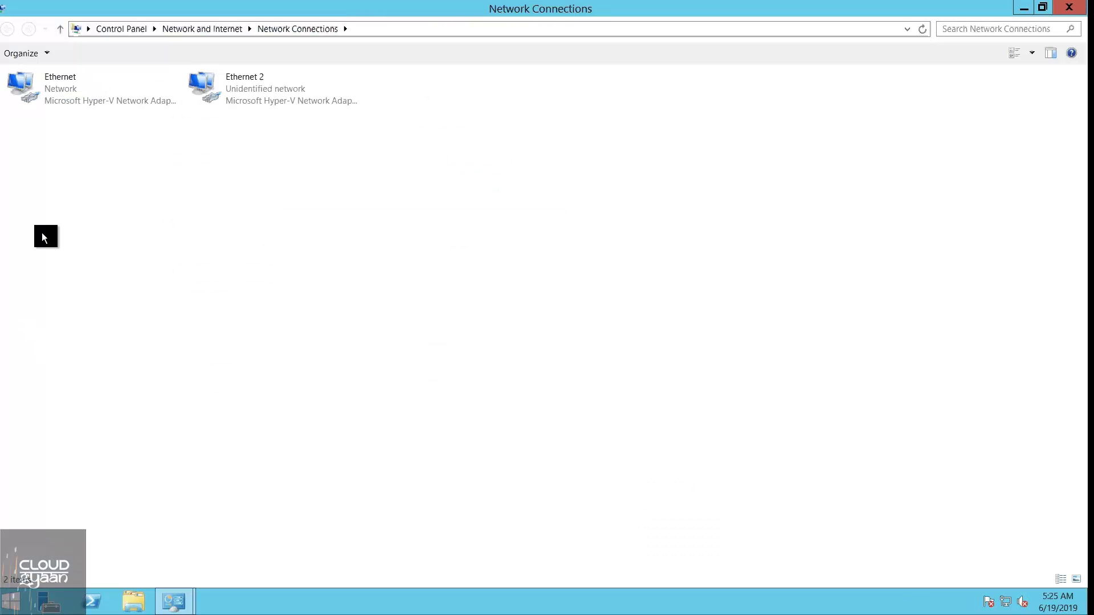
key(super+r)
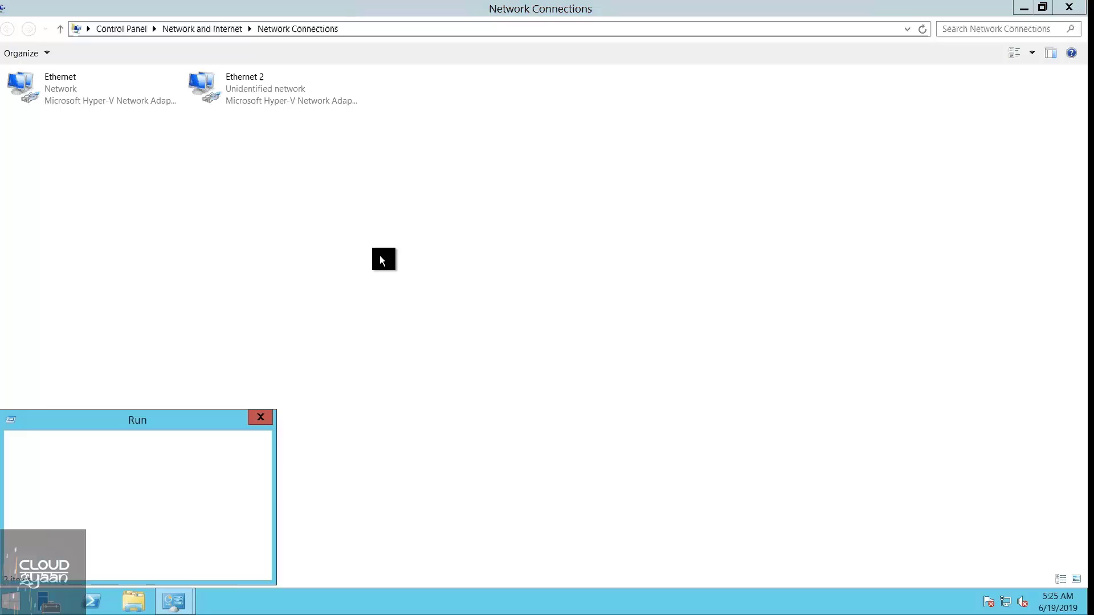
text(ncpa.cpl)
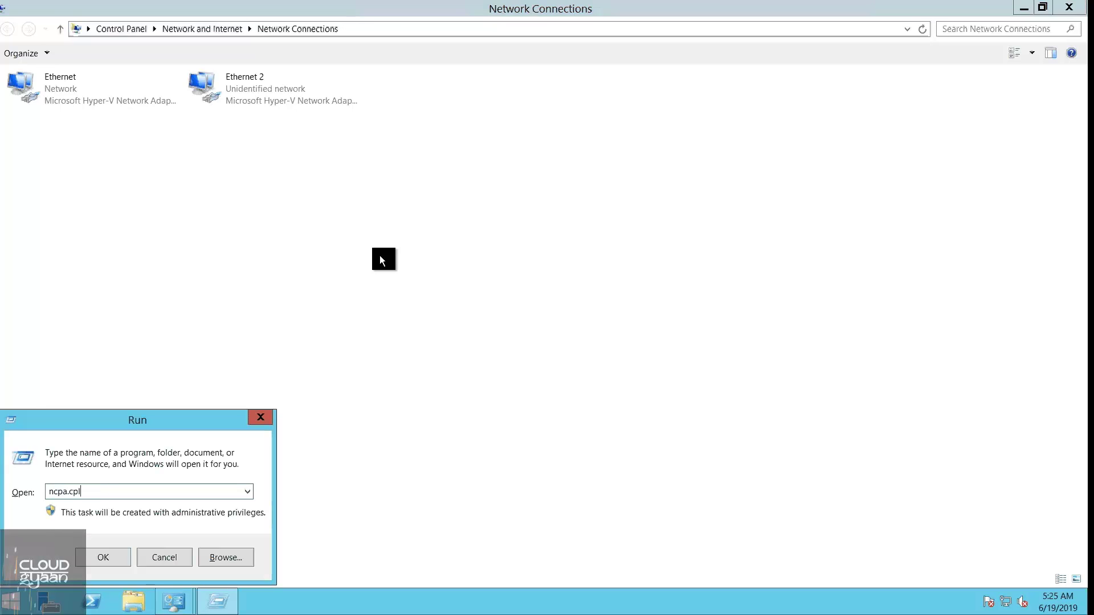
key(Return)
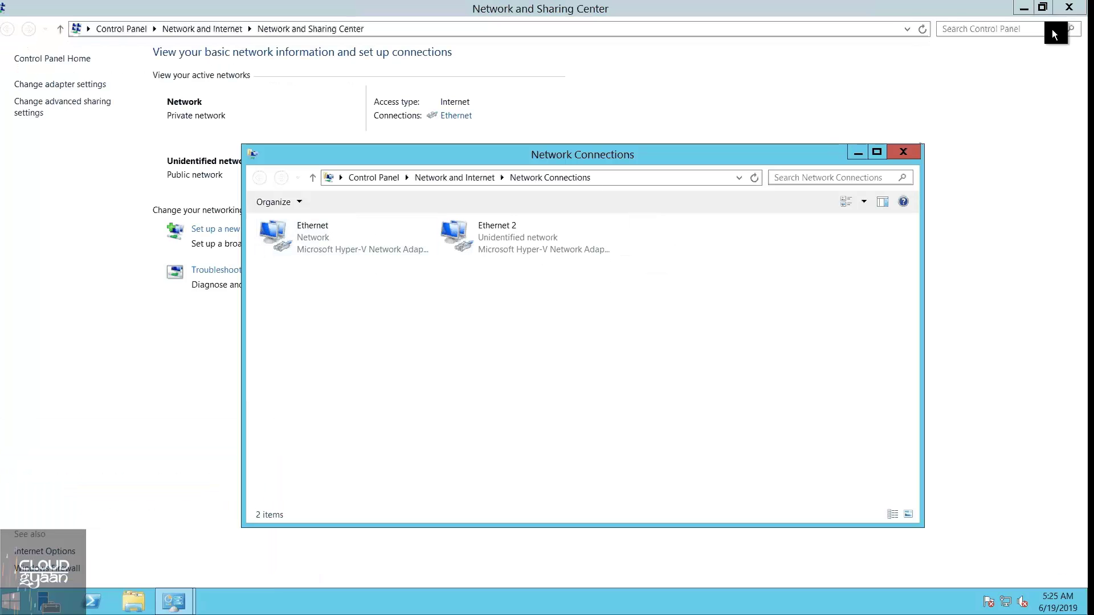
click(1069, 7)
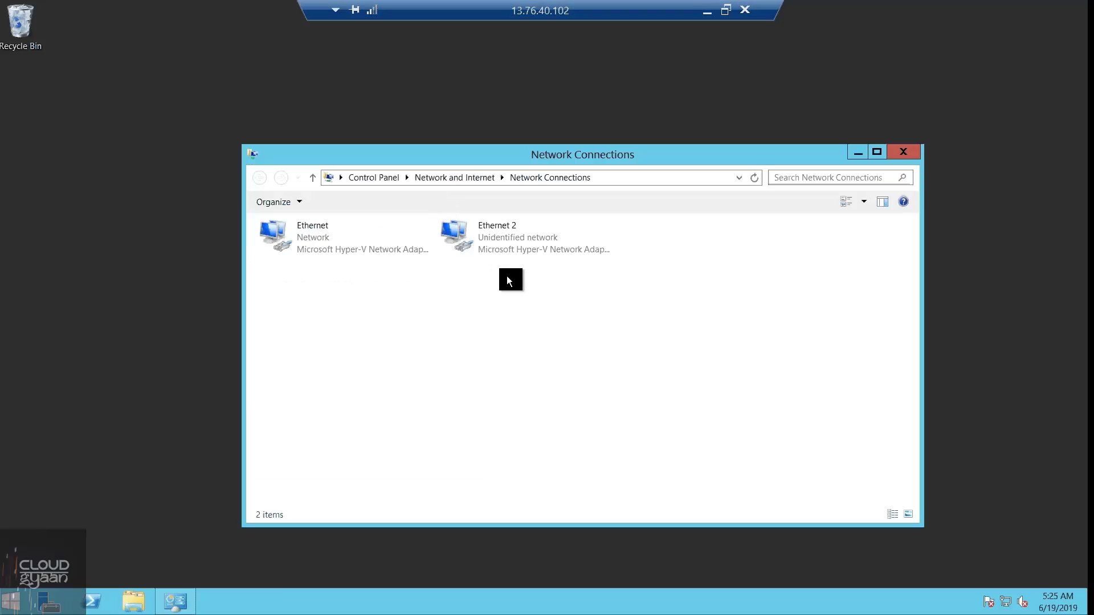
- Examine the Ethernet and Ethernet 2 adapters, then view the status and network connection details of Ethernet
click(303, 250)
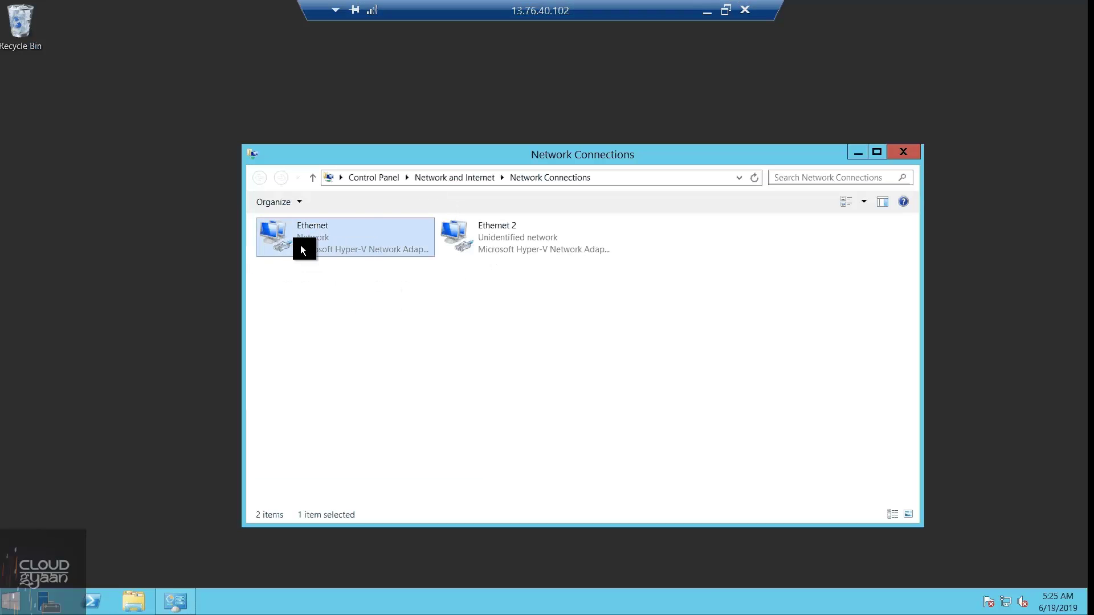
click(513, 235)
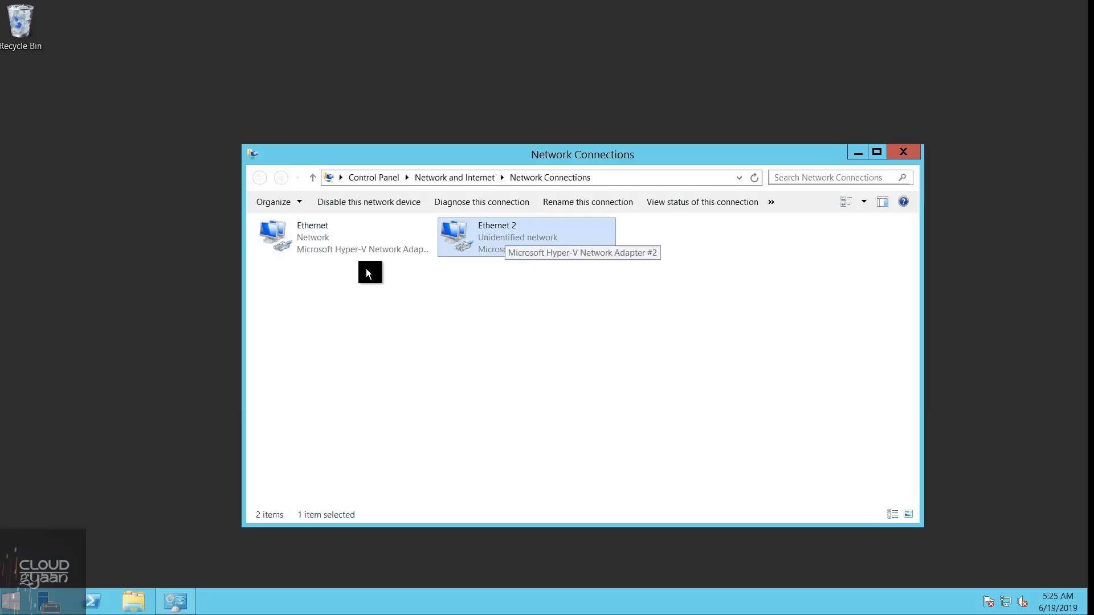
click(327, 244)
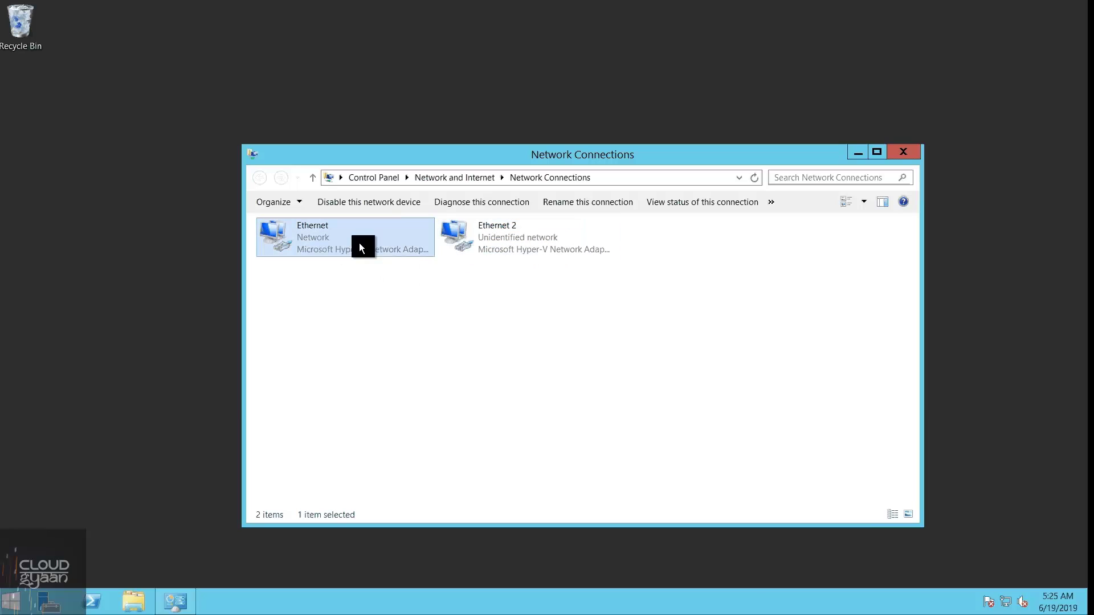
right_click(320, 240)
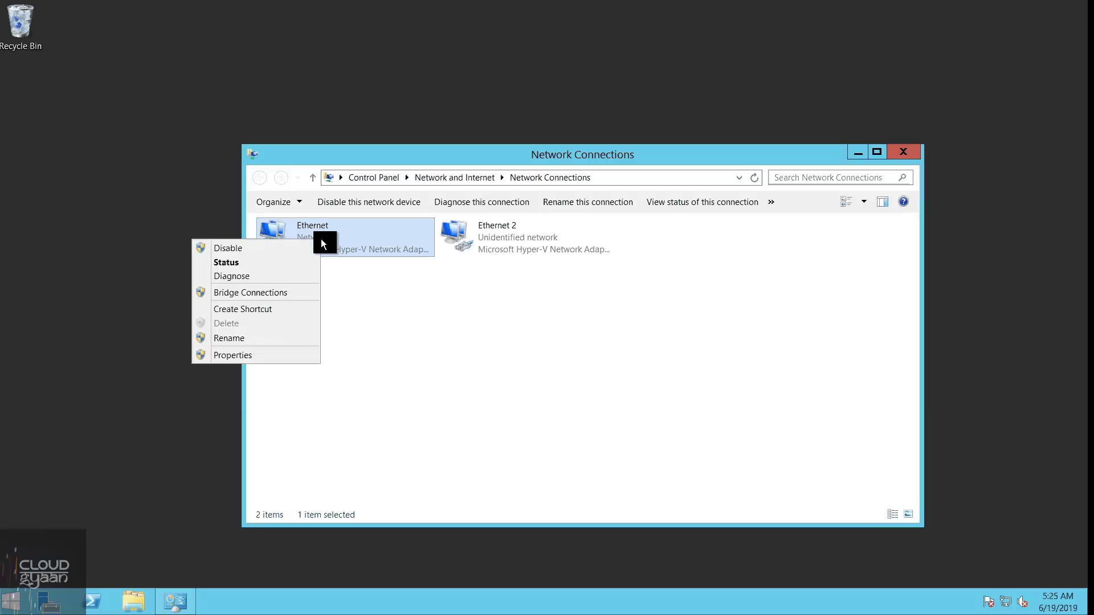
click(246, 261)
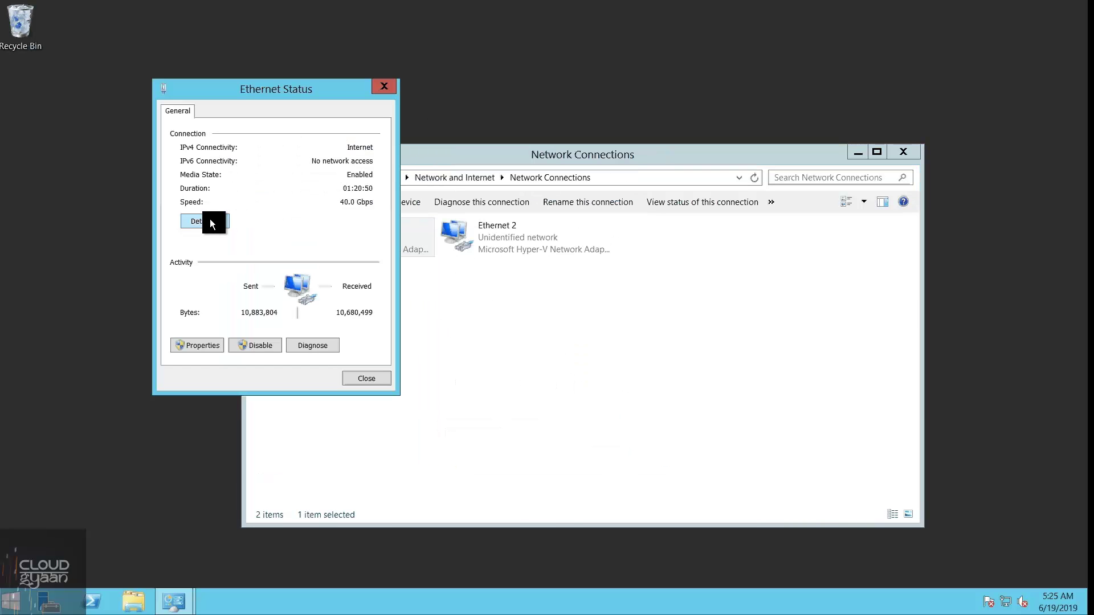
click(209, 219)
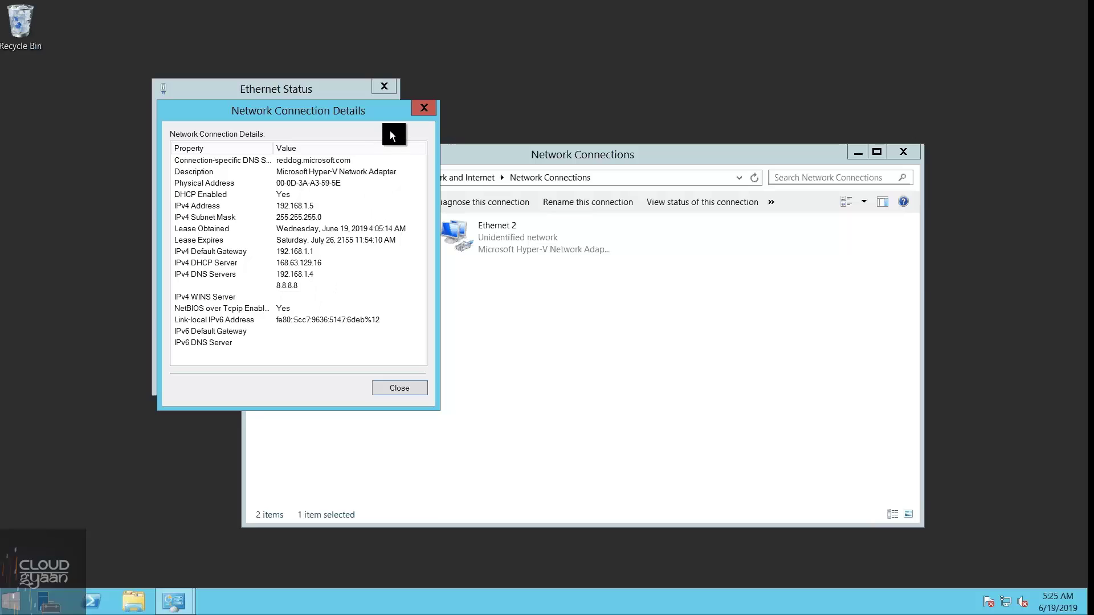
- Reopen the network connection details of Ethernet, check its IPv4 default gateway, and close both status windows
click(425, 115)
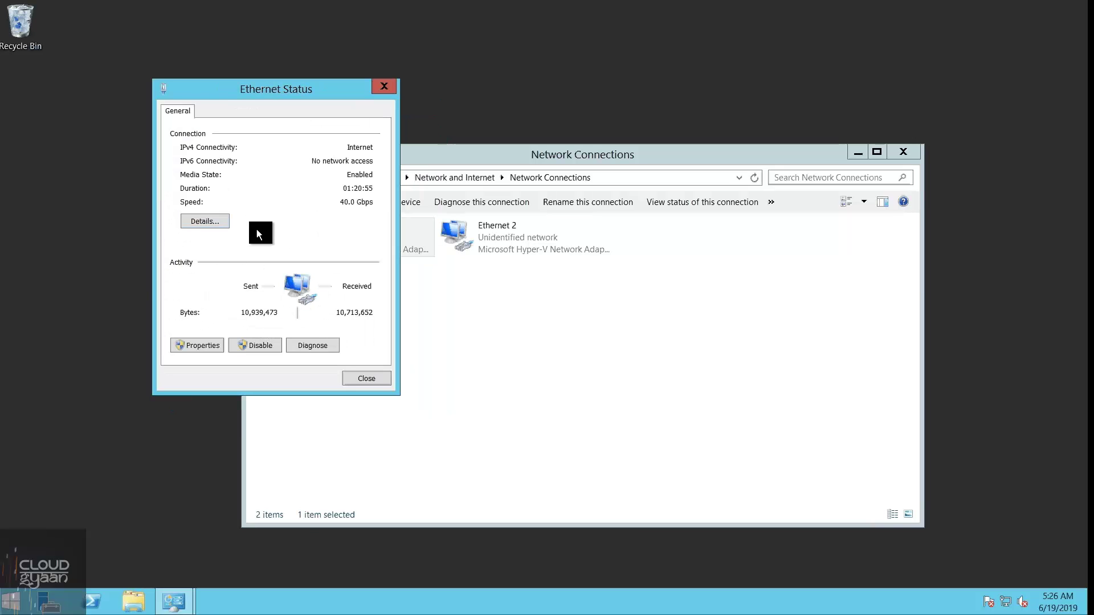
click(206, 223)
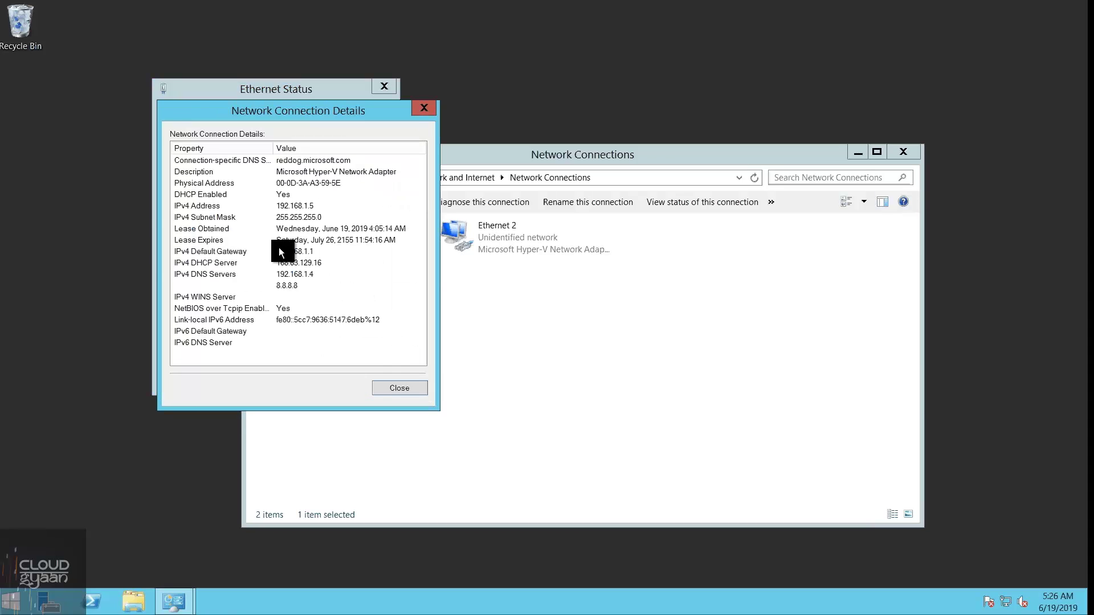
click(243, 251)
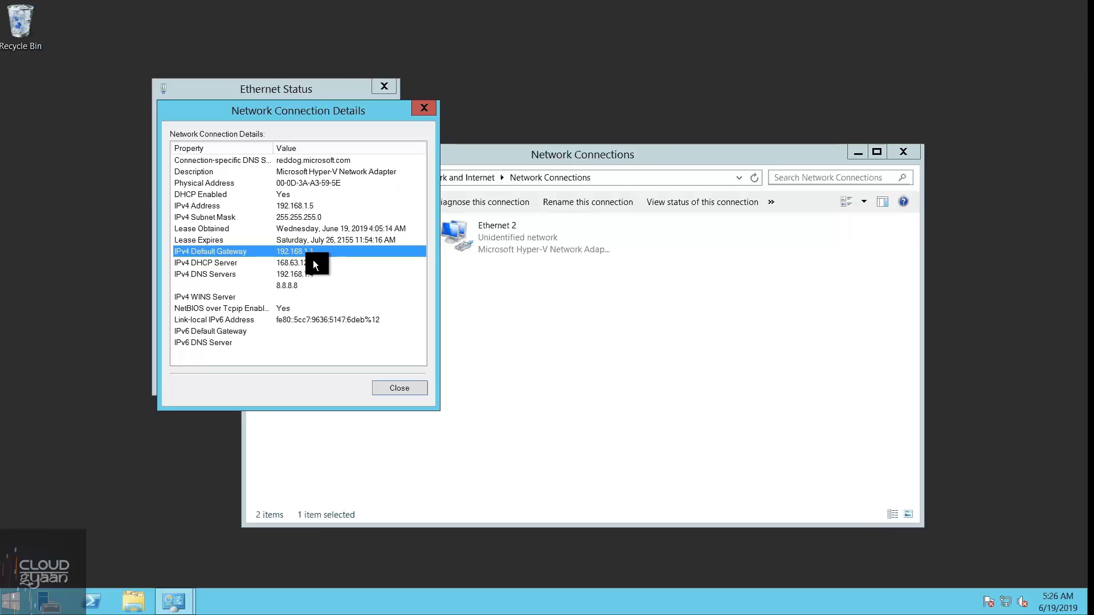
key(Escape)
key(Escape)
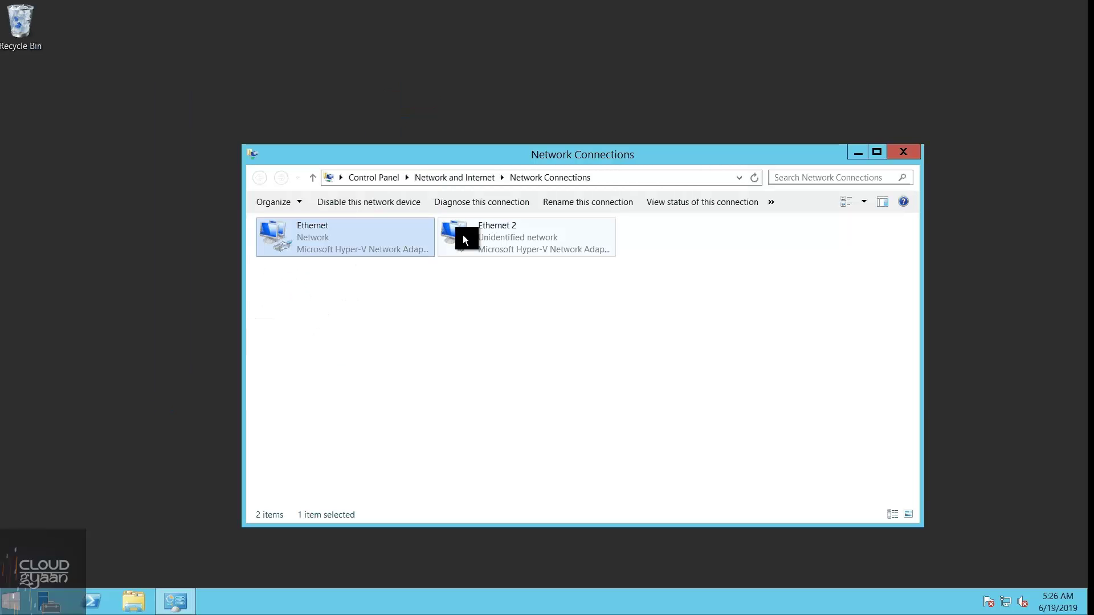
- View the network connection details of Ethernet 2, check its IPv4 default gateway, and close both windows
right_click(463, 235)
click(371, 258)
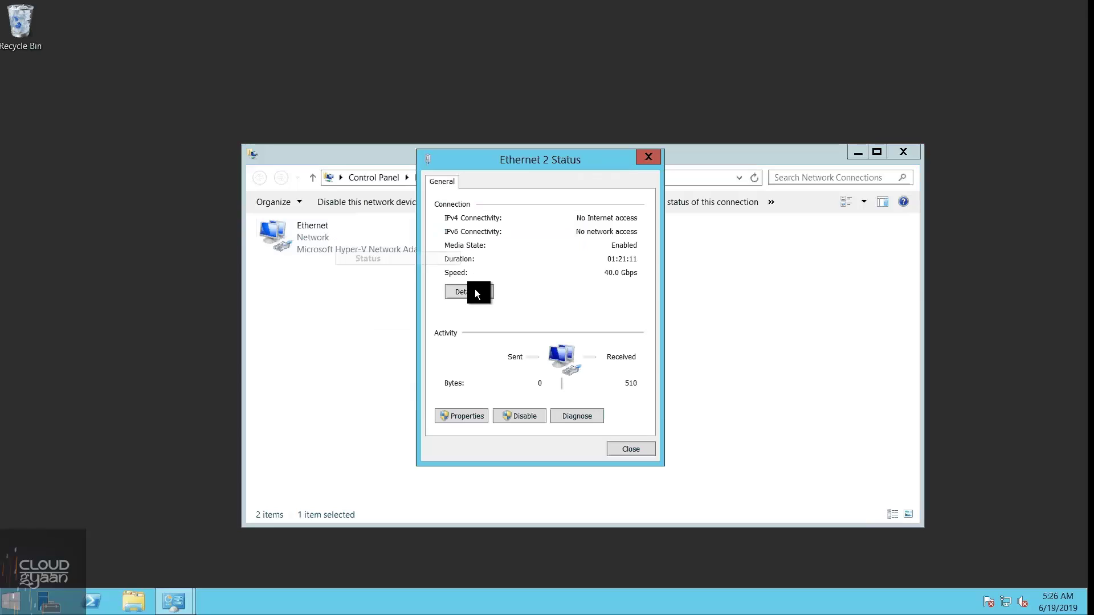
click(468, 292)
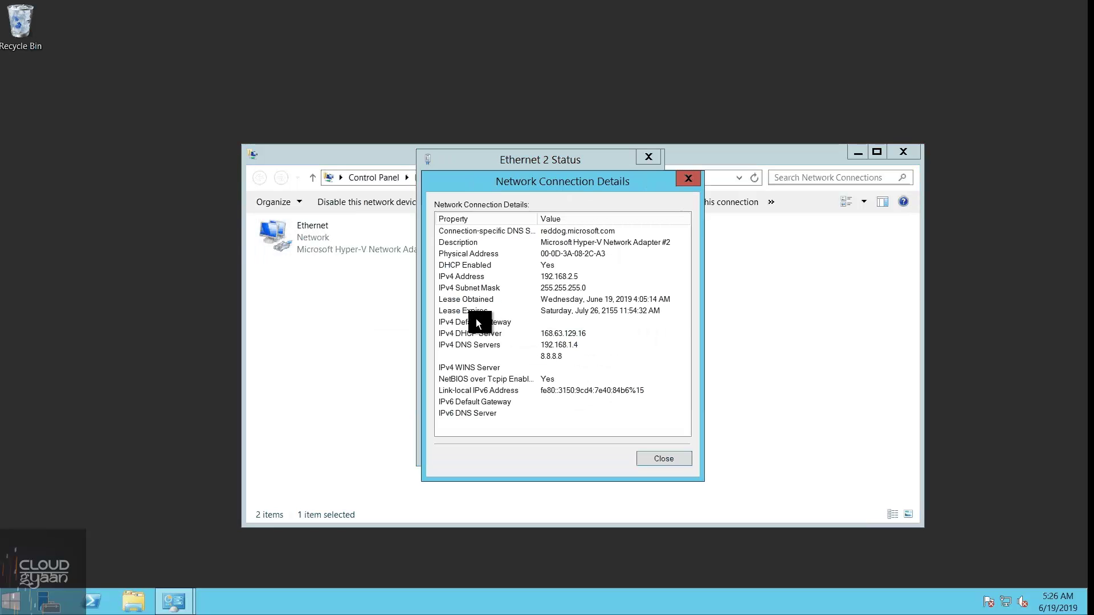
click(524, 322)
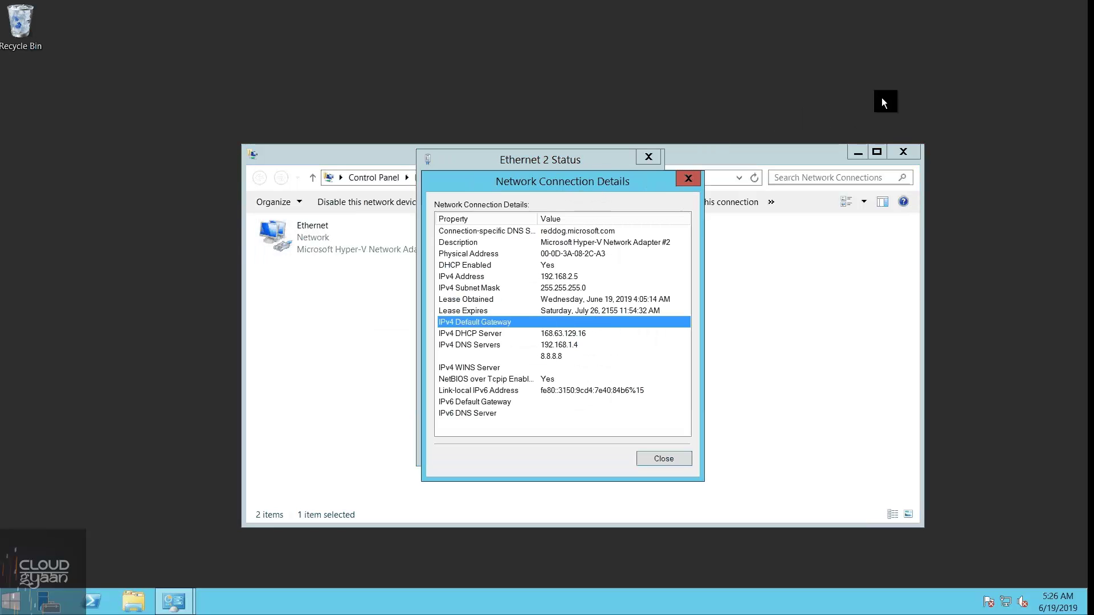
drag(574, 184, 882, 98)
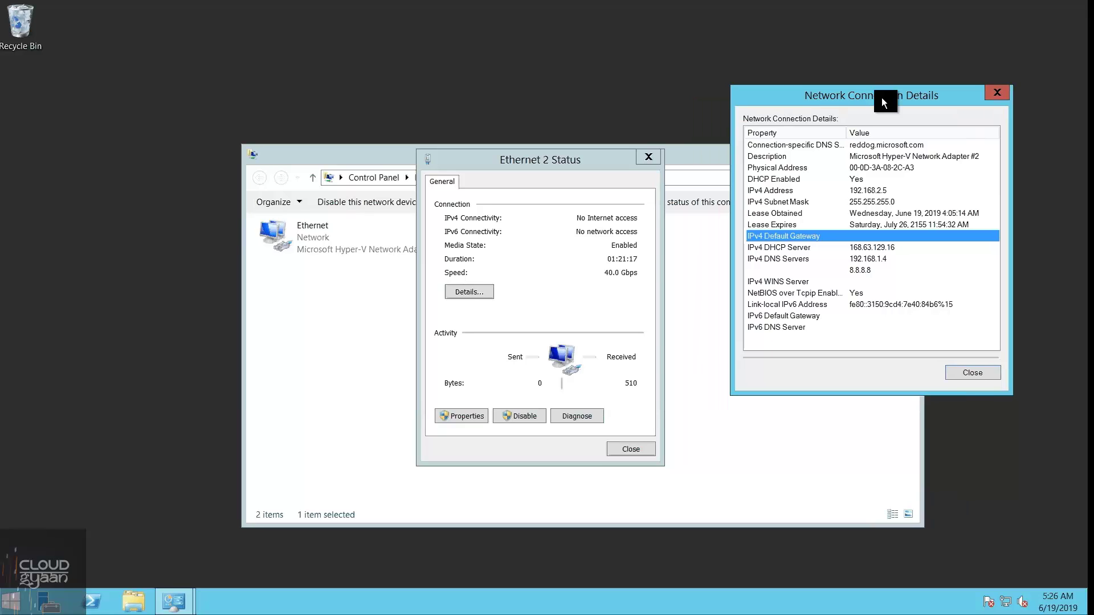
drag(881, 98, 867, 136)
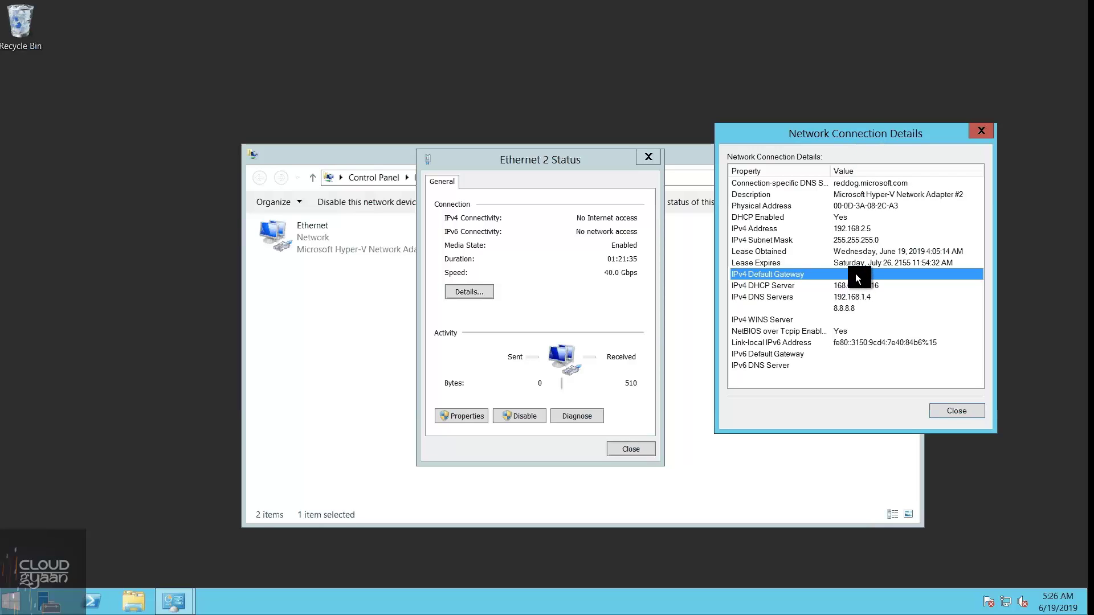
drag(736, 136, 789, 166)
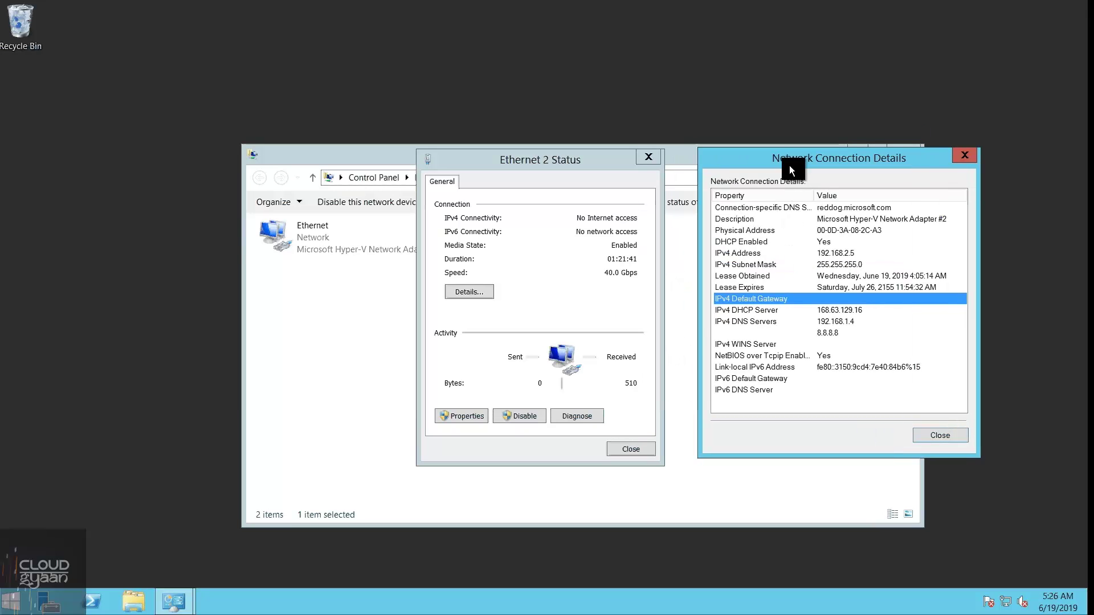
drag(790, 136, 770, 137)
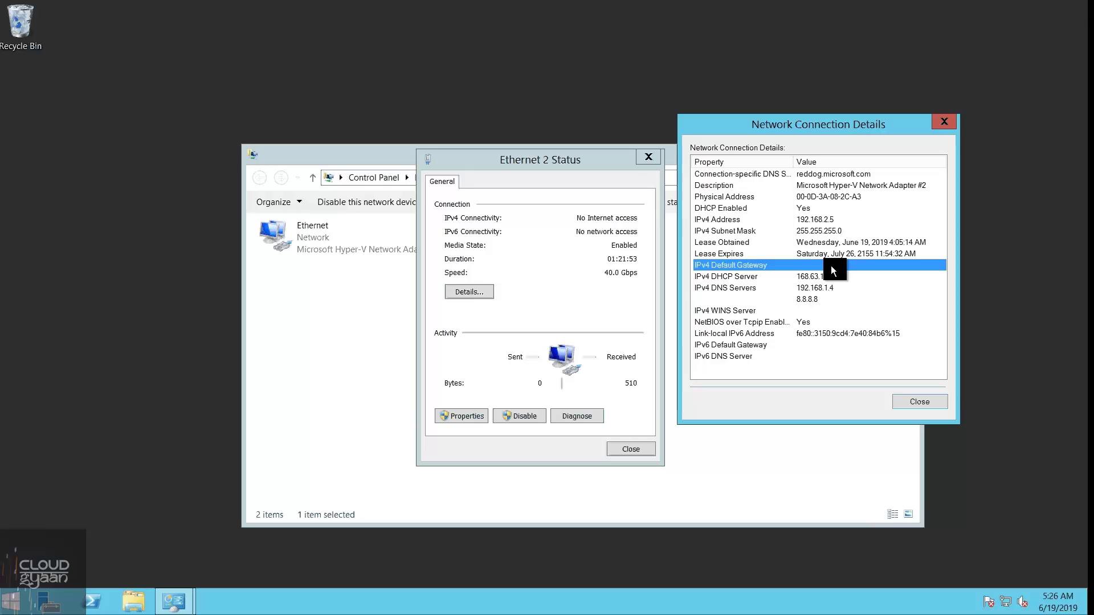
click(949, 127)
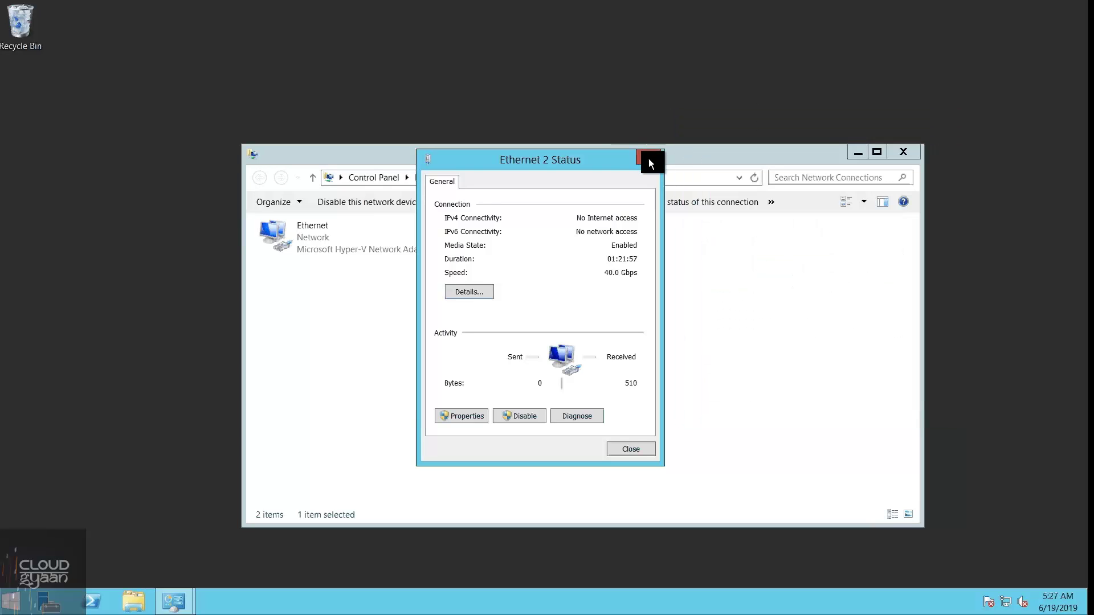
click(649, 161)
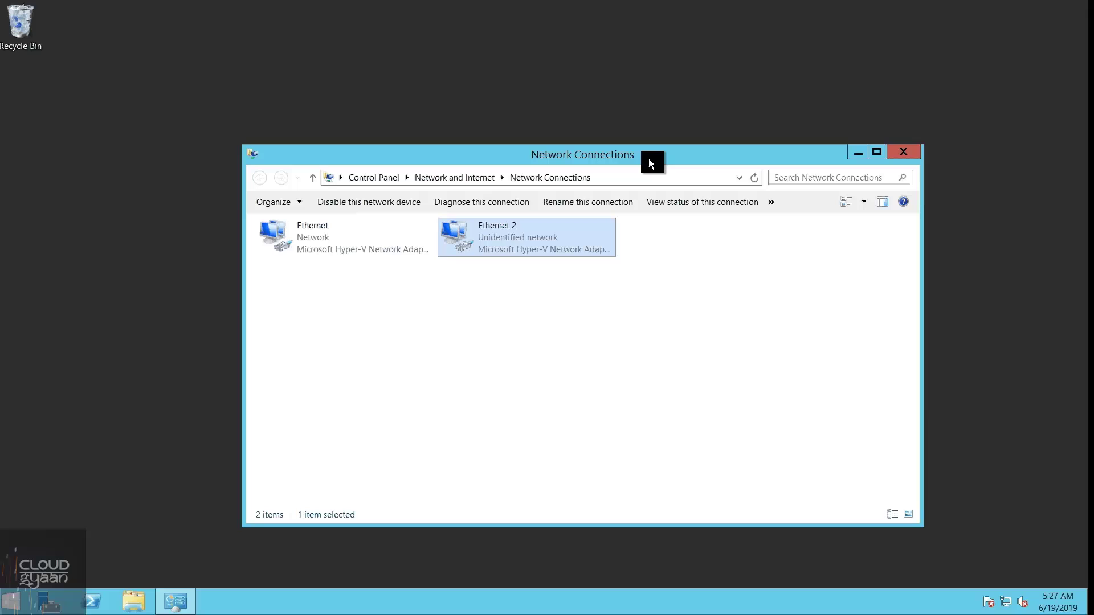
- Reopen the Ethernet 2 connection details, check the adapter's IPv4 address, and close its status windows
double_click(475, 236)
click(476, 291)
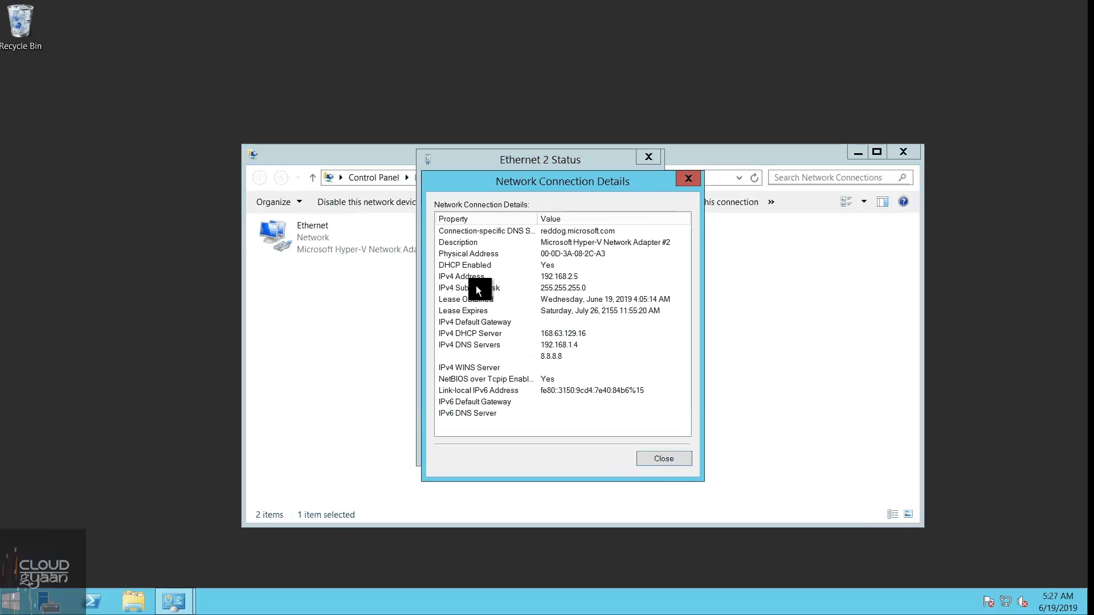
click(688, 181)
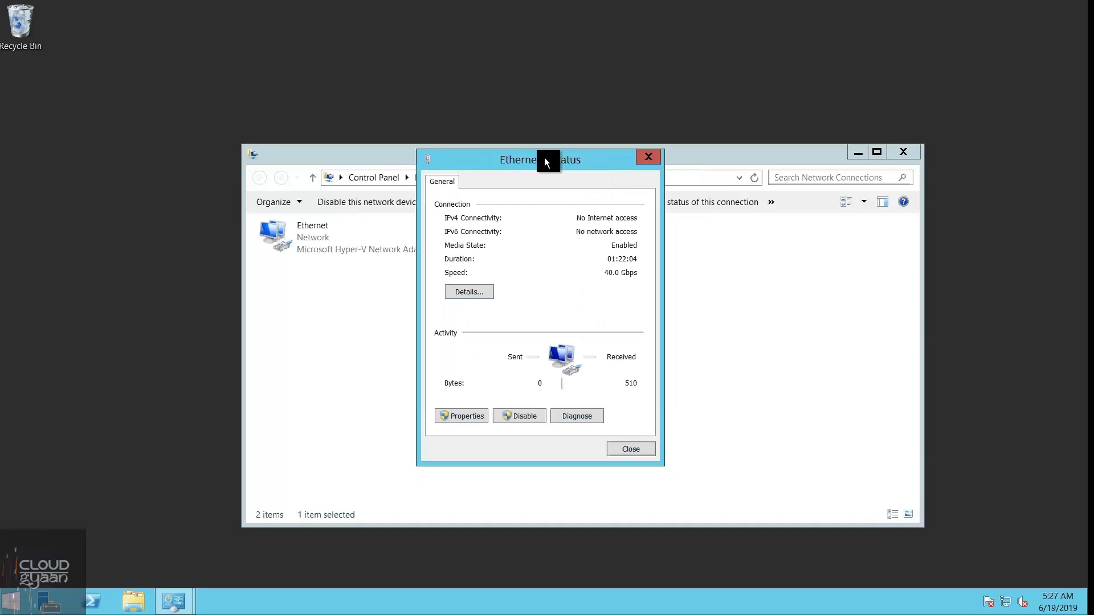
drag(572, 147, 794, 95)
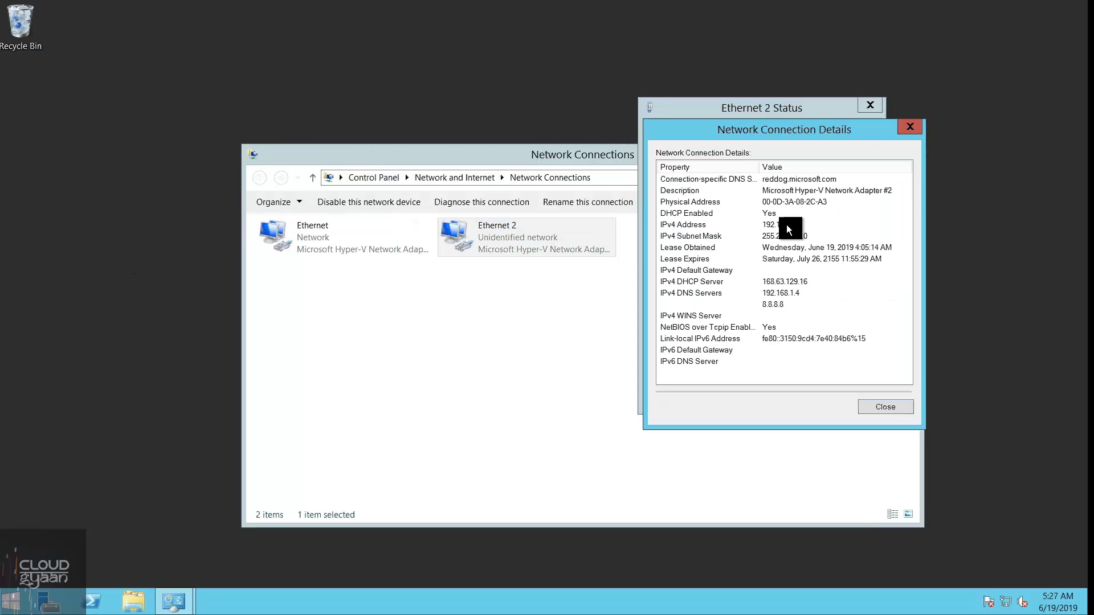
click(784, 224)
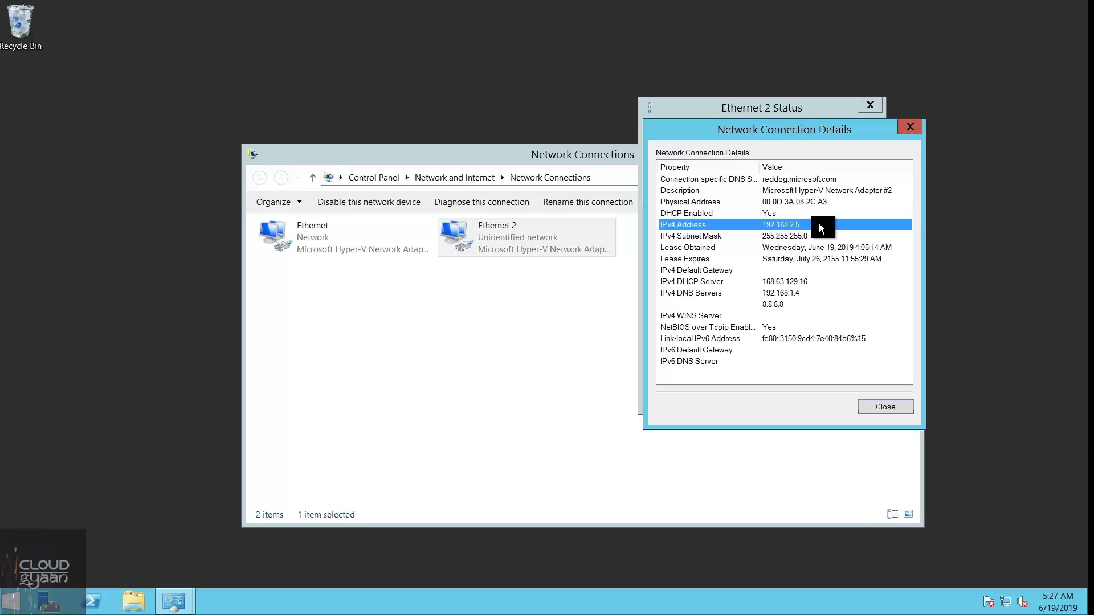
key(Escape)
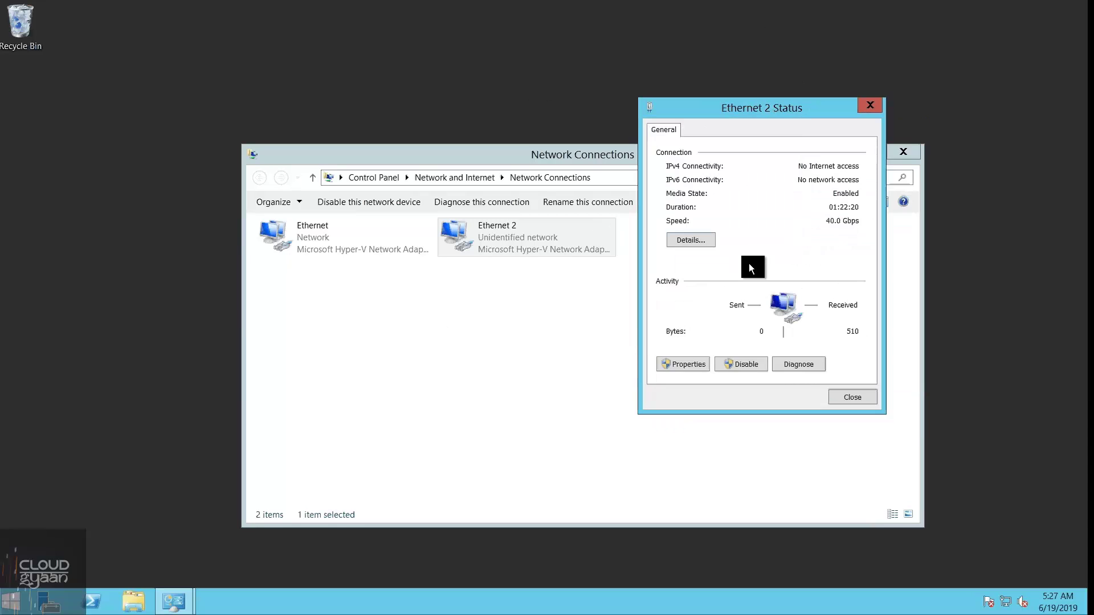
key(Escape)
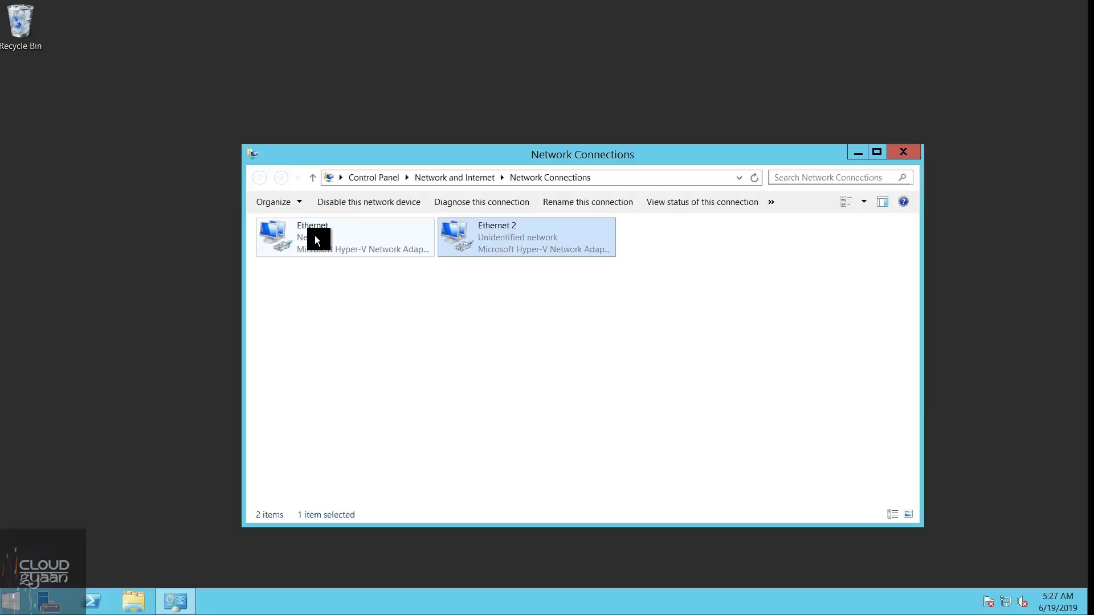
- Disable the Ethernet 2 network adapter on the remote server
click(329, 240)
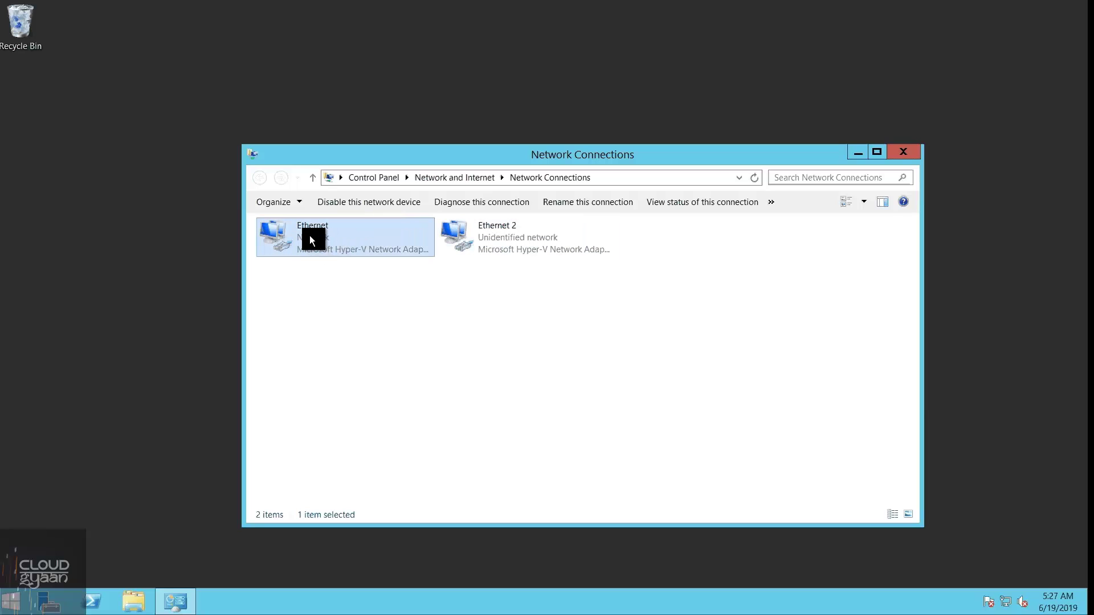
right_click(309, 234)
key(Escape)
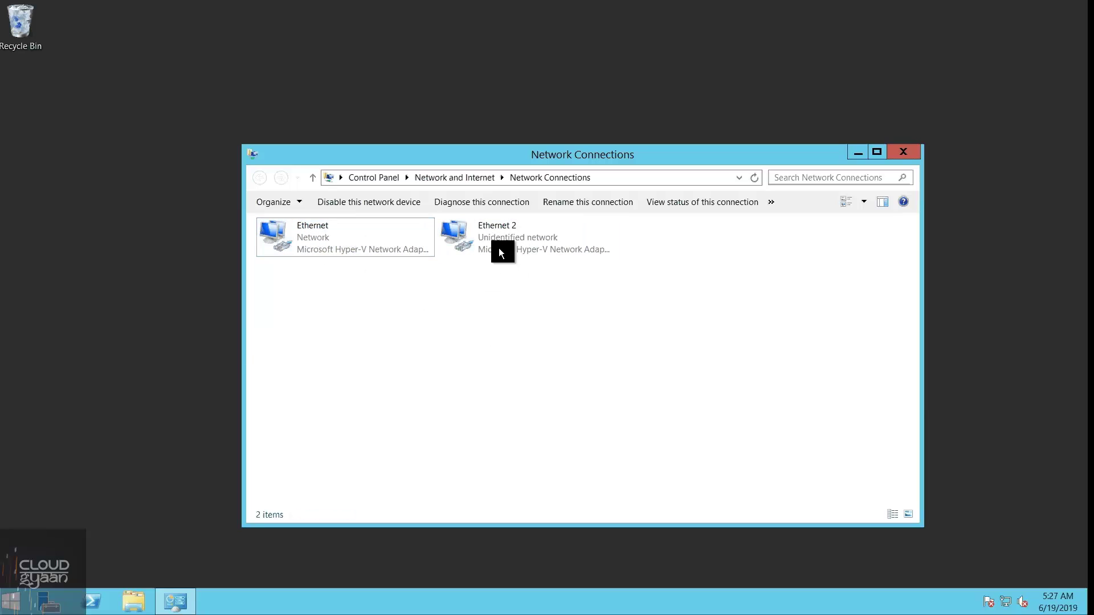
right_click(498, 247)
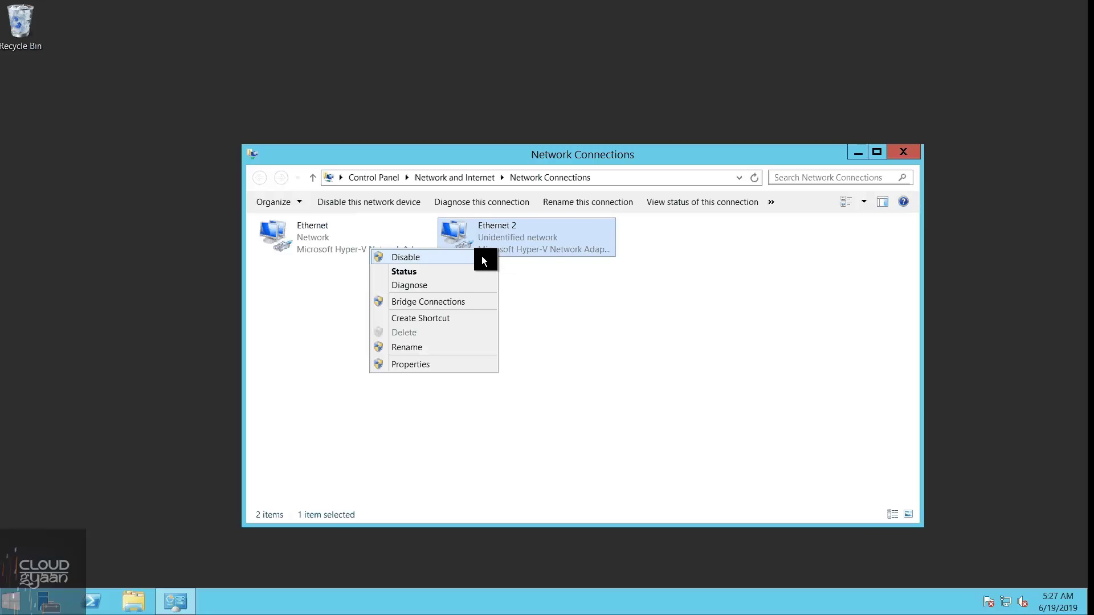
click(483, 258)
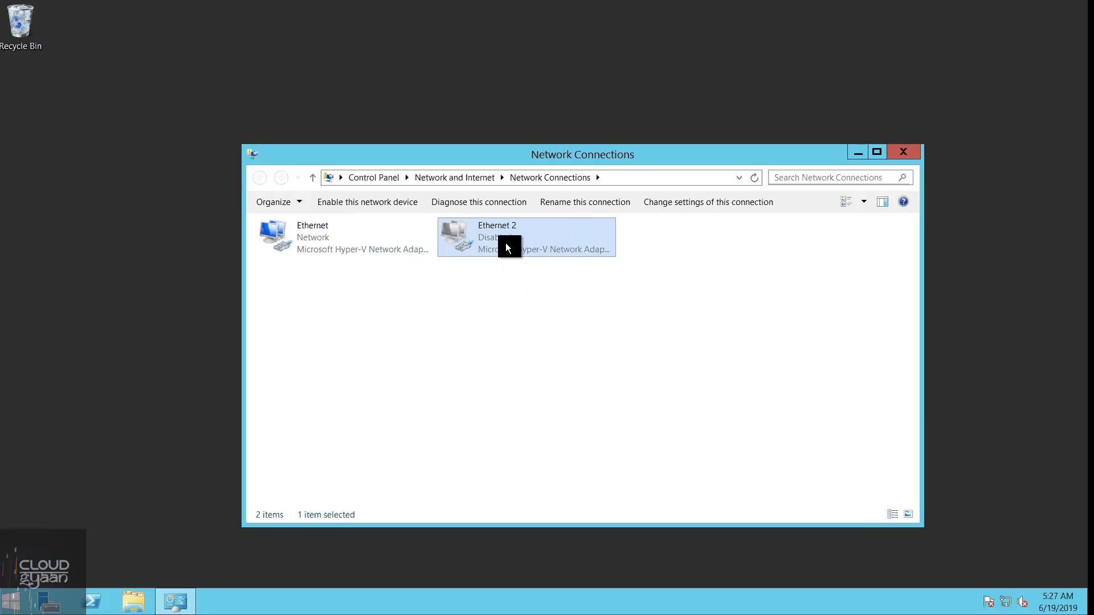
- Enable the Ethernet 2 network adapter again, leaving the Ethernet adapter as it is
right_click(277, 228)
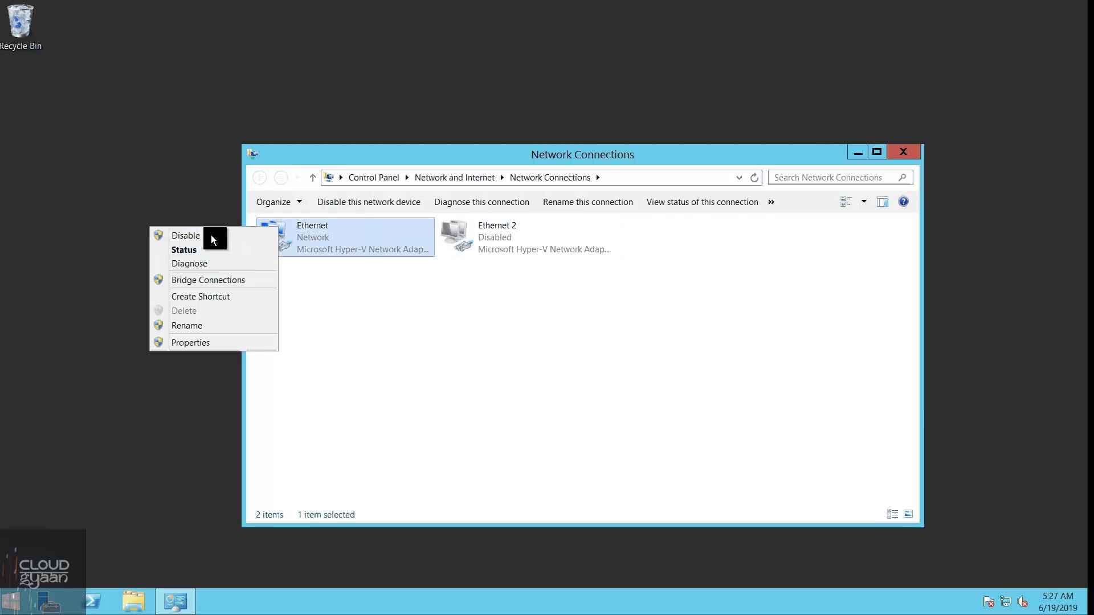
click(388, 336)
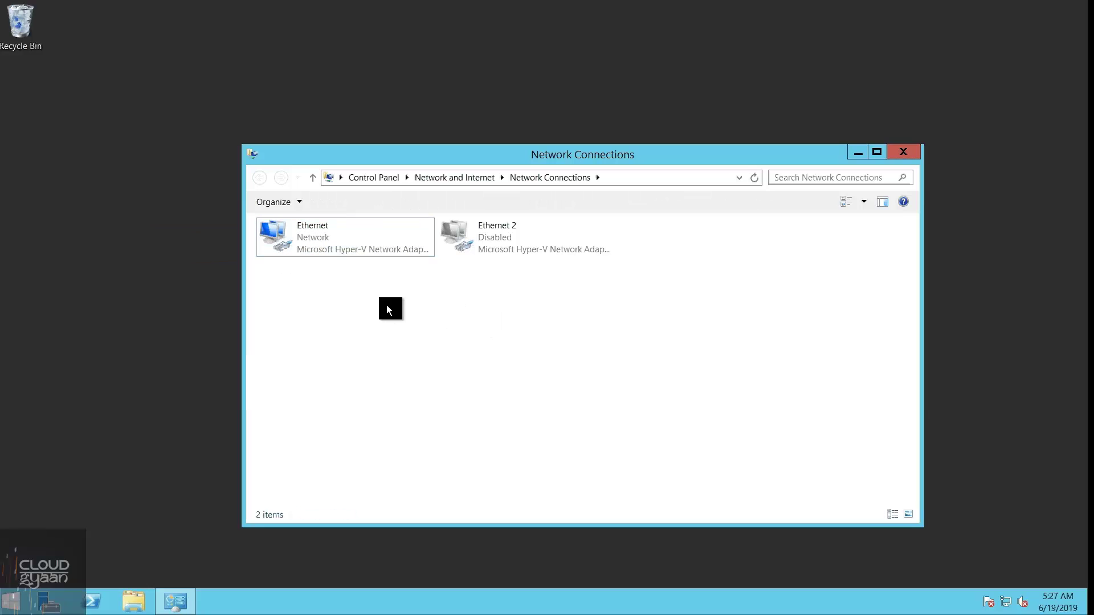
click(320, 236)
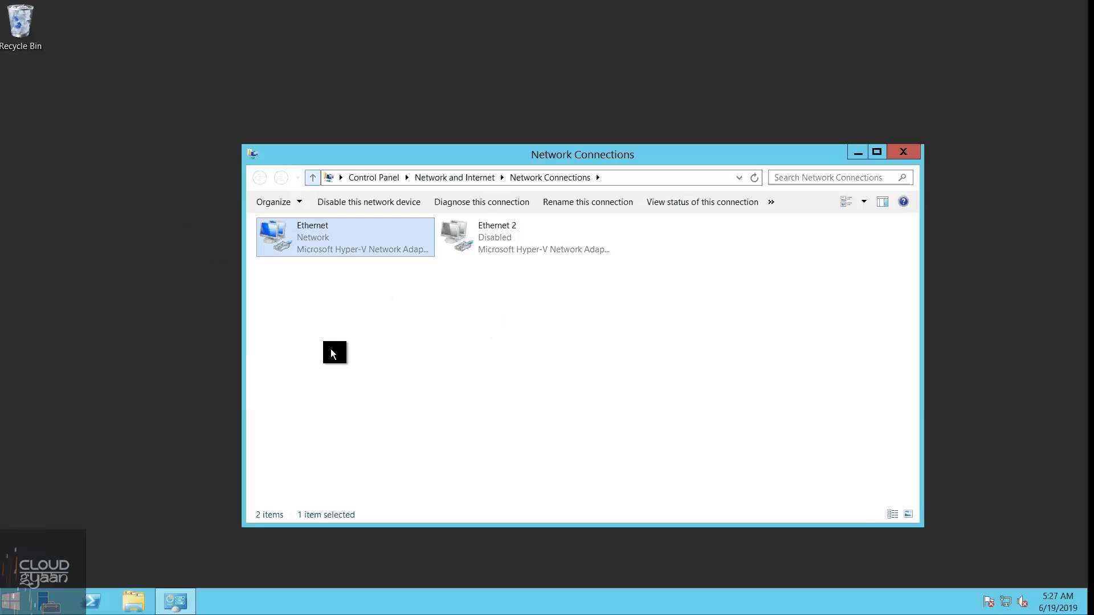
click(498, 315)
click(490, 245)
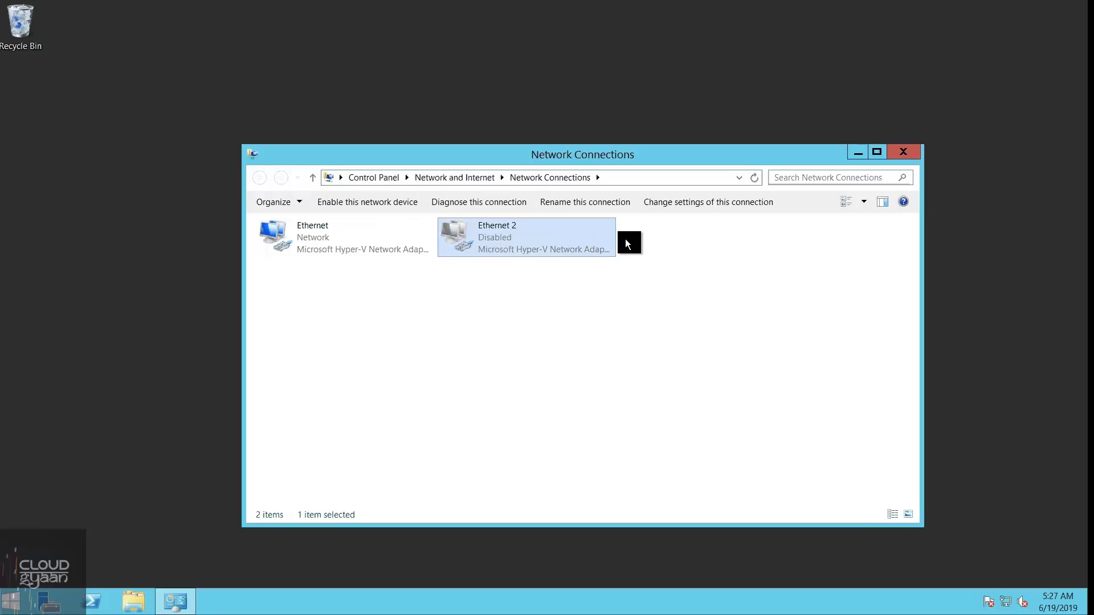
right_click(512, 238)
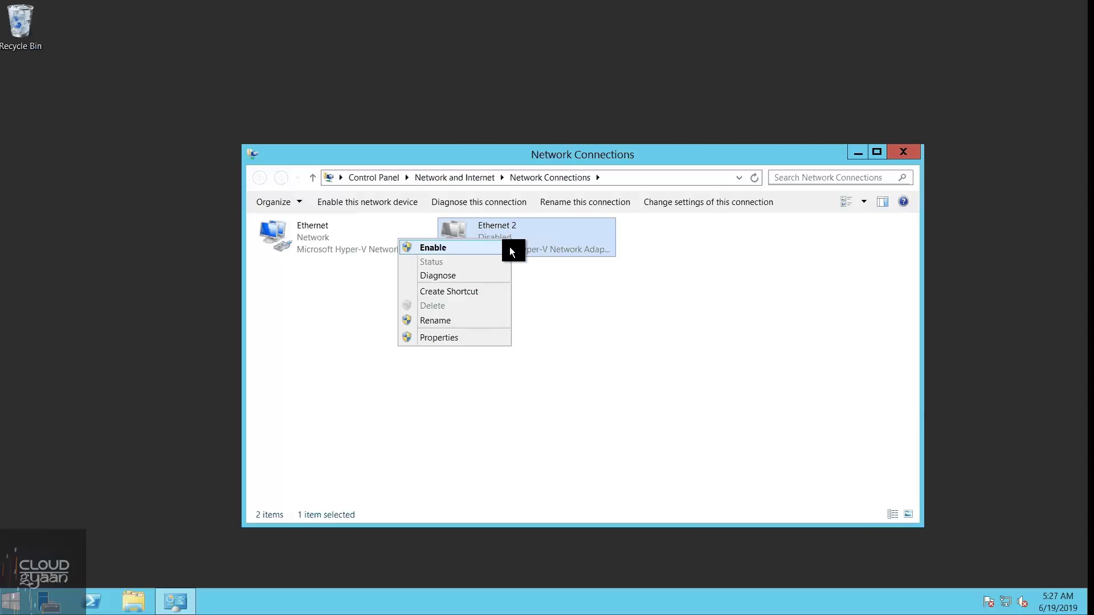
click(507, 248)
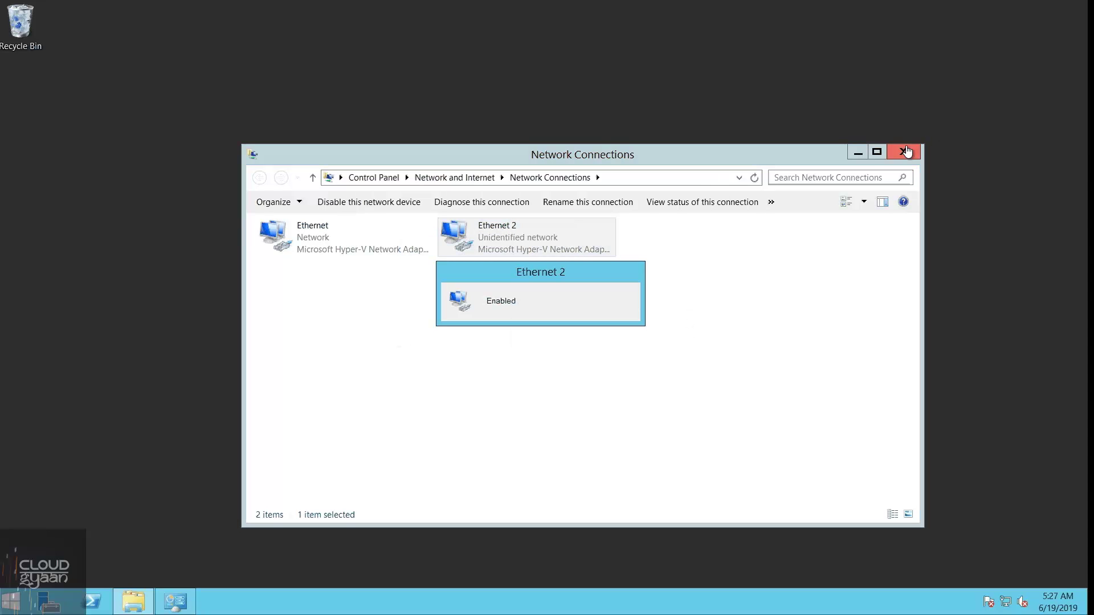
- Close Network Connections and return from the remote session to the Azure portal, opening the client VM's Extensions page
click(905, 151)
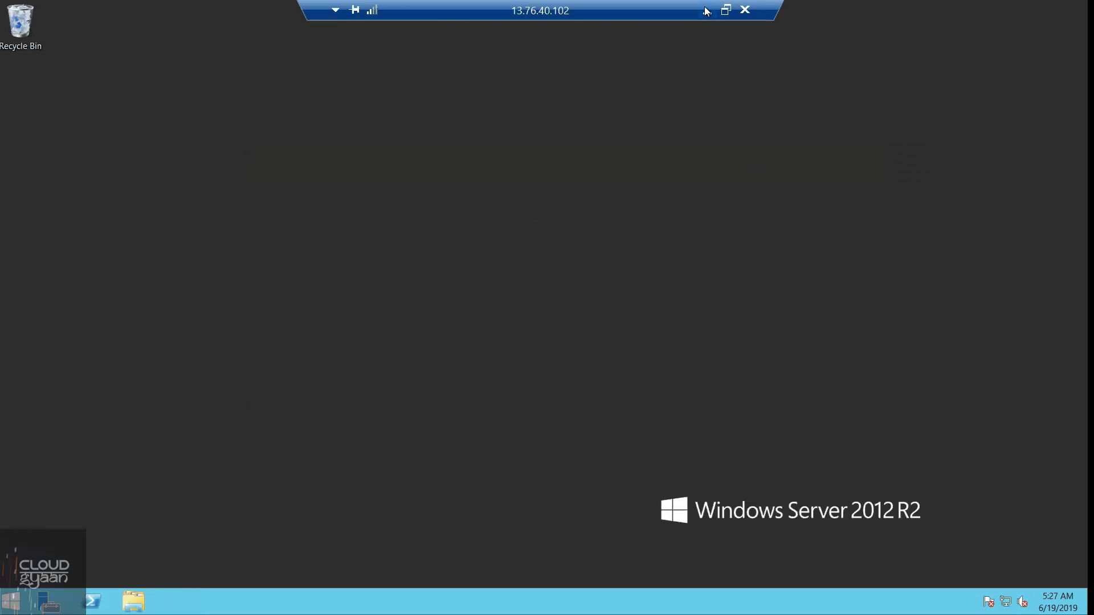
click(707, 11)
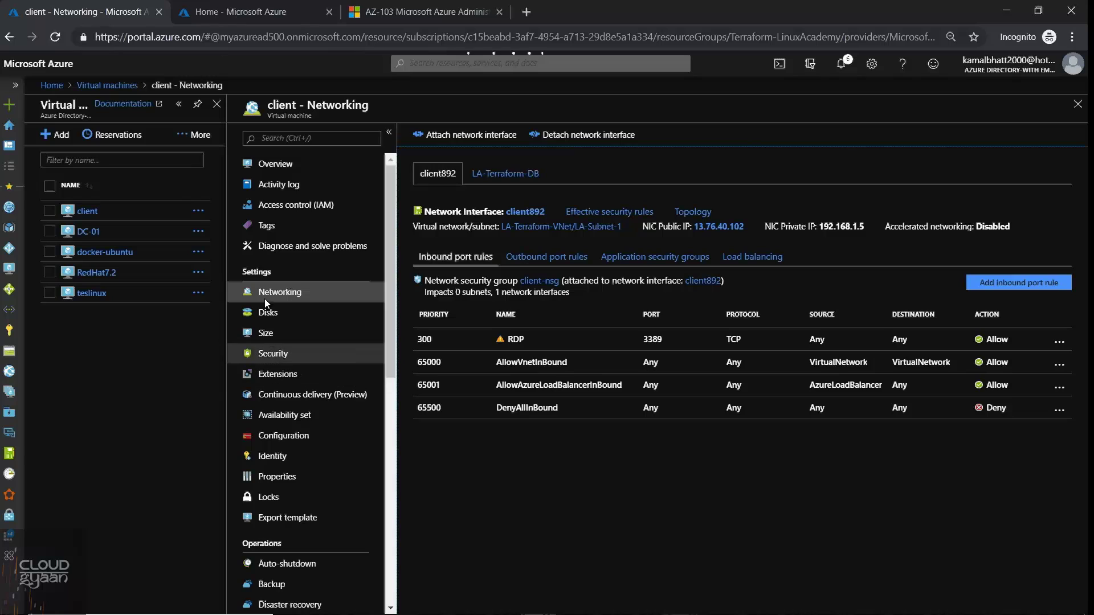
click(273, 373)
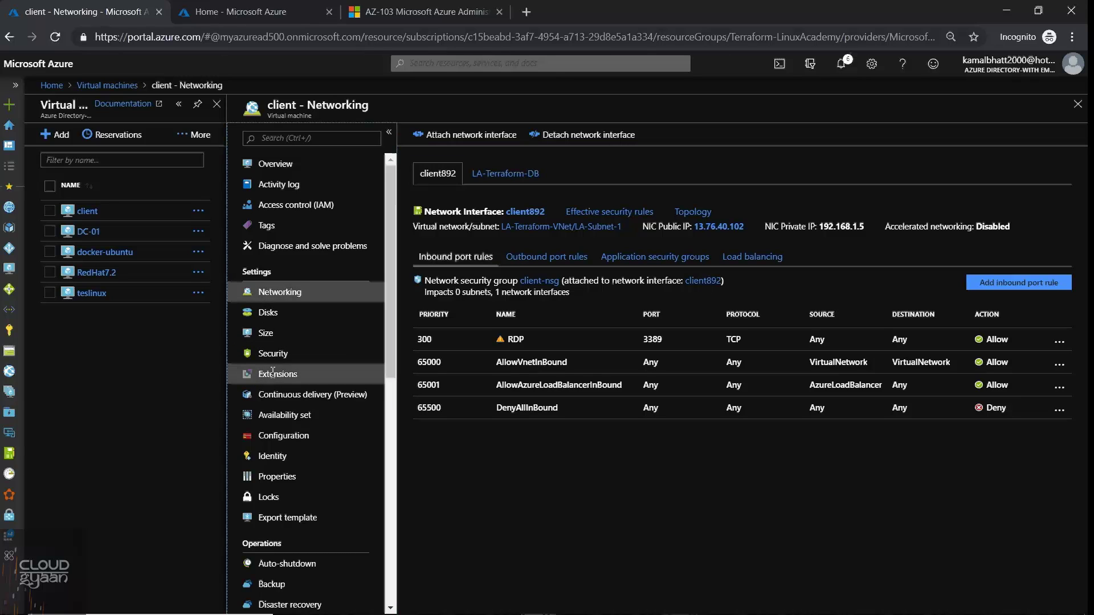
- Switch to the AZ-103 exam page and highlight the Manage Azure VM skill on automating configuration management with PowerShell DSC and custom script extensions
click(394, 5)
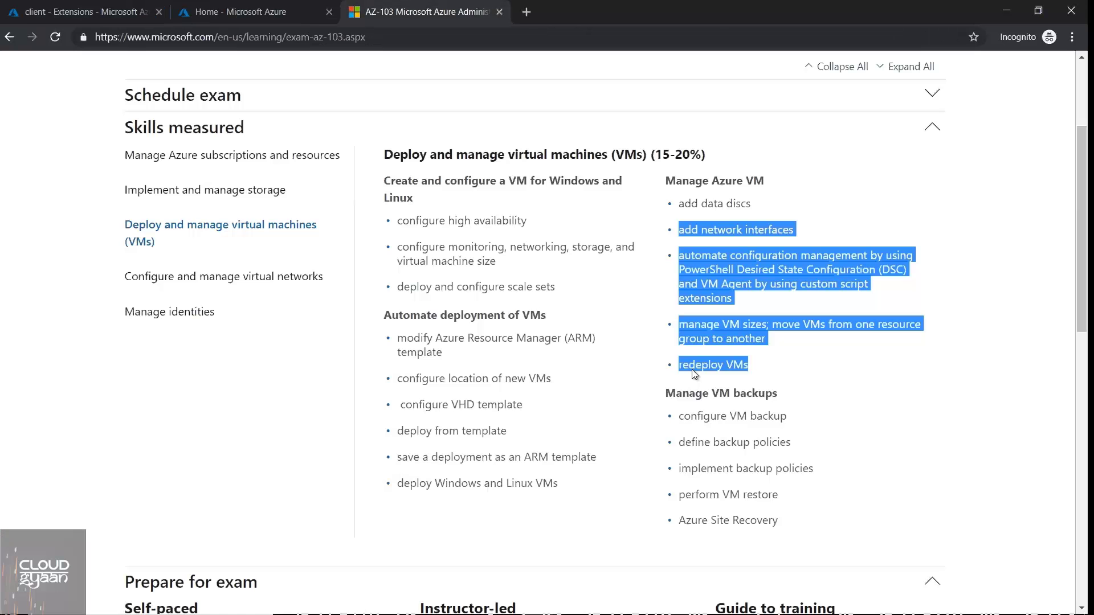
click(679, 263)
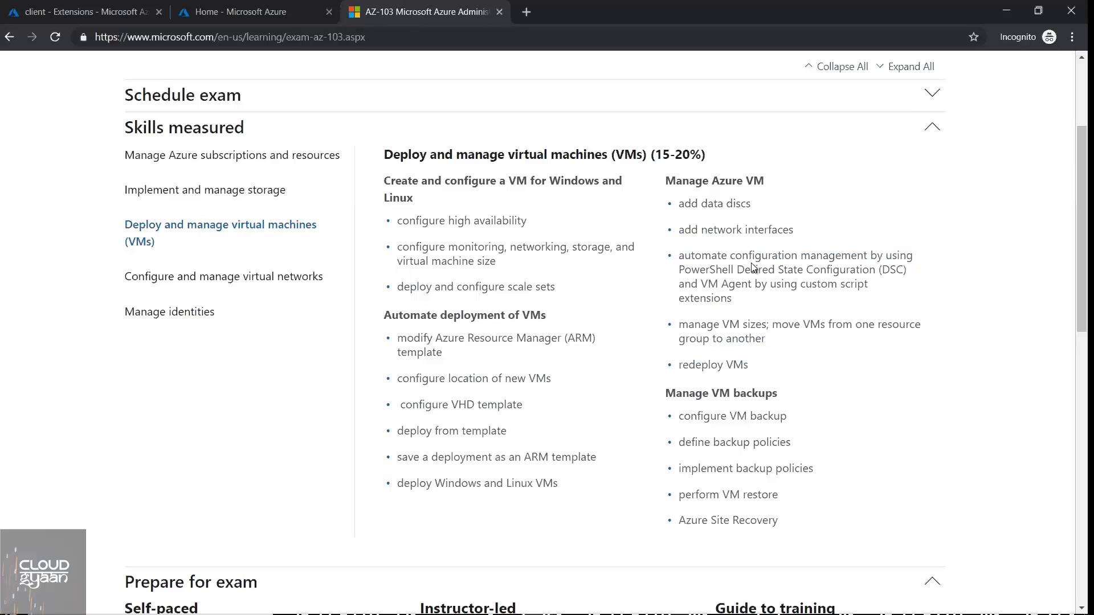
drag(678, 255, 743, 296)
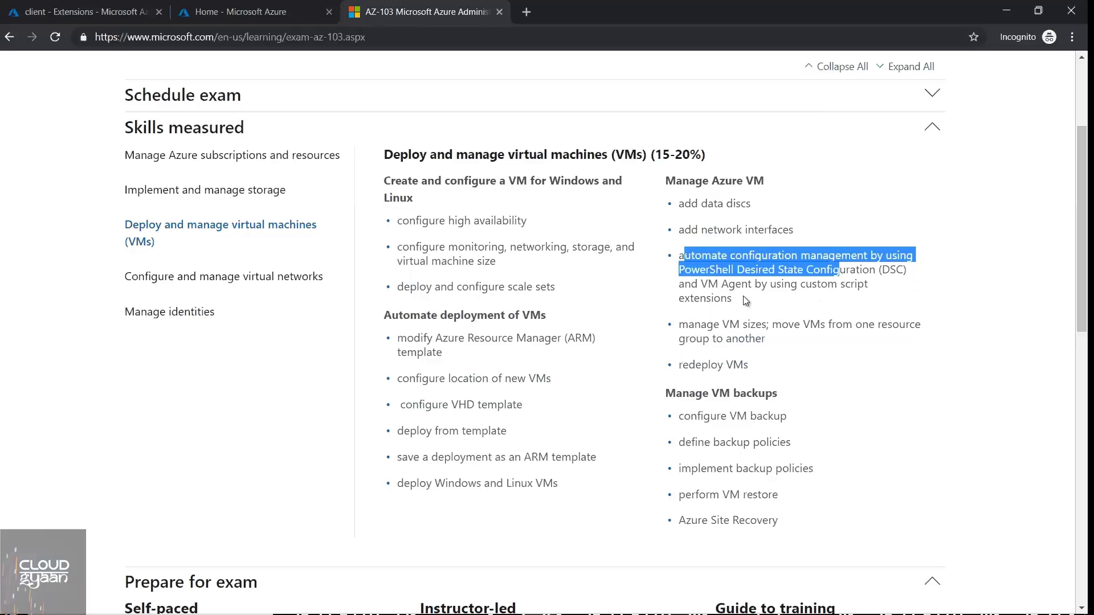
- Highlight the custom script wording in the exam skill and return to the client VM's Extensions page in the Azure portal
click(816, 285)
double_click(854, 284)
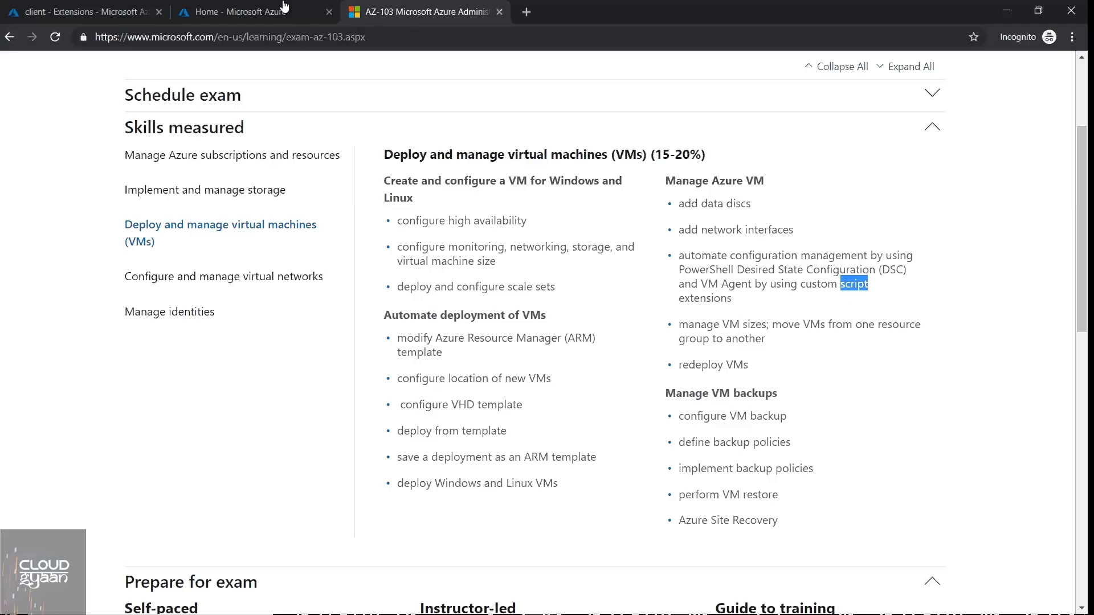
click(251, 11)
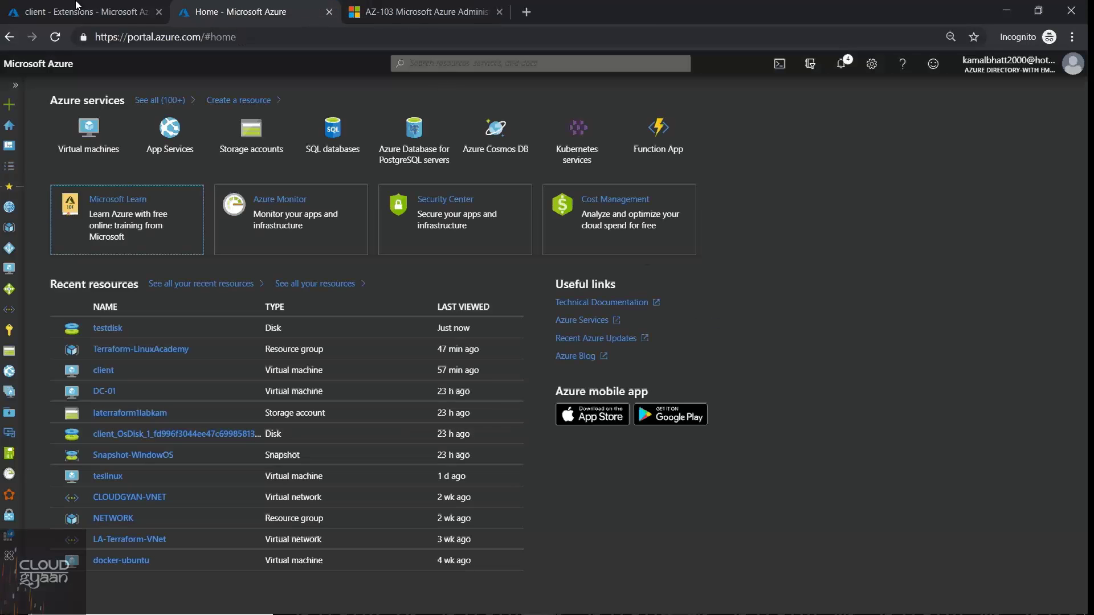
key(ctrl+shift+Tab)
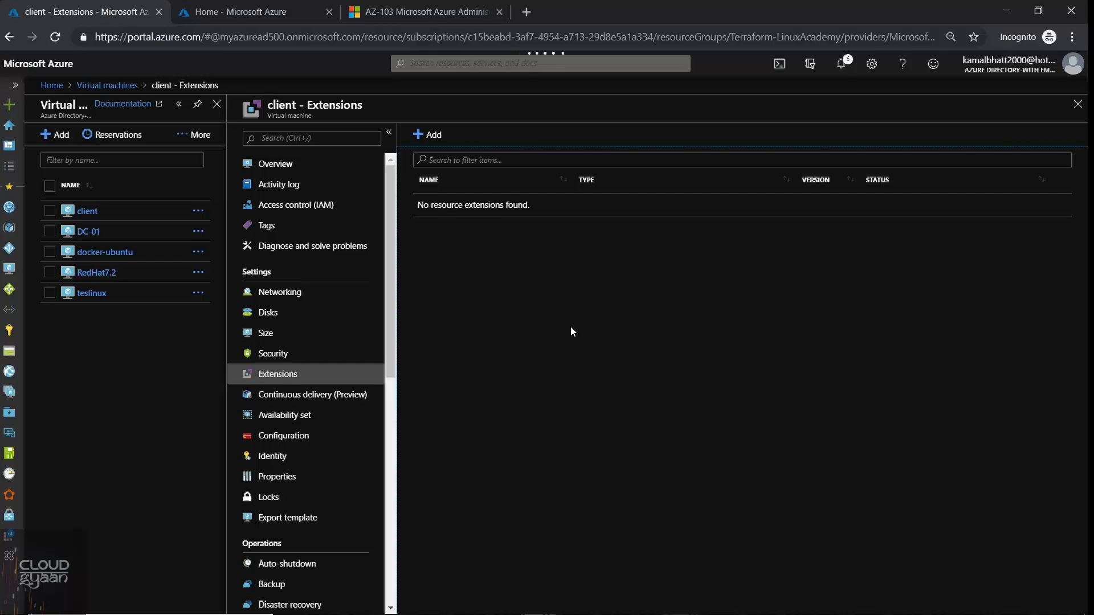
- Install the Microsoft Antimalware extension on the client VM with its default configuration settings
click(426, 135)
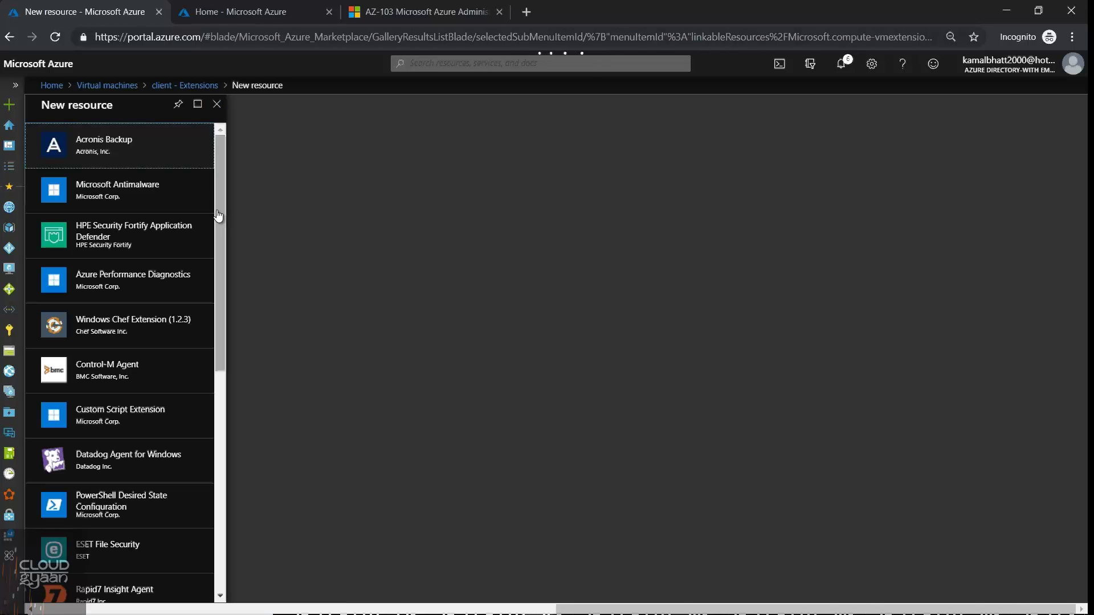
scroll(188, 284, down, 2)
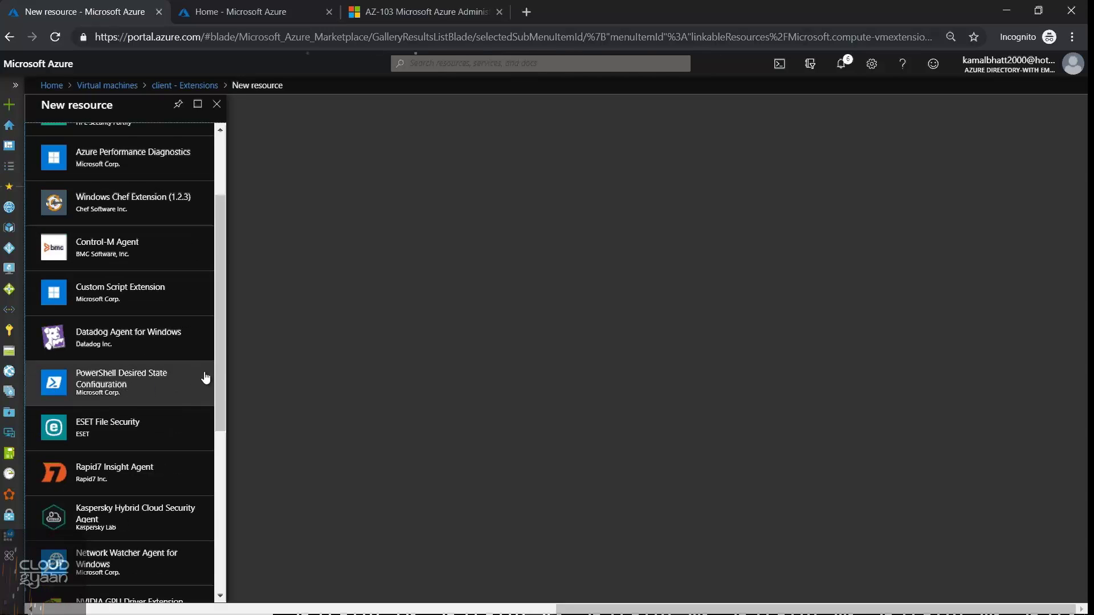
scroll(125, 364, down, 2)
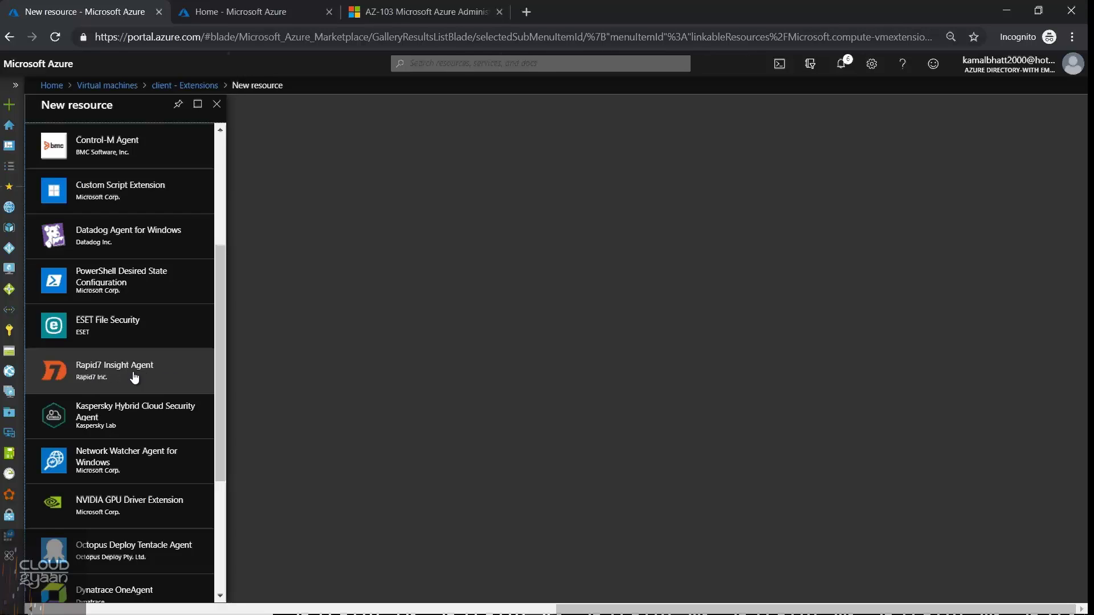
scroll(151, 377, down, 2)
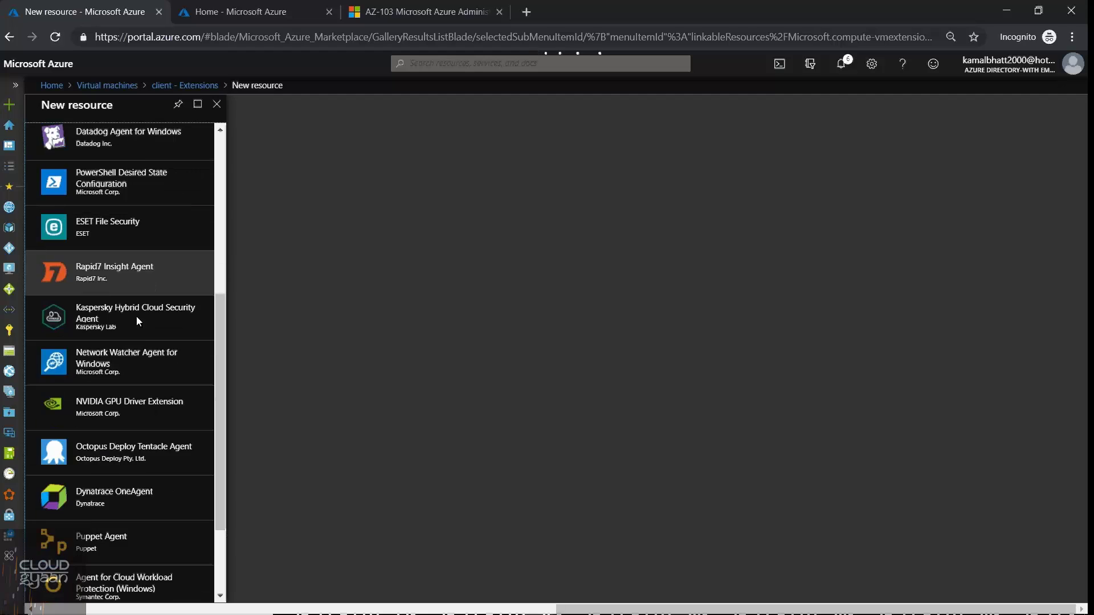
scroll(121, 284, up, 6)
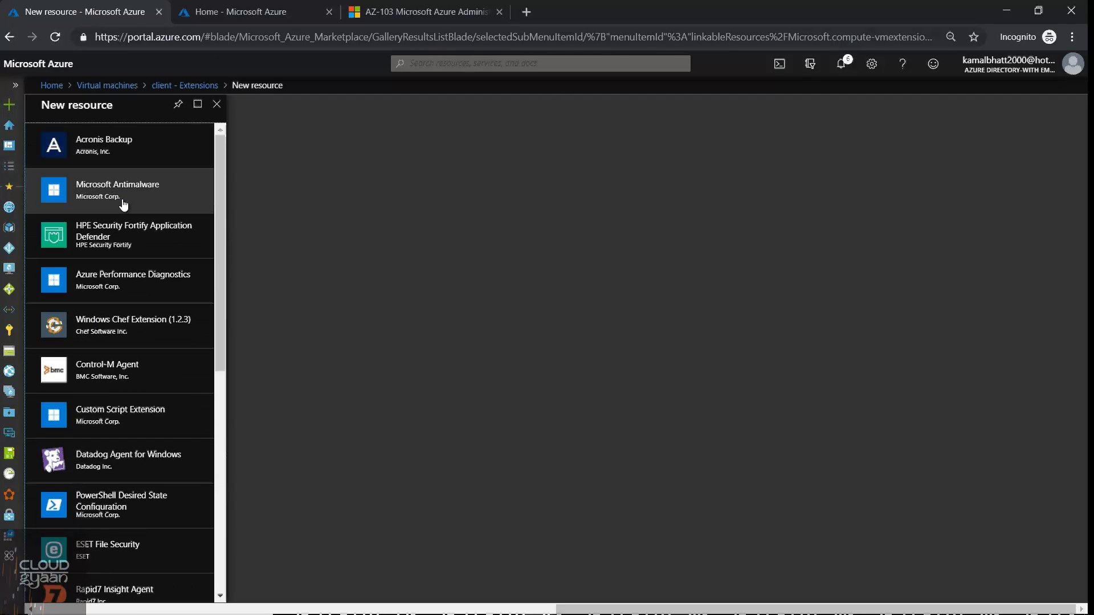
click(124, 207)
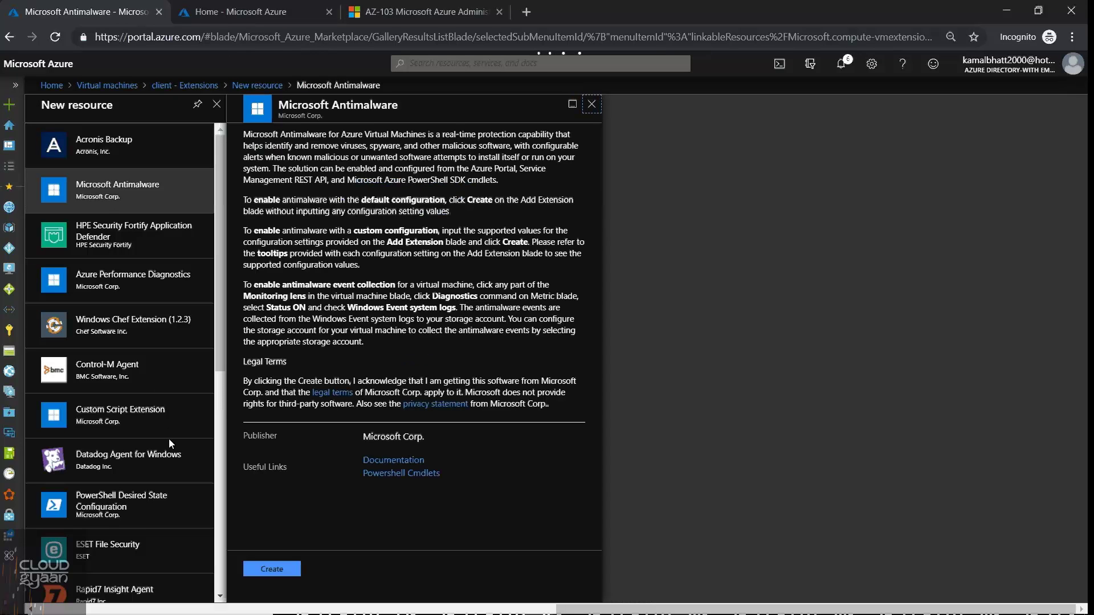
click(279, 570)
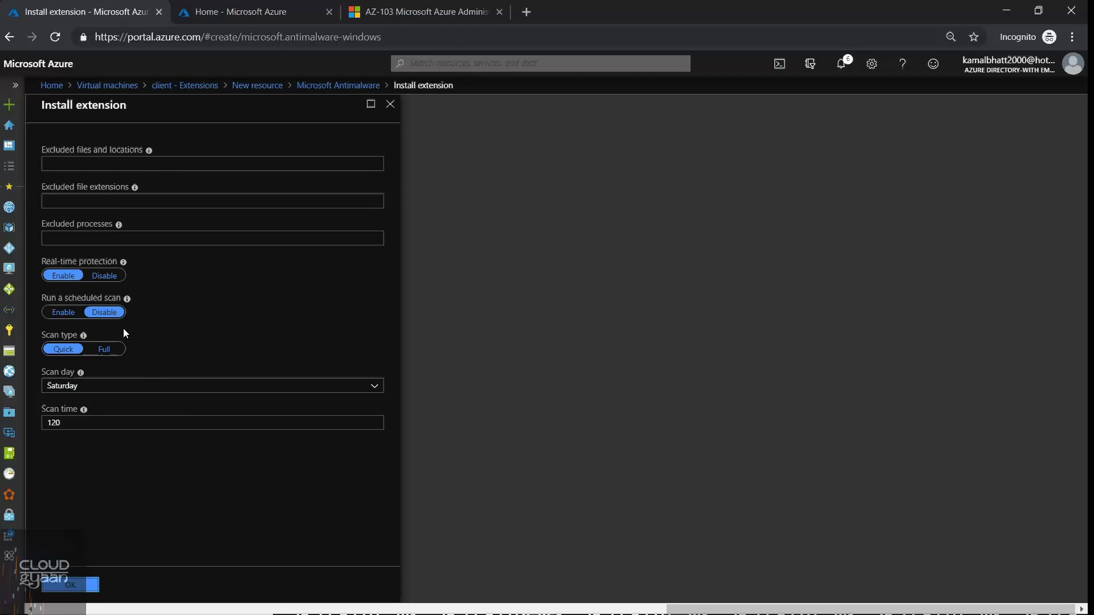
click(86, 588)
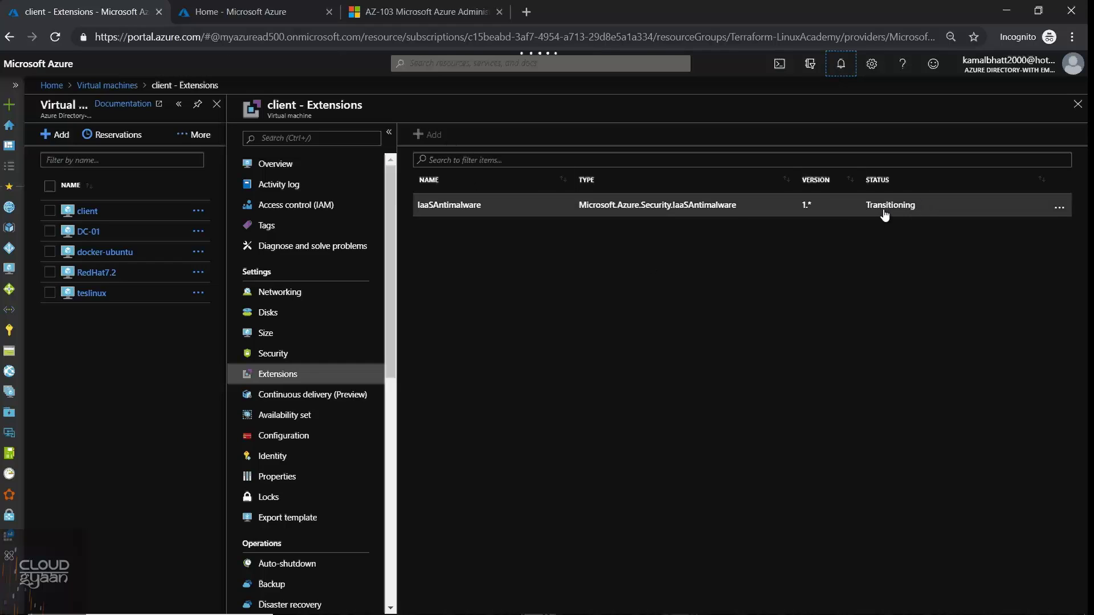
- View the available actions for the IaaSAntimalware extension without applying any, and reload the client VM's extension list
click(1060, 207)
click(744, 274)
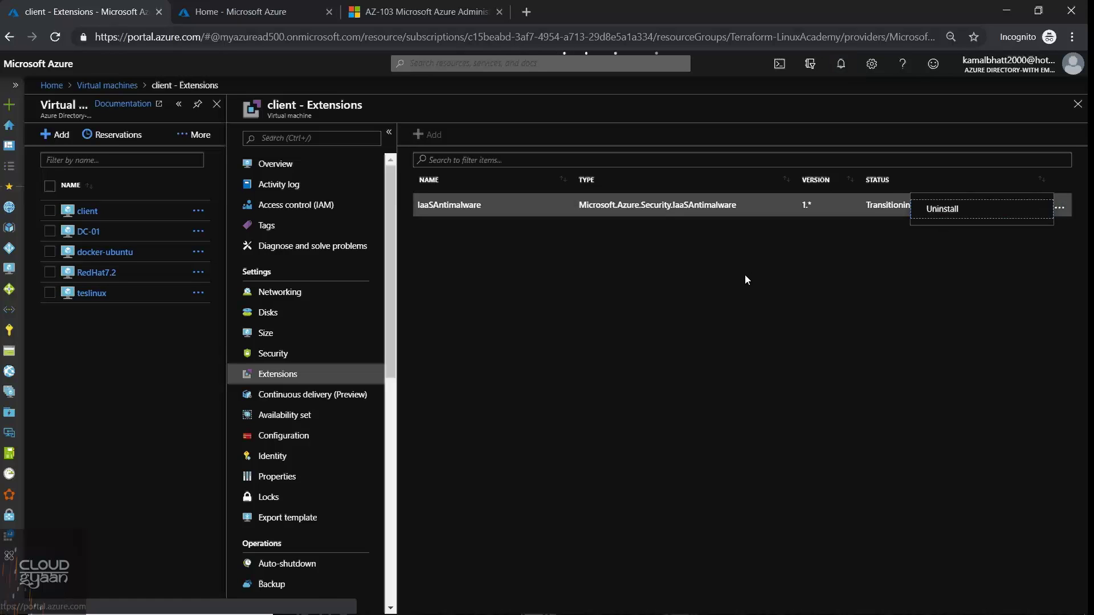
click(319, 375)
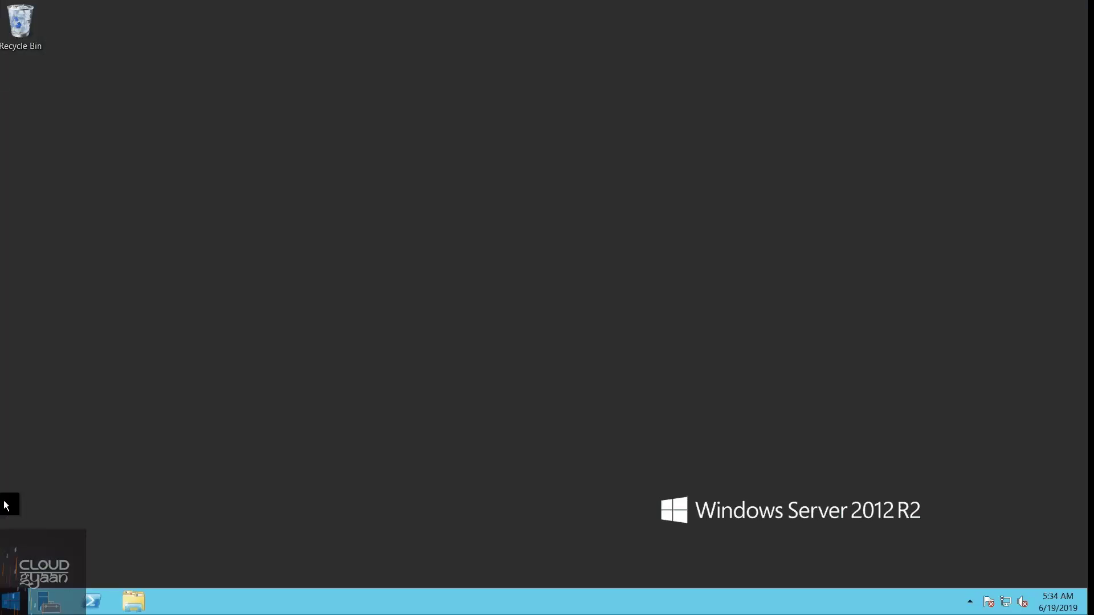
- In the remote session, check Programs and Features for System Center Endpoint Protection with the window widened, and return to the portal
key(super+x)
click(80, 374)
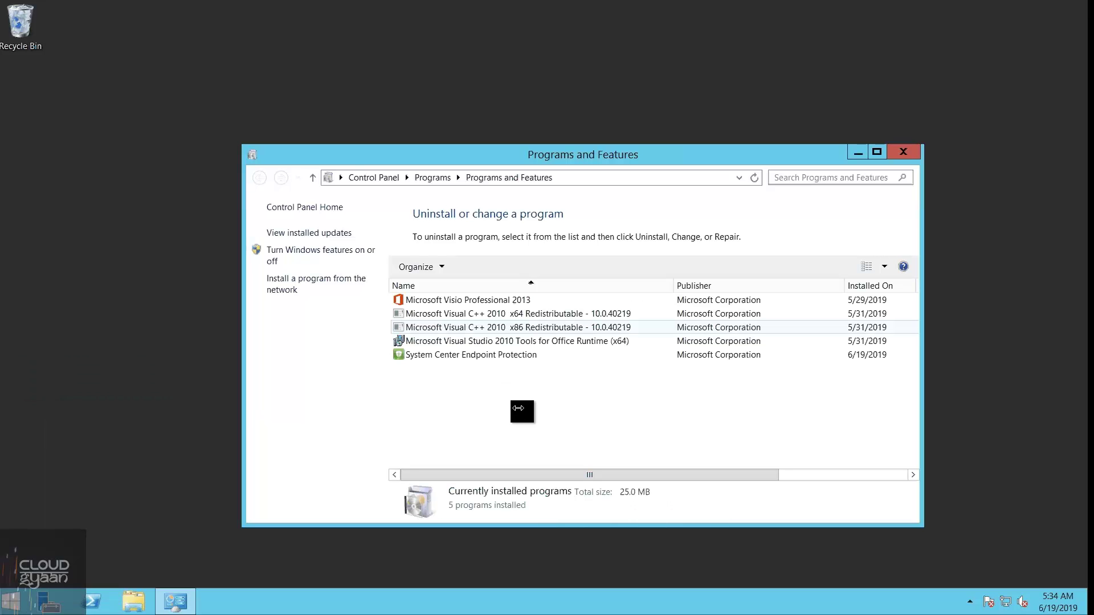
click(433, 358)
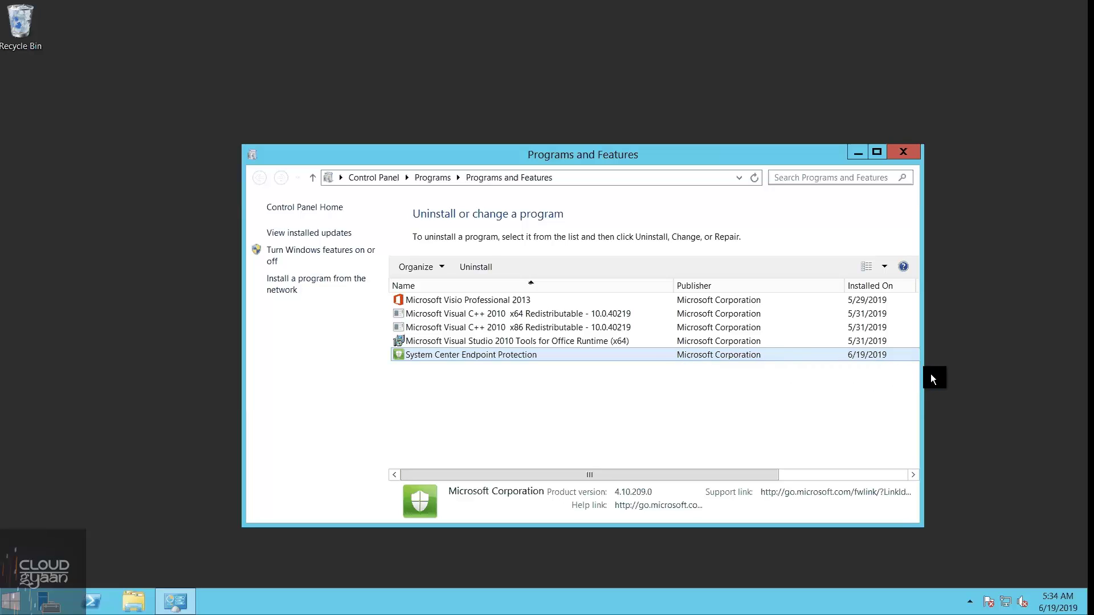
drag(930, 375, 1084, 376)
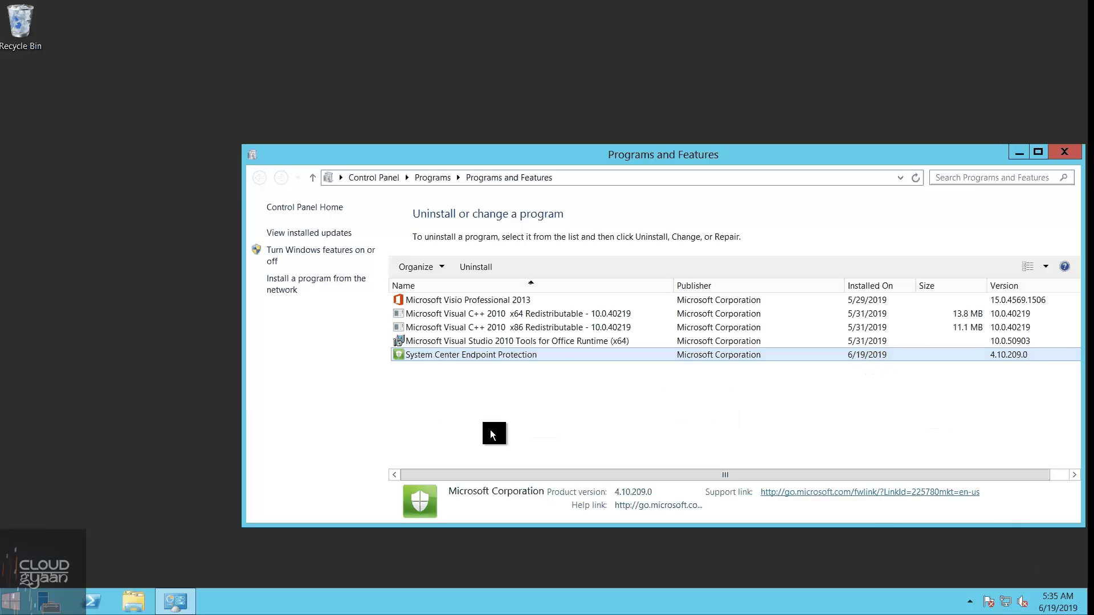
click(443, 402)
click(494, 353)
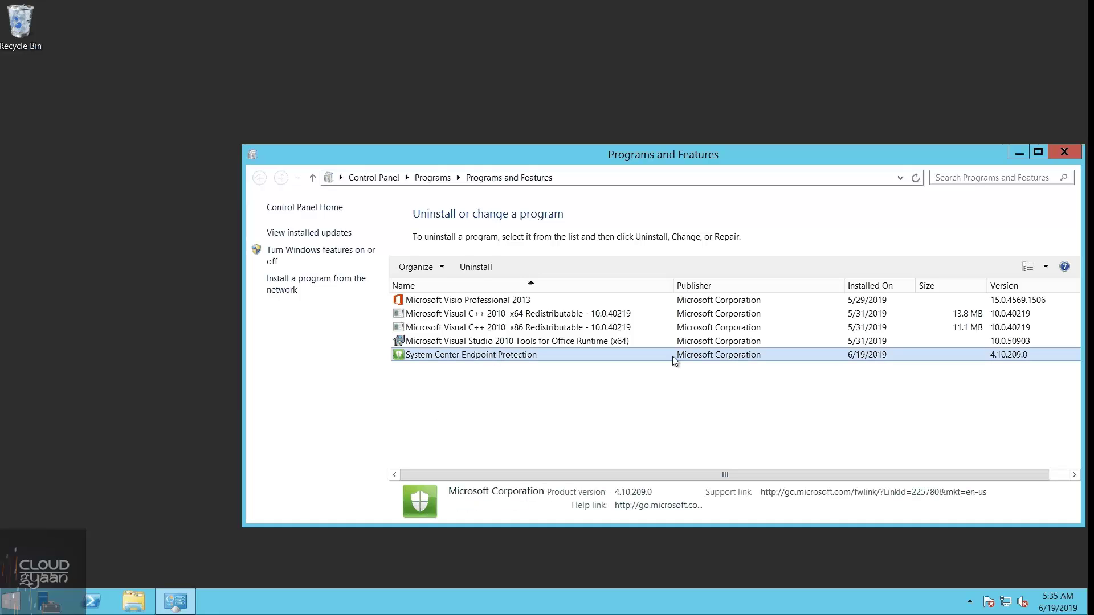
click(773, 402)
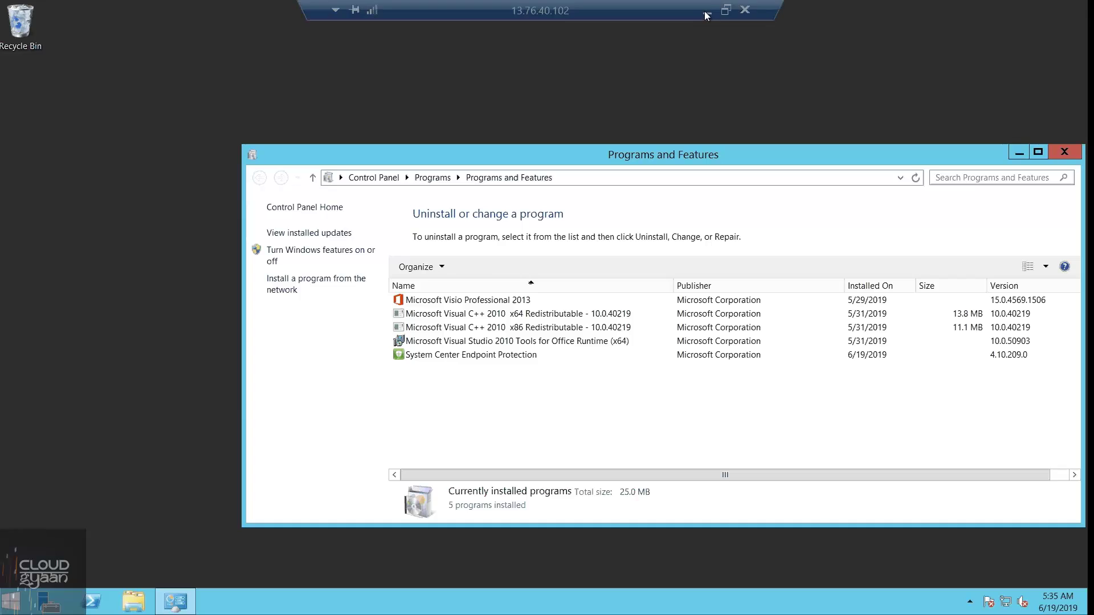
click(709, 13)
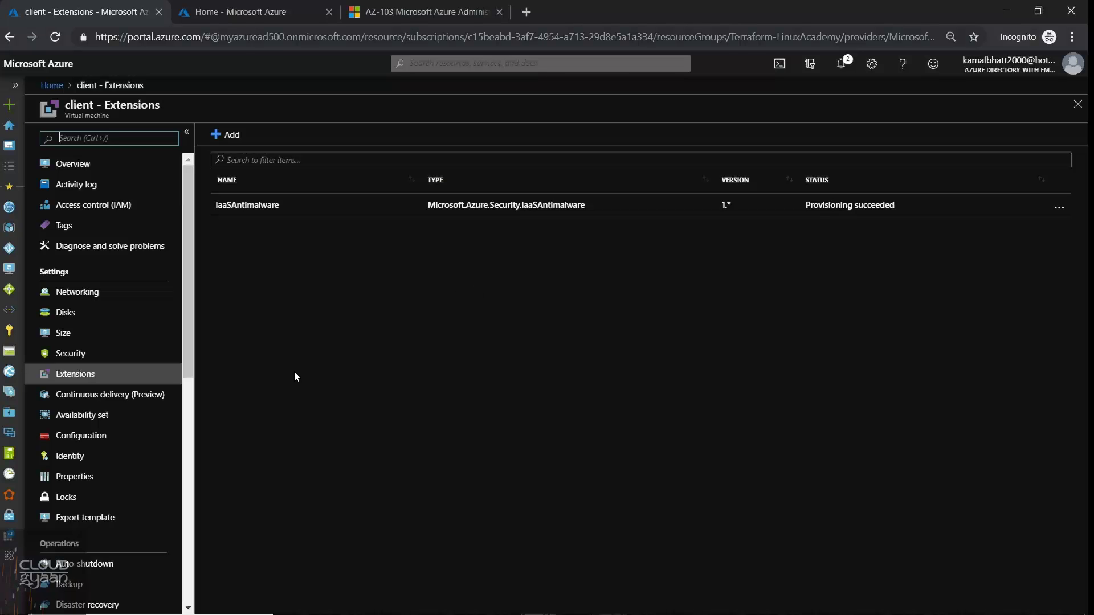
- Review the PowerShell Desired State Configuration extension's description and install form, and return to the extension gallery without installing it
click(234, 140)
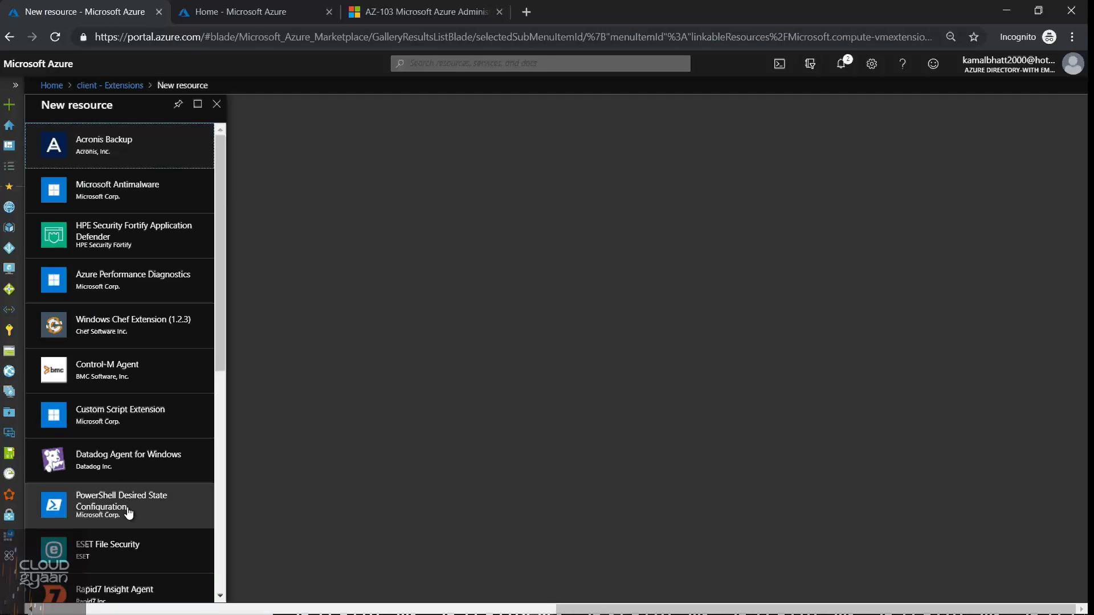
click(128, 512)
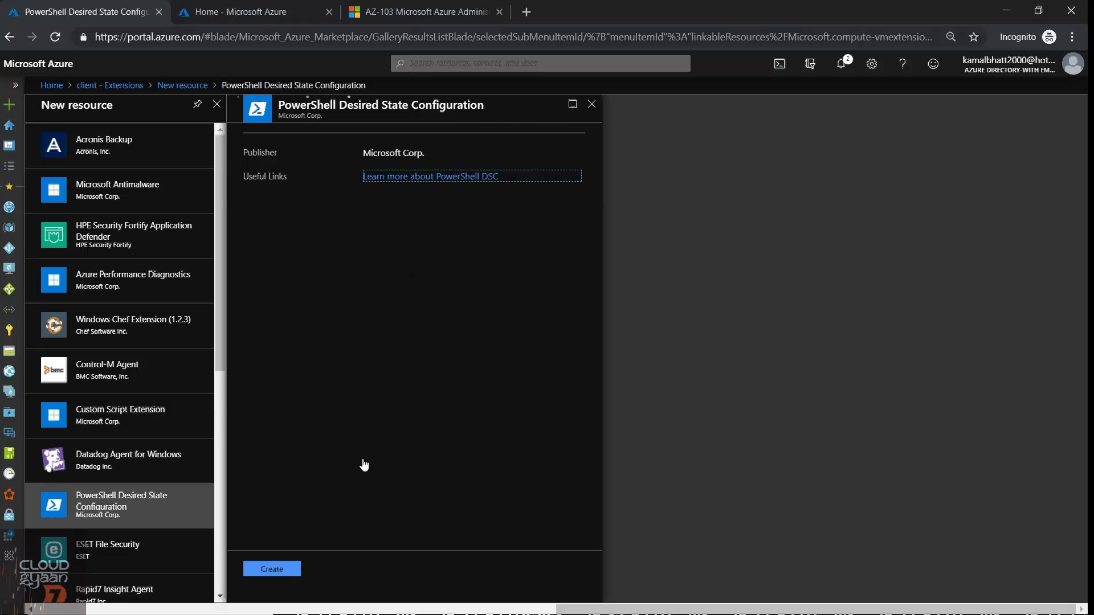
click(279, 568)
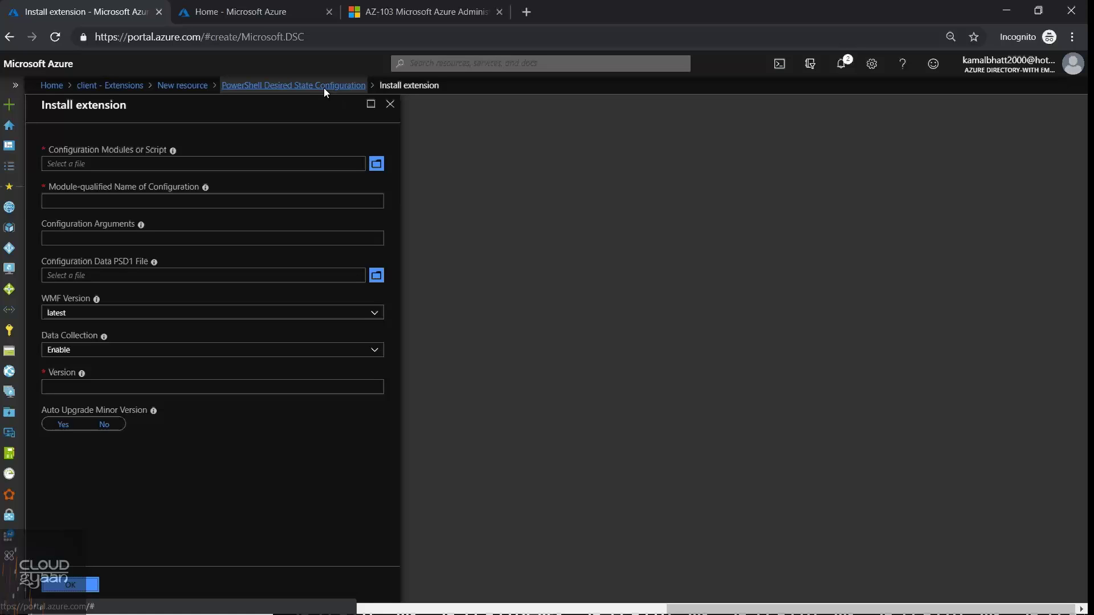
click(324, 87)
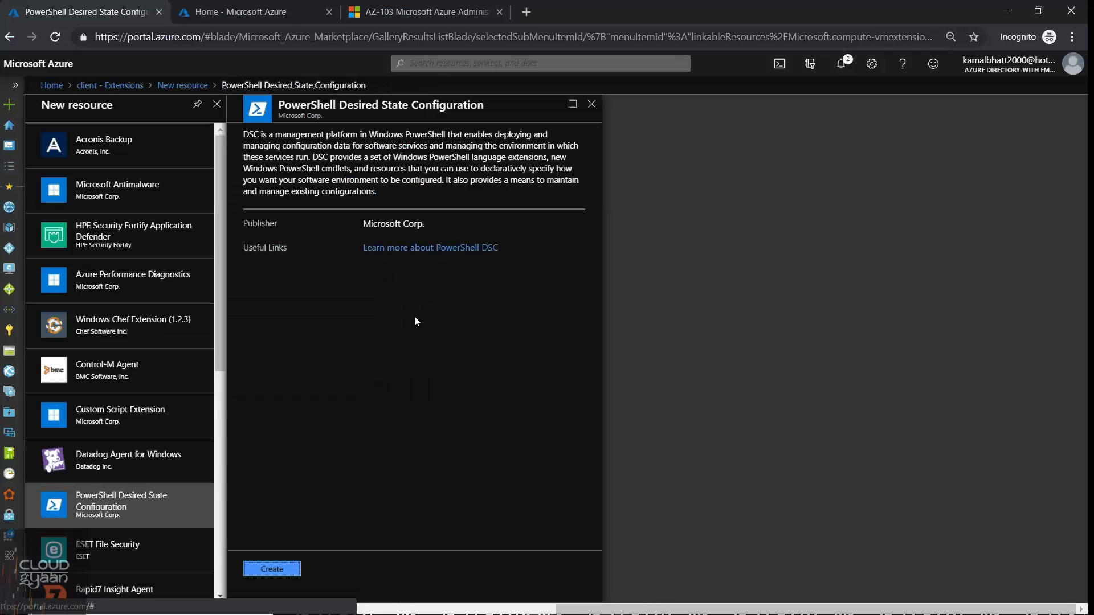
click(589, 110)
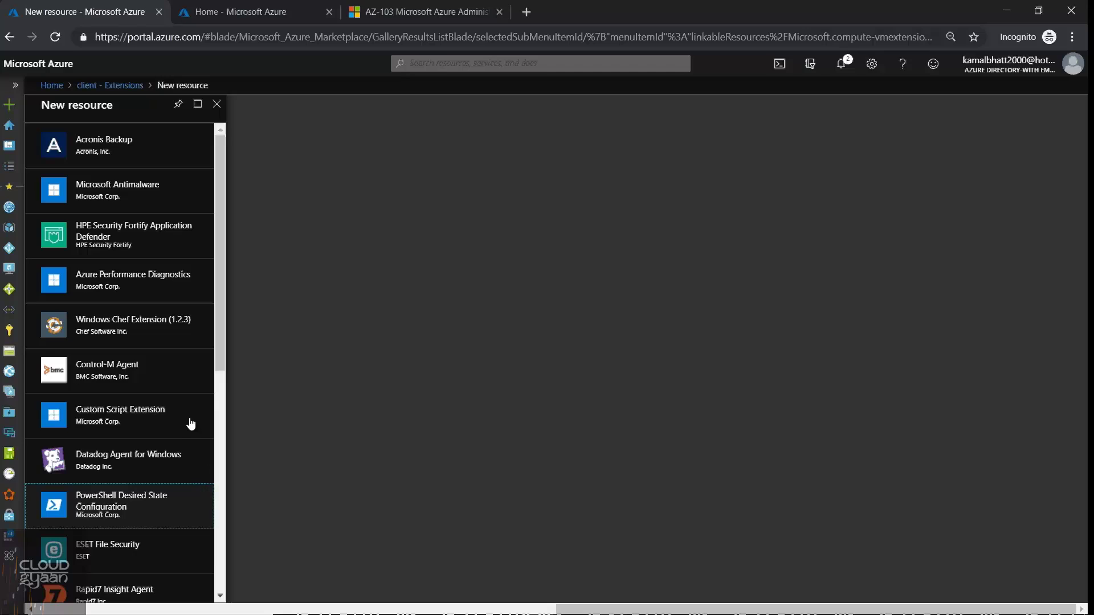
- Open the install form of the Custom Script Extension for the client VM
click(128, 422)
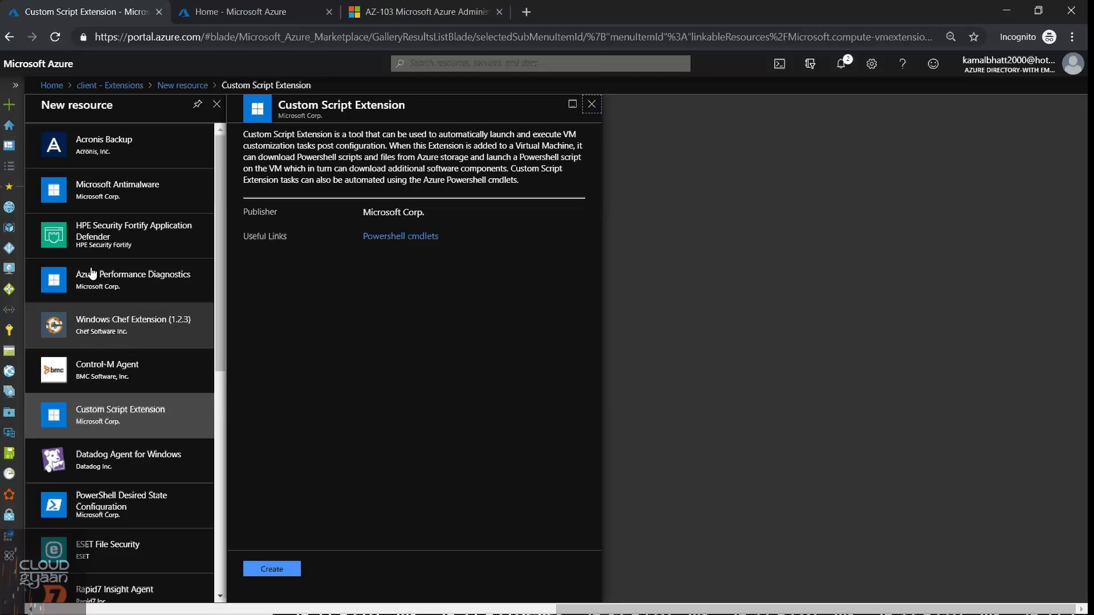
click(319, 432)
click(271, 570)
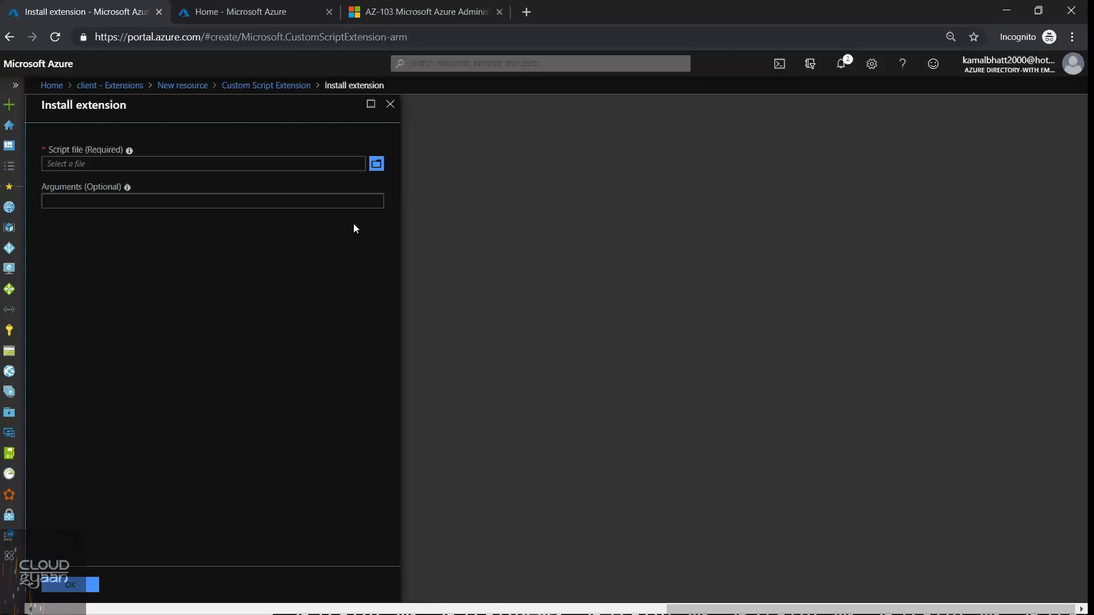
- Upload get-process.ps1 from the test-script folder on the Desktop as the extension's required script file
click(376, 165)
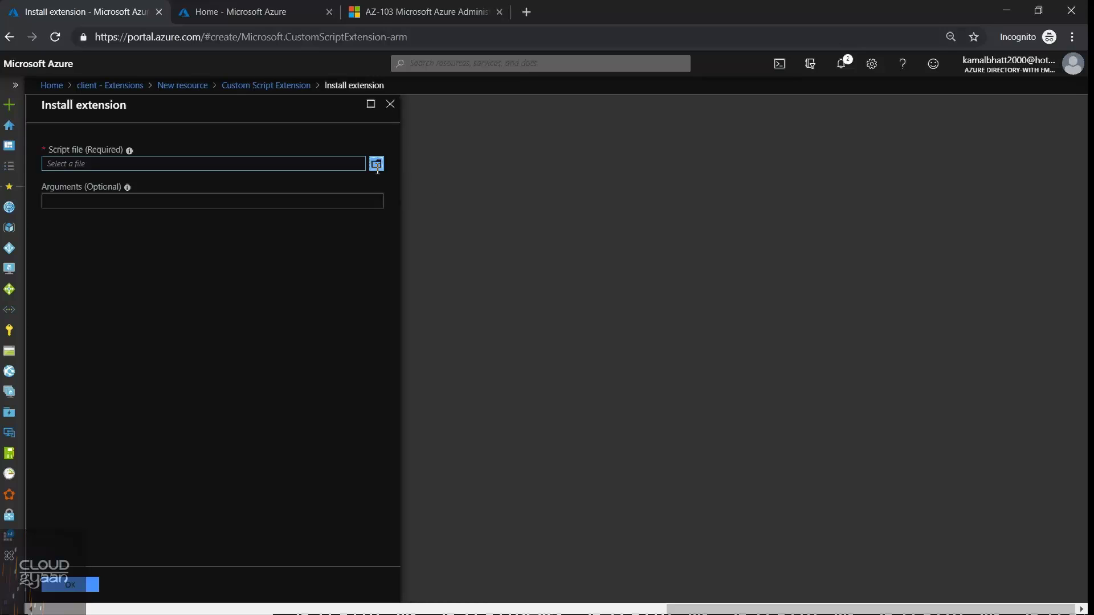
click(181, 101)
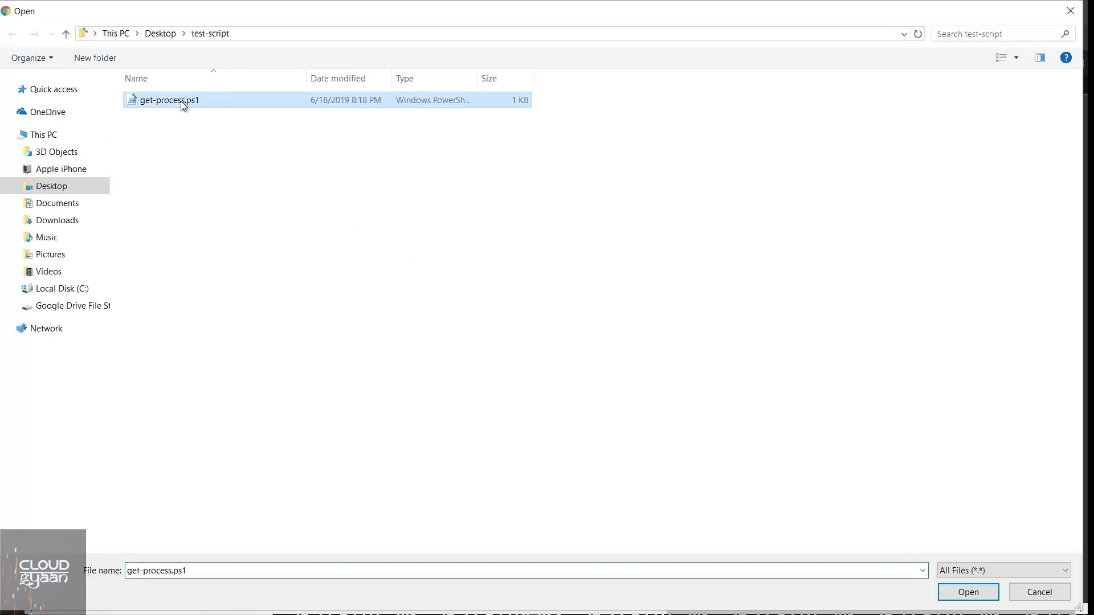
right_click(180, 101)
click(169, 114)
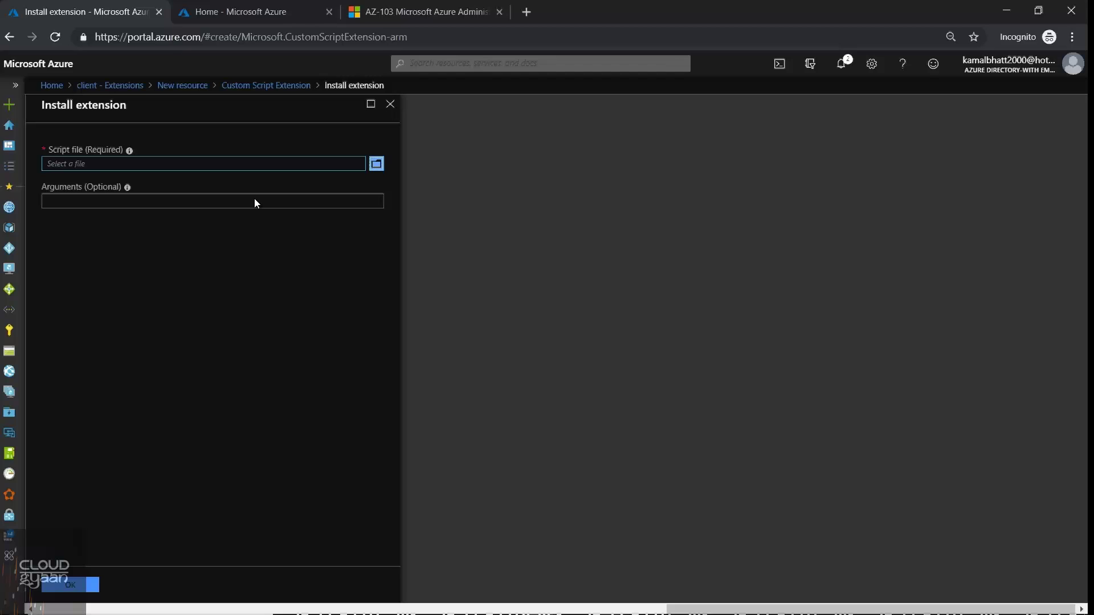
click(376, 164)
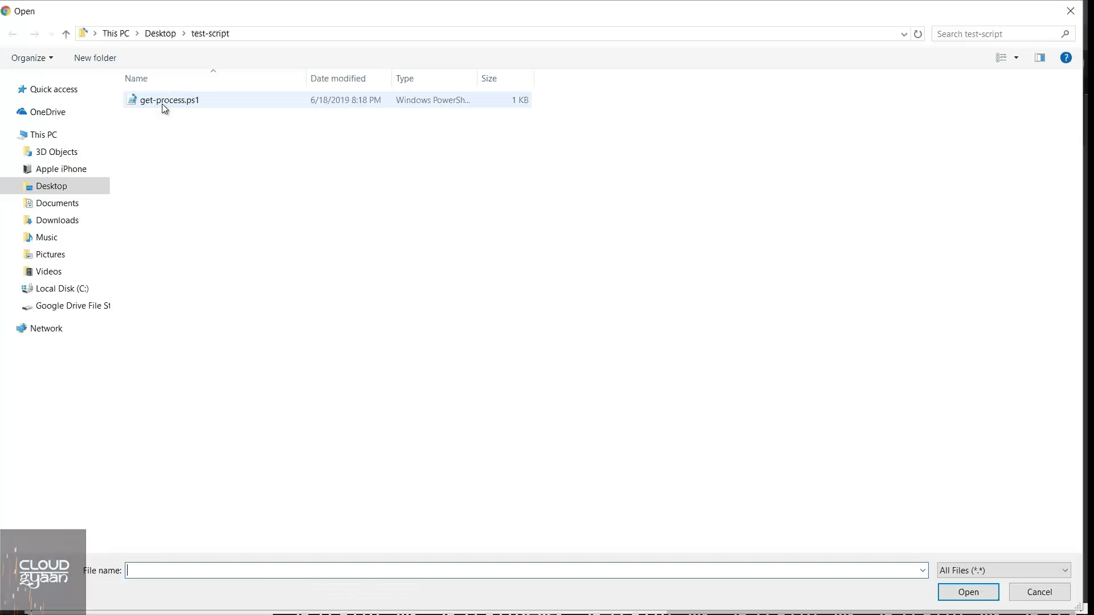
double_click(164, 103)
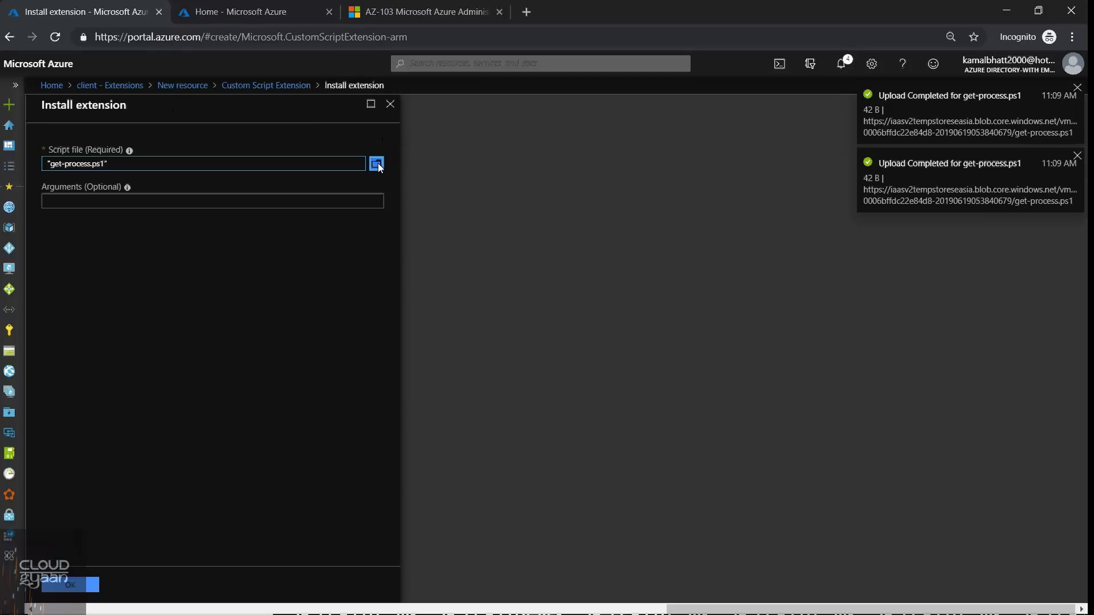
- Open get-process.ps1 from the script file picker in Notepad and review its command line
click(377, 166)
click(146, 103)
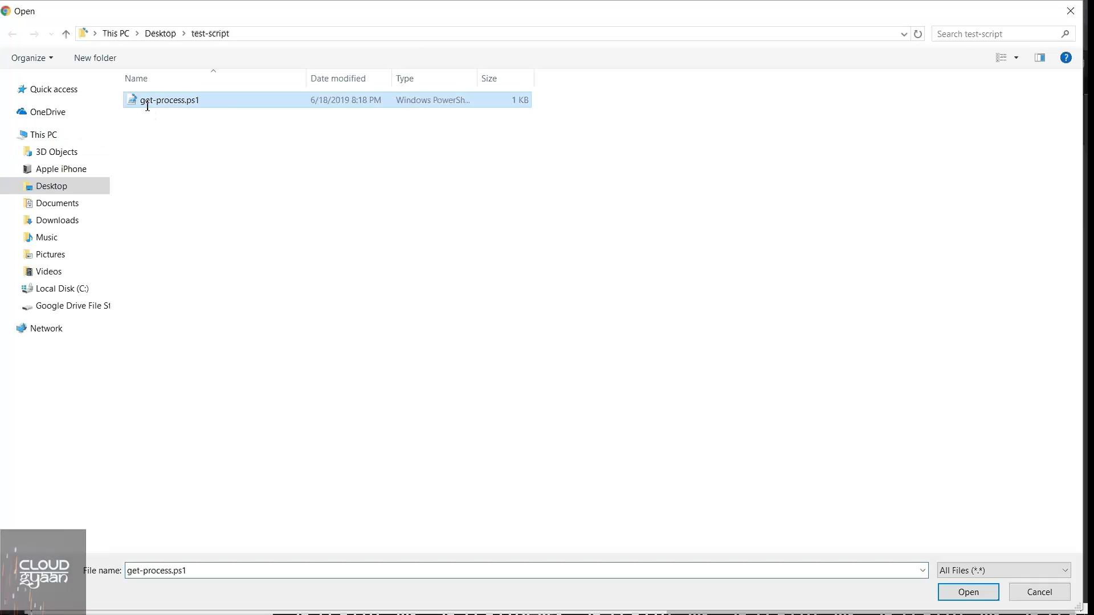
right_click(147, 105)
click(342, 217)
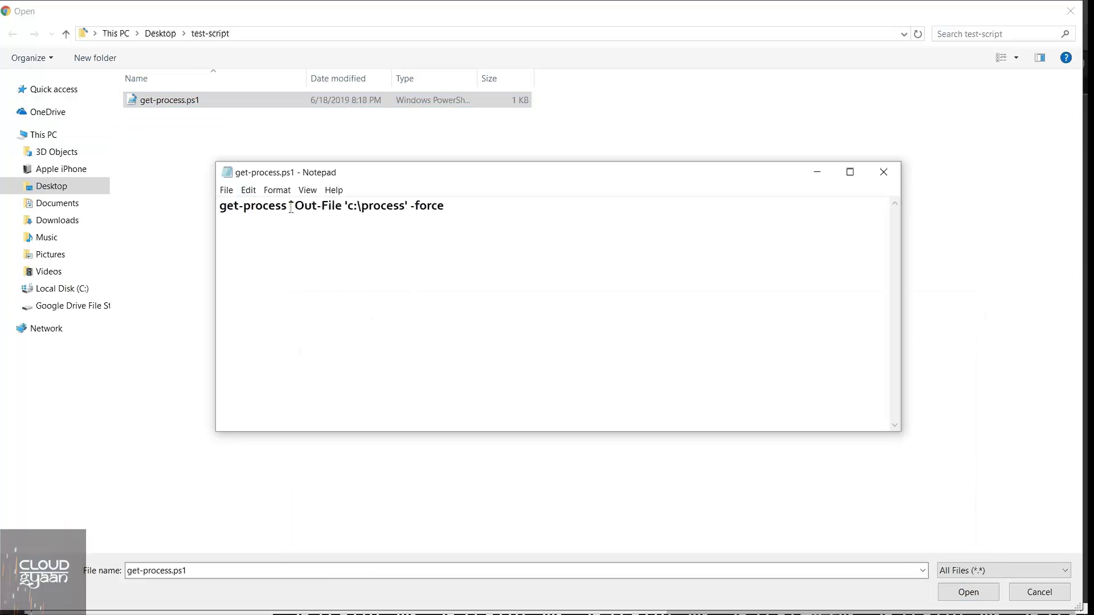
drag(217, 212, 455, 206)
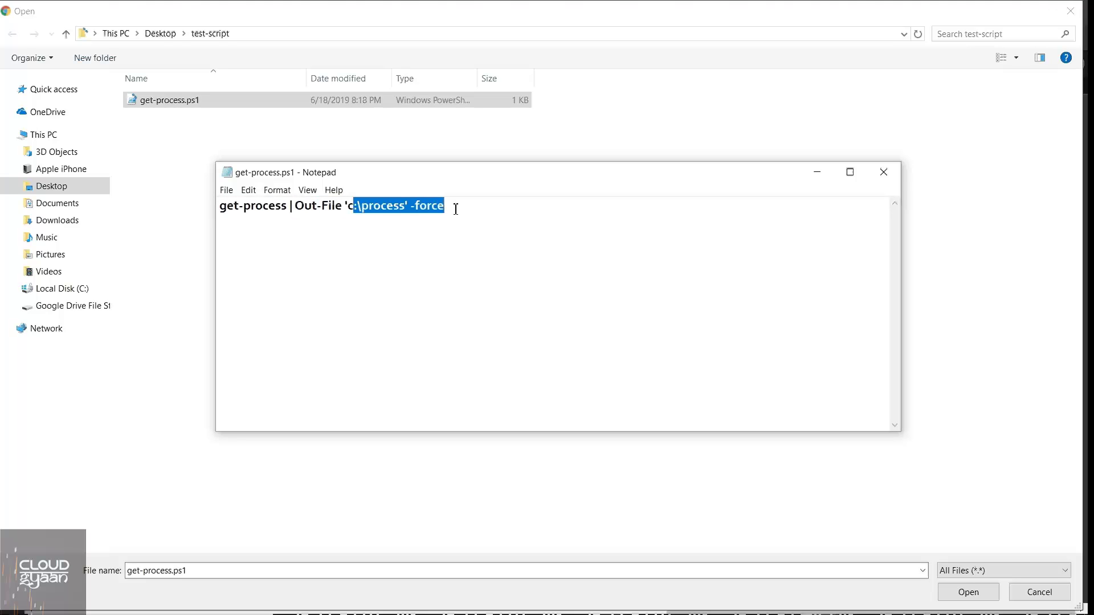
click(454, 206)
- Change the script's output path to 'c:\process.txt', save it, and upload get-process.ps1 again as the extension's script file
click(406, 207)
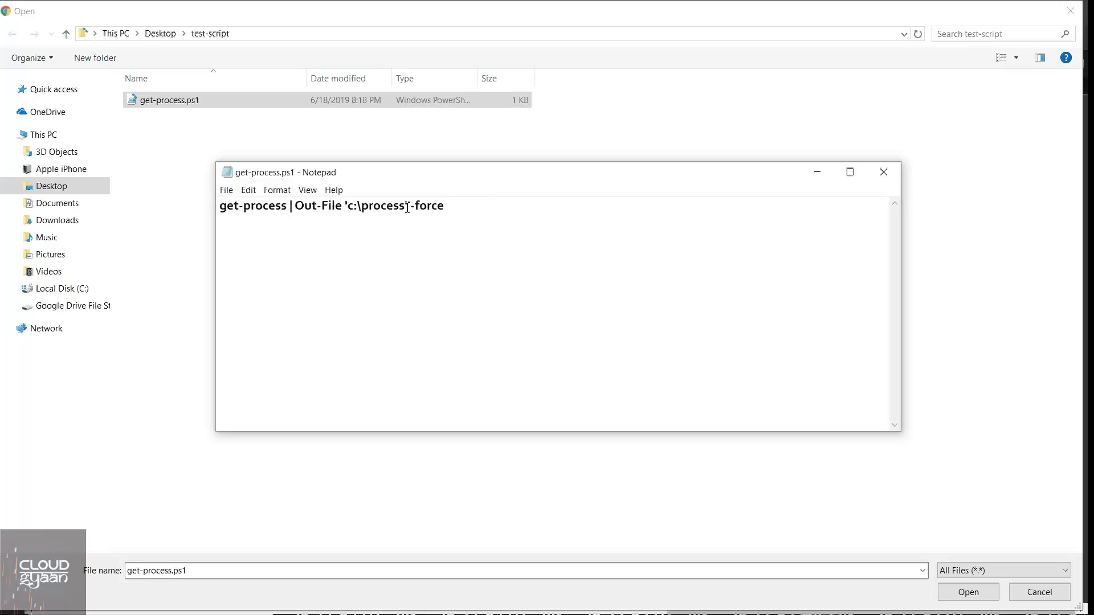
text(.txt)
click(497, 214)
drag(466, 207, 235, 207)
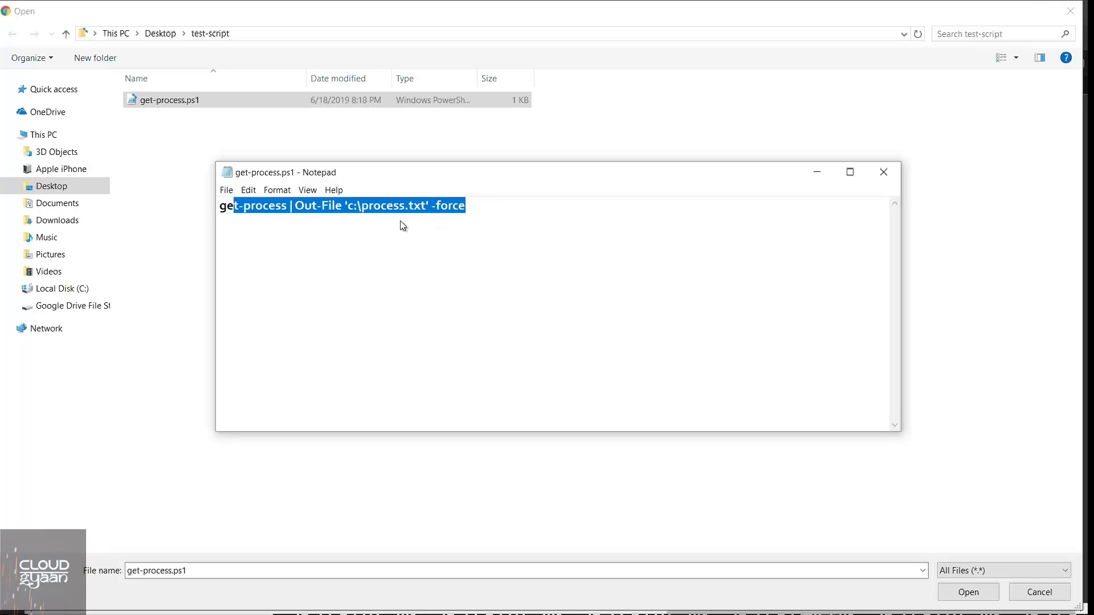
click(226, 191)
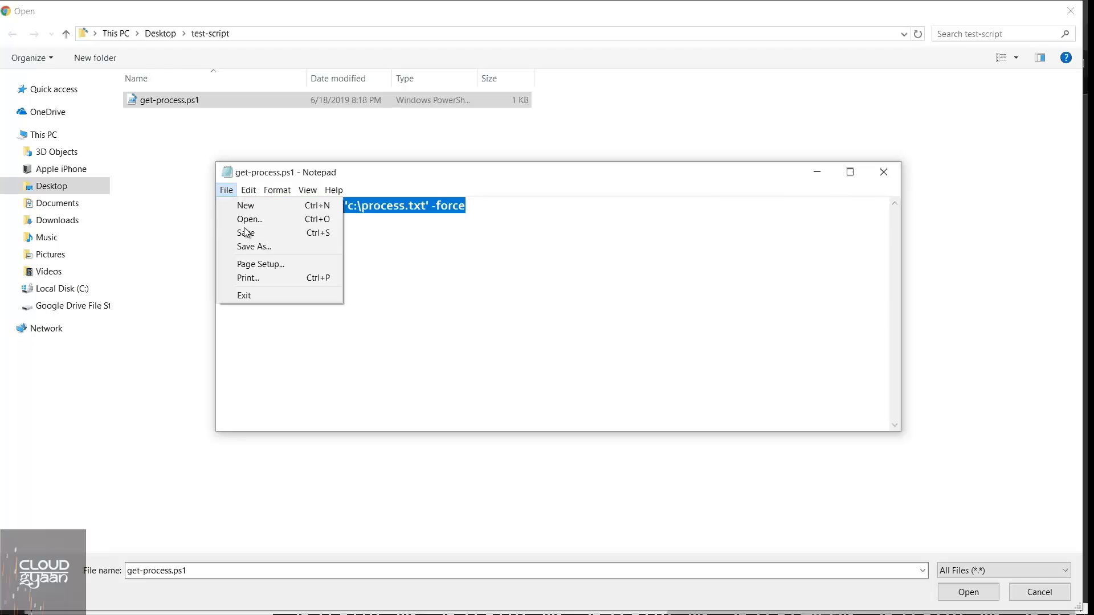
click(246, 233)
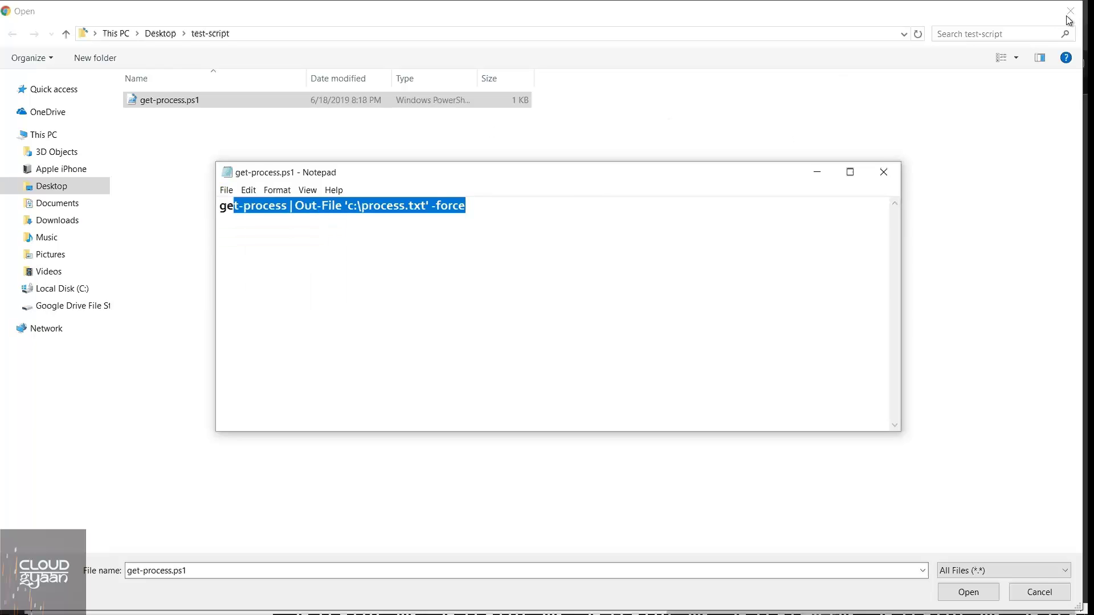
click(218, 99)
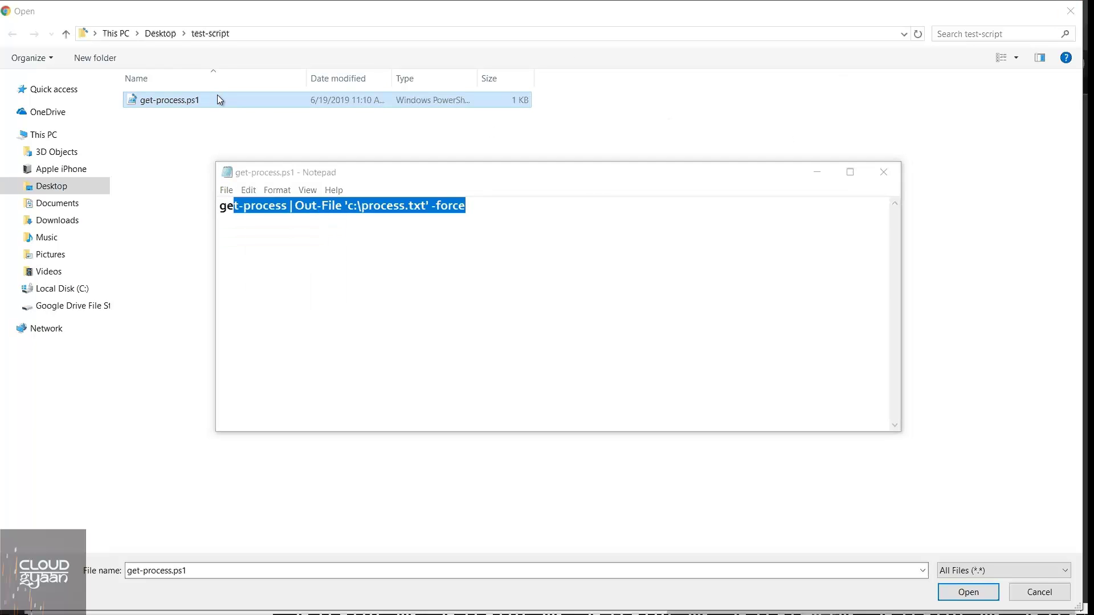
double_click(217, 97)
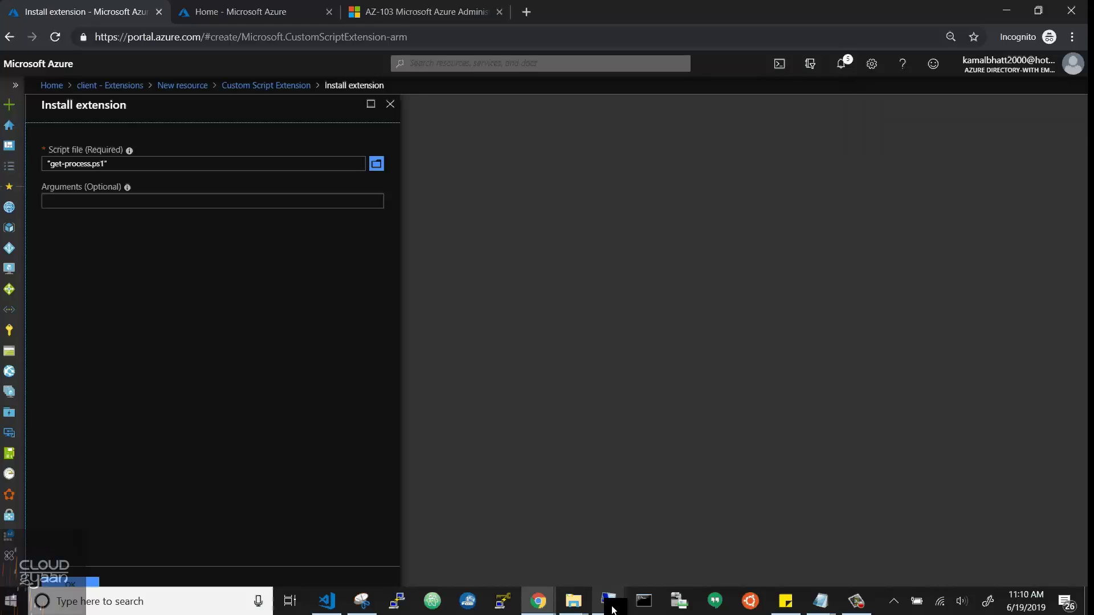
- In the remote session, check the contents of the Windows (C:) drive, and restore the session window to a smaller size
click(609, 601)
click(663, 552)
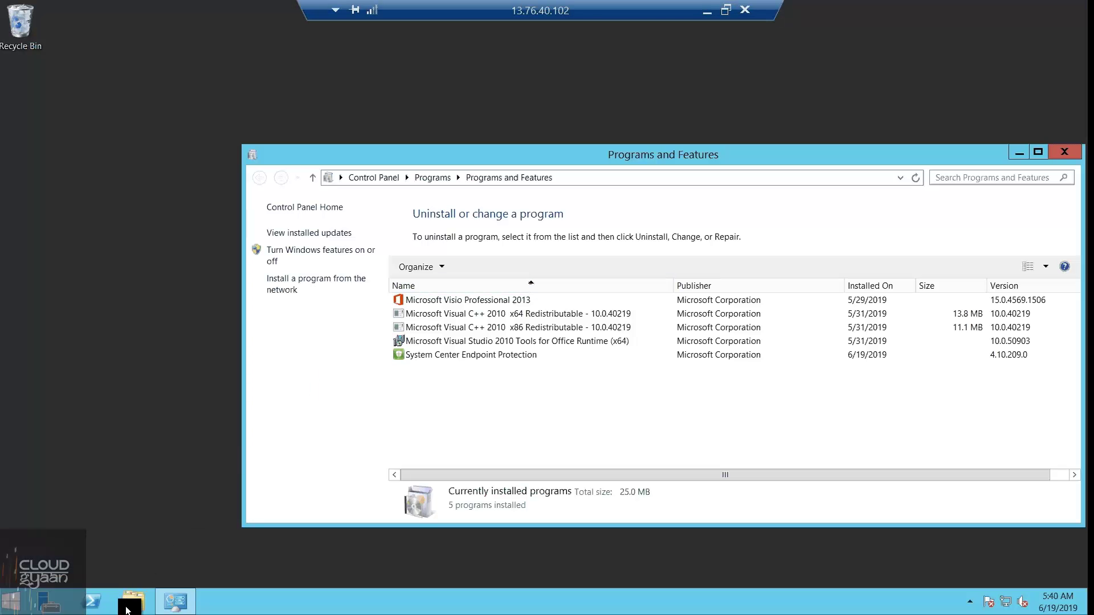
click(127, 609)
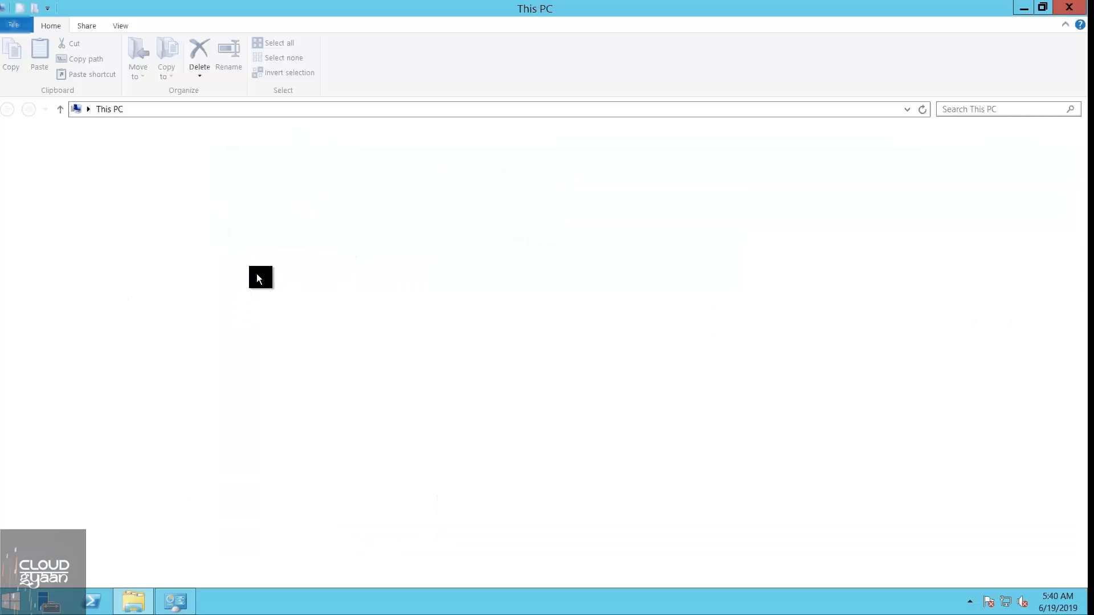
click(211, 279)
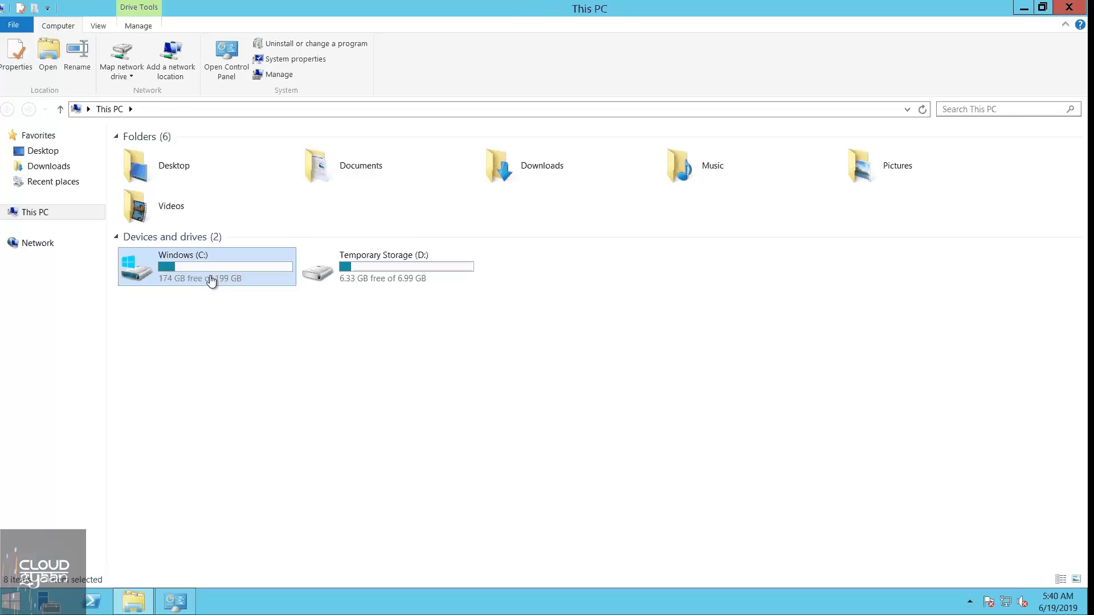
double_click(210, 280)
drag(155, 394, 341, 143)
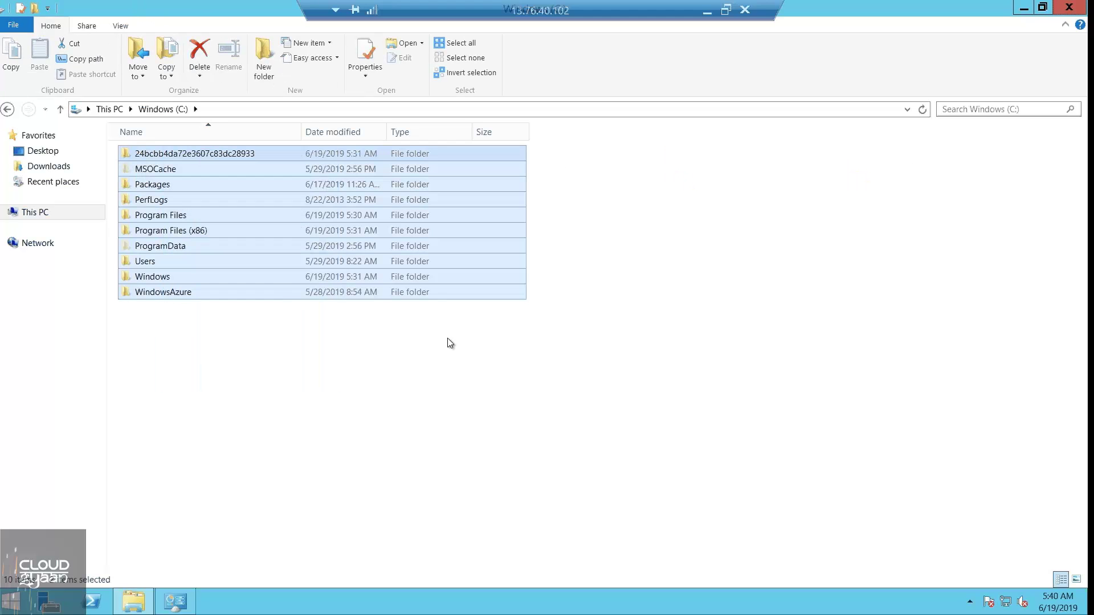
click(451, 343)
click(726, 10)
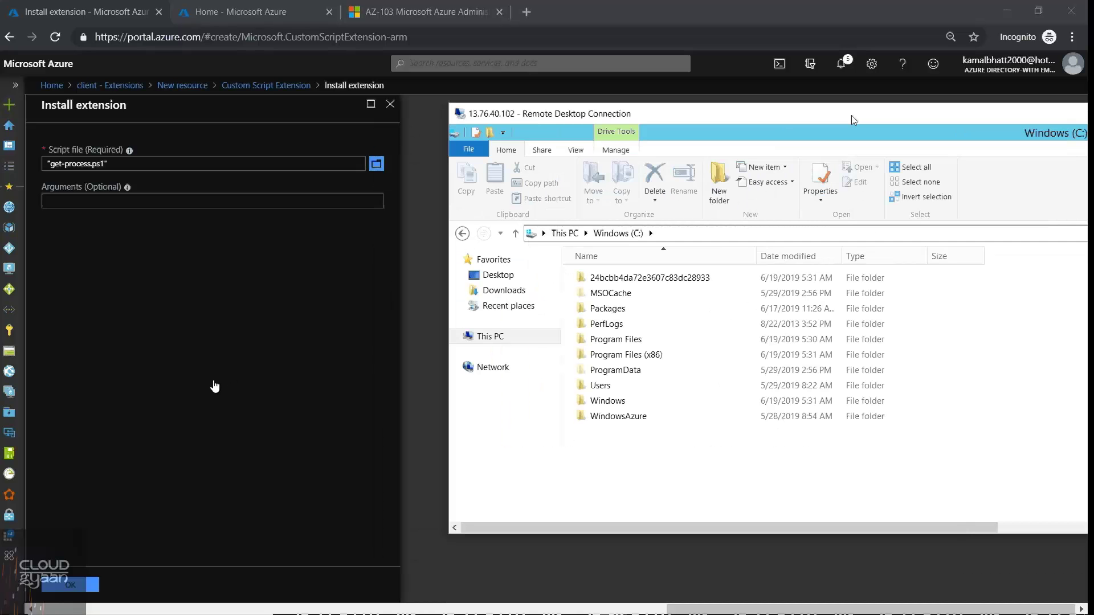
- Install the Custom Script Extension on the client VM and check its deployment in the notifications
click(85, 584)
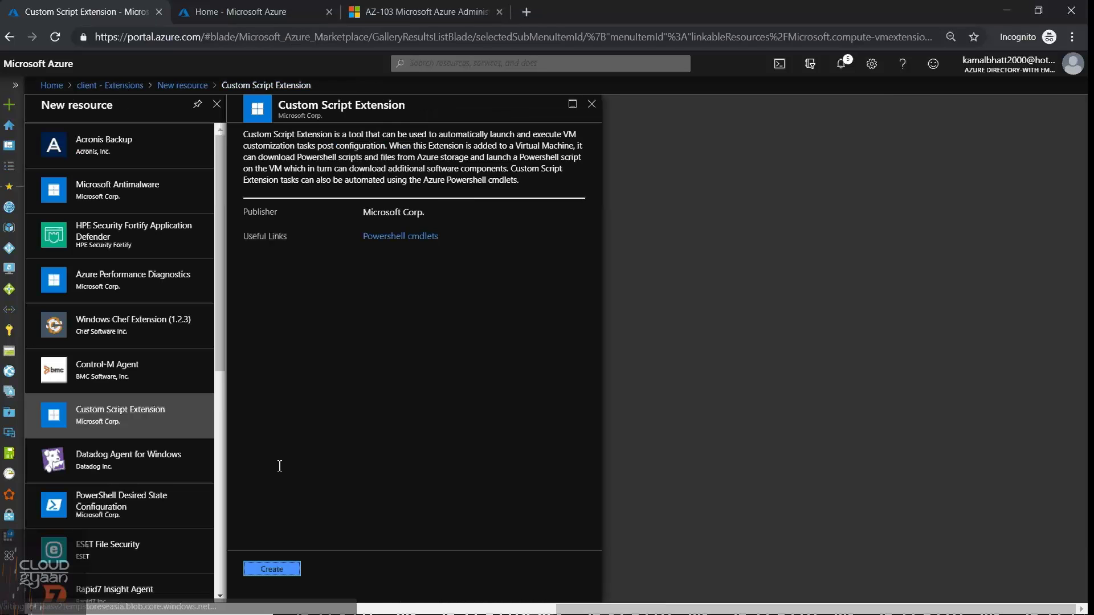
click(845, 65)
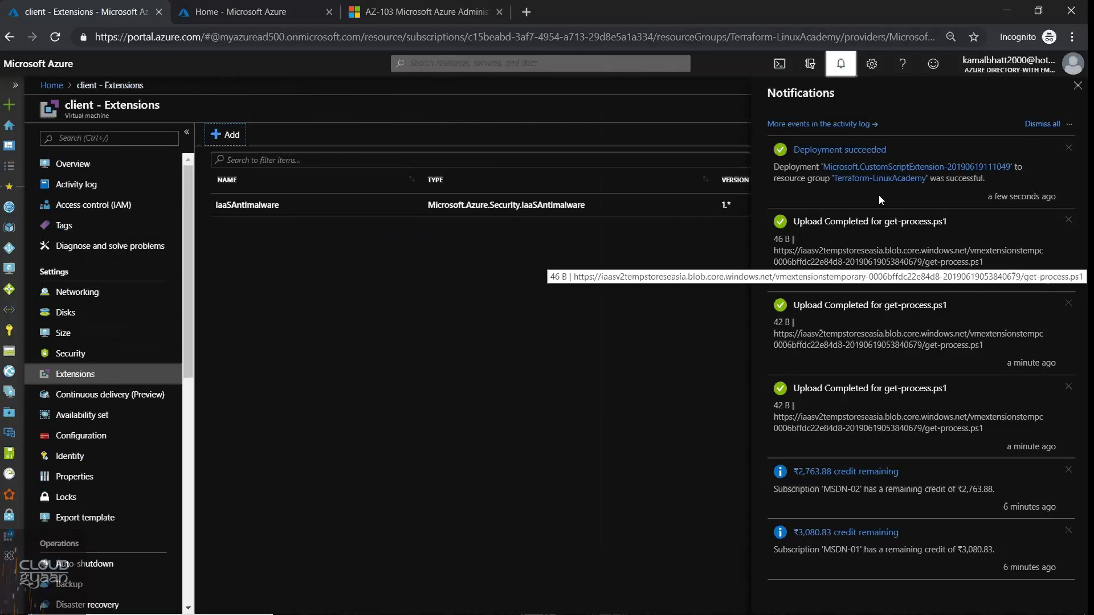
click(547, 262)
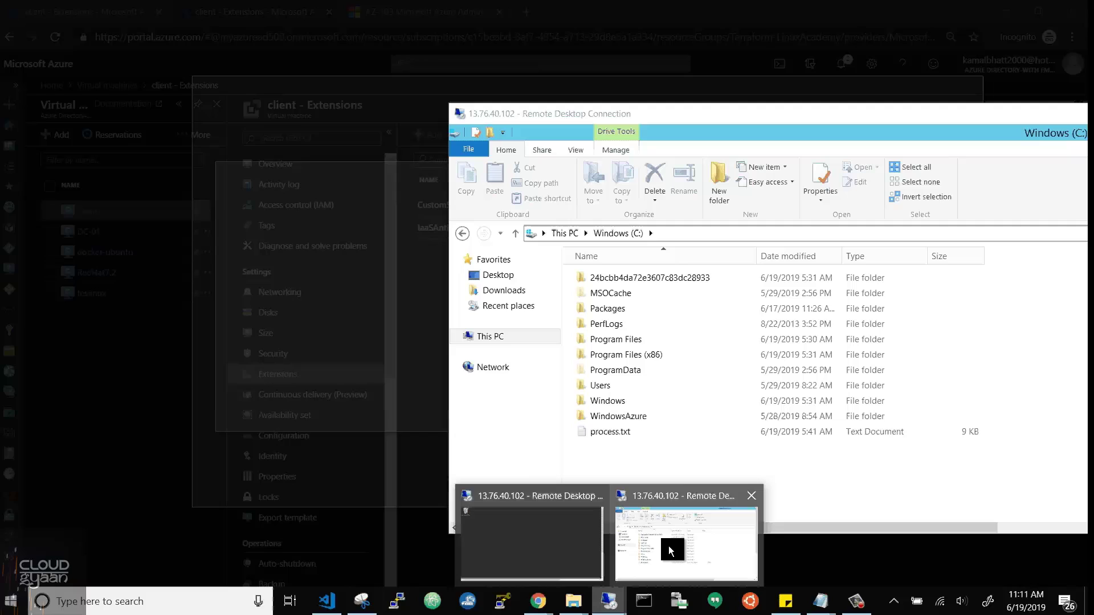
- In the remote session, open process.txt from the C: drive, review the process list, and close the file and the folder window
click(665, 542)
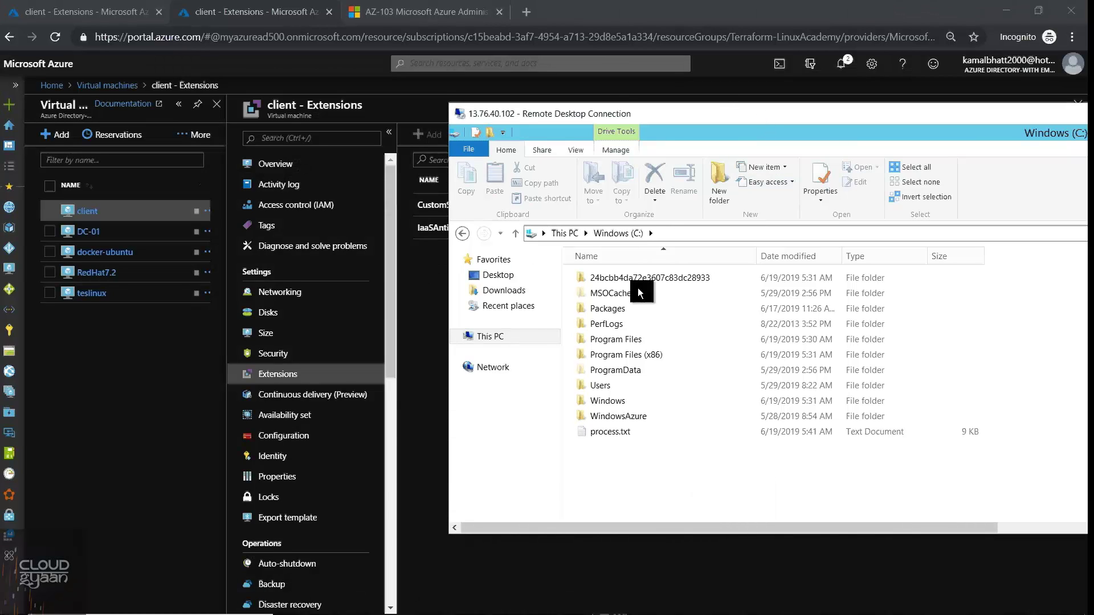
drag(767, 115, 725, 133)
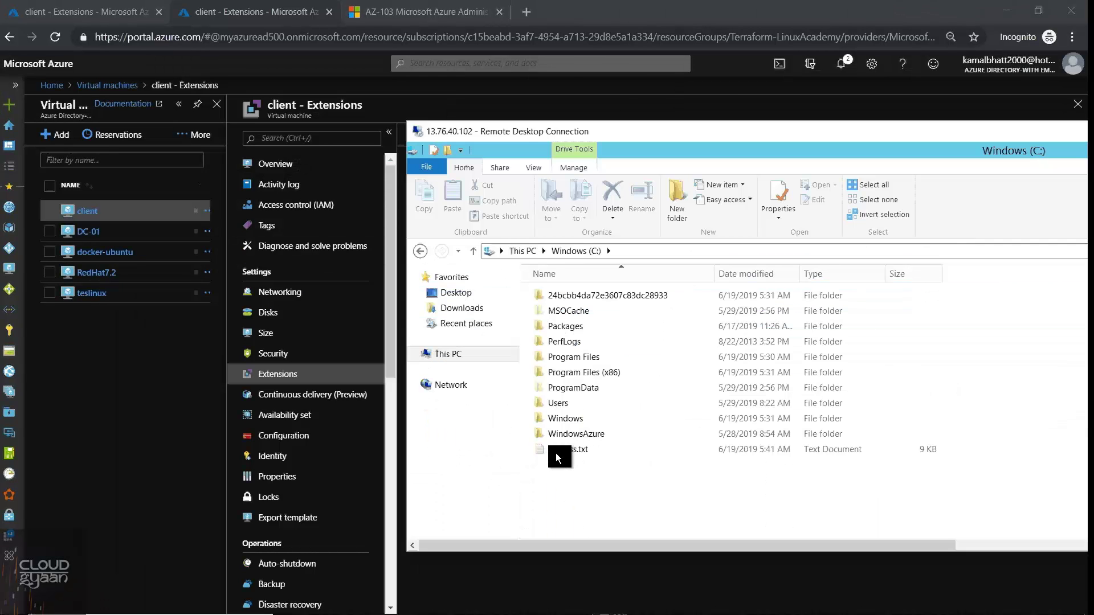
click(617, 454)
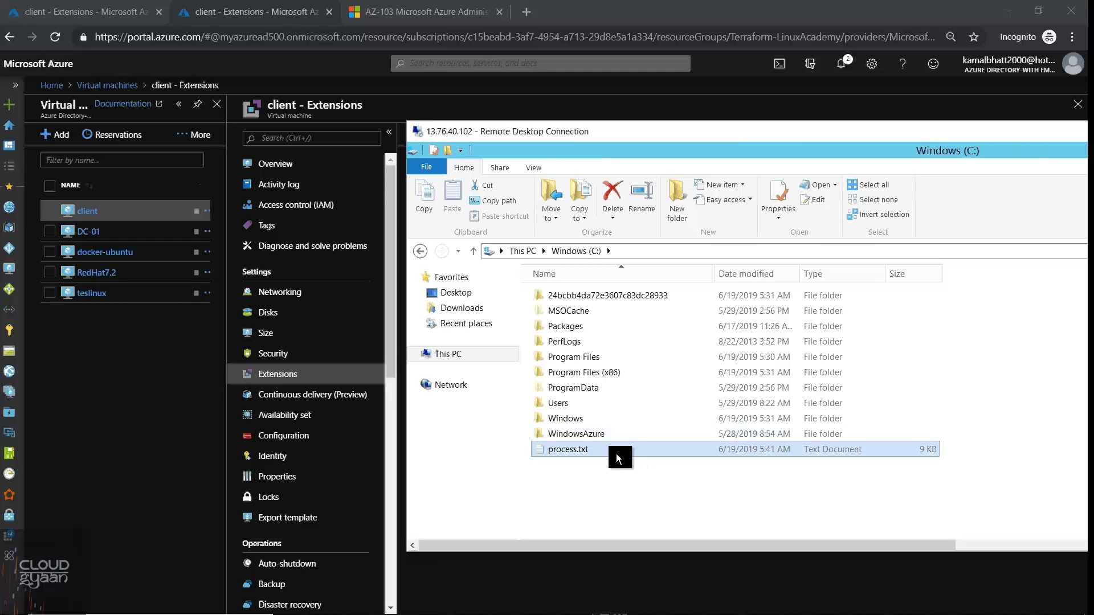
double_click(617, 454)
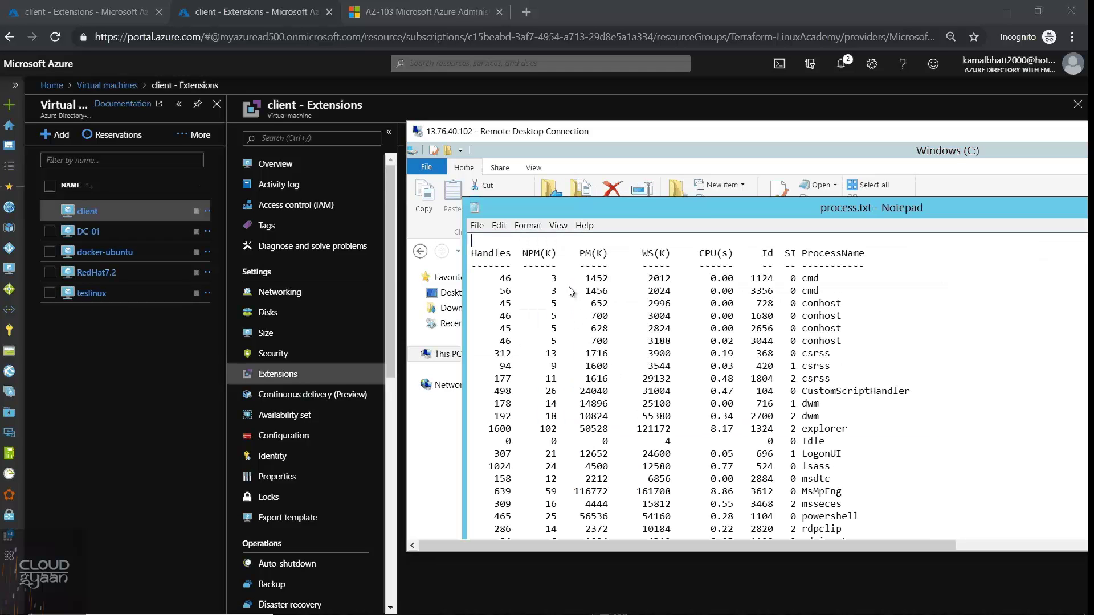
scroll(690, 285, down, 5)
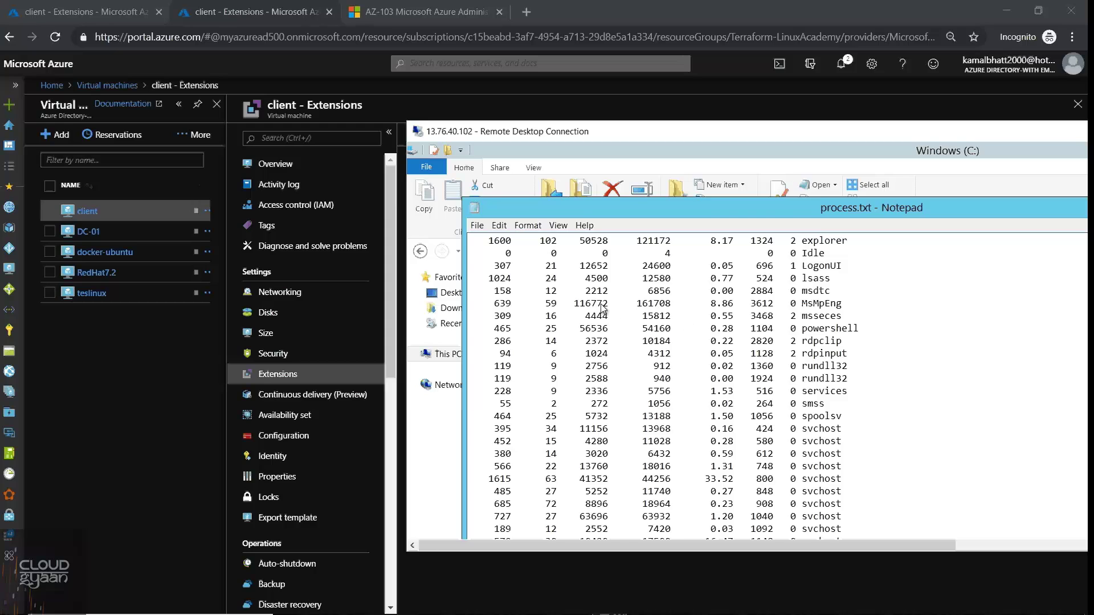
drag(614, 208, 570, 154)
click(715, 376)
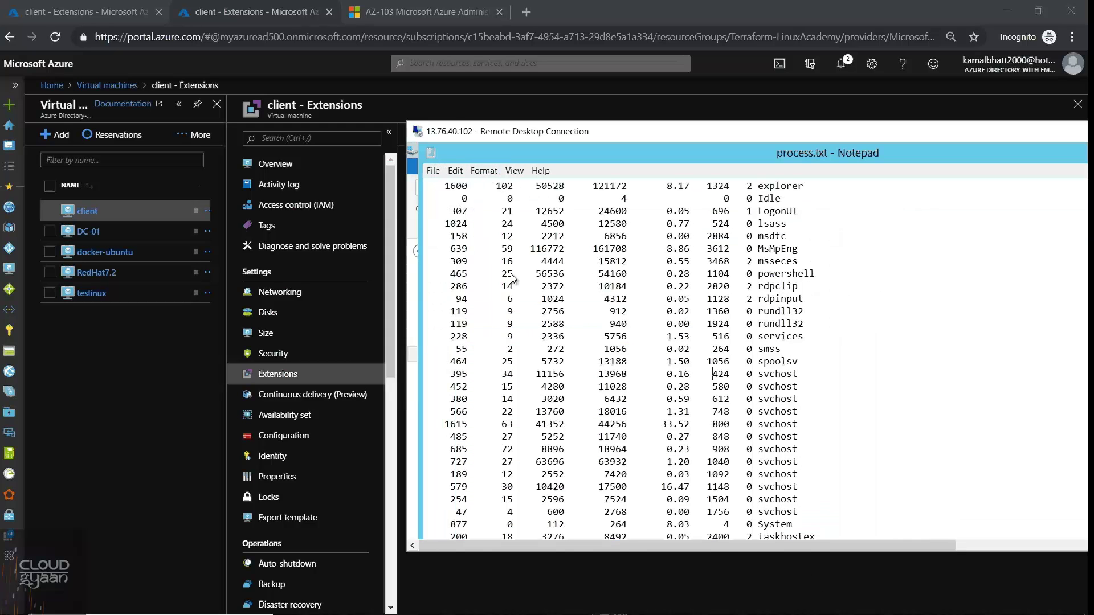
double_click(431, 155)
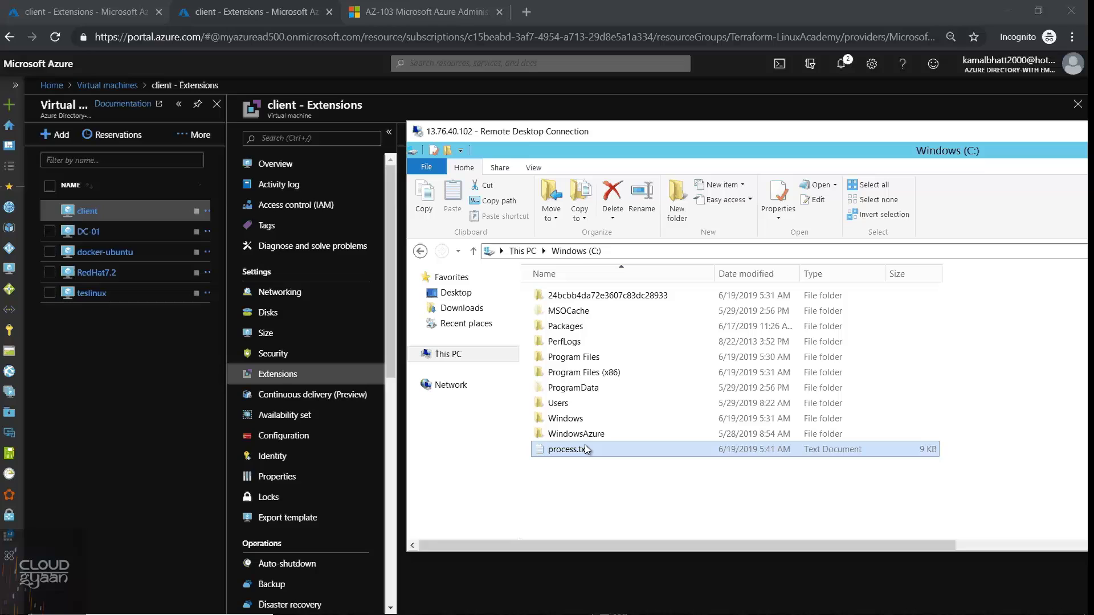
double_click(414, 151)
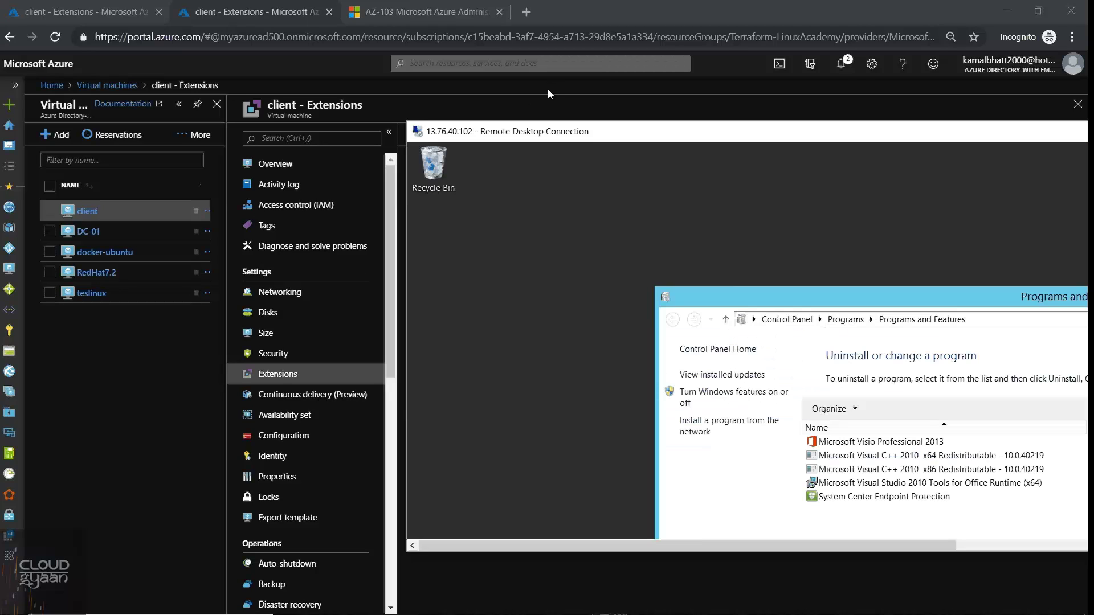
- Return to the portal, refresh the client VM's extensions, review the CustomScriptExtension details, and go back to the list
key(alt+Tab)
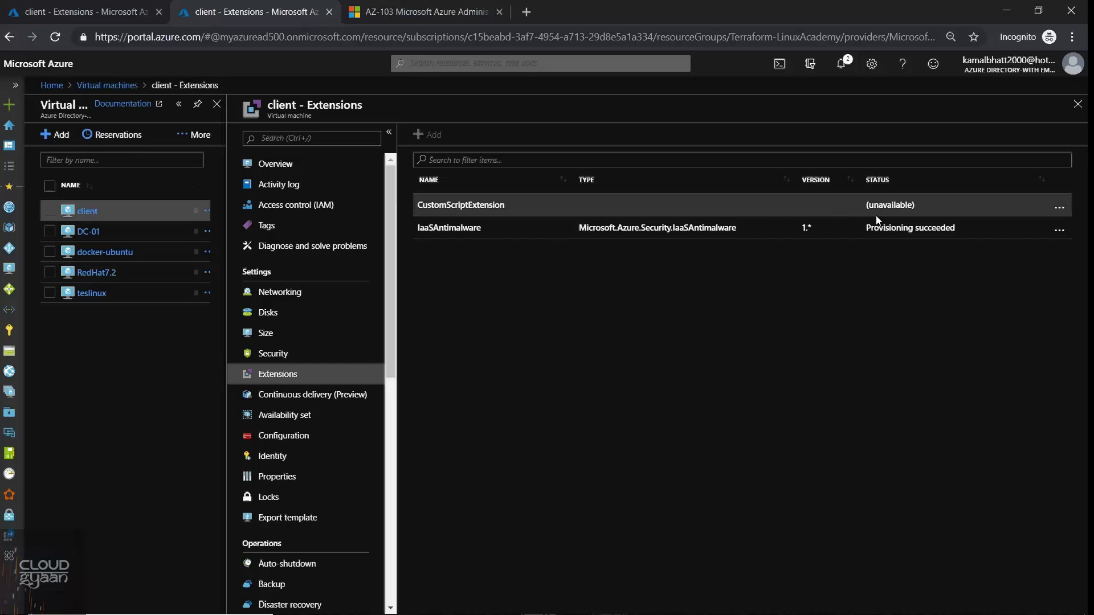
click(91, 11)
click(55, 36)
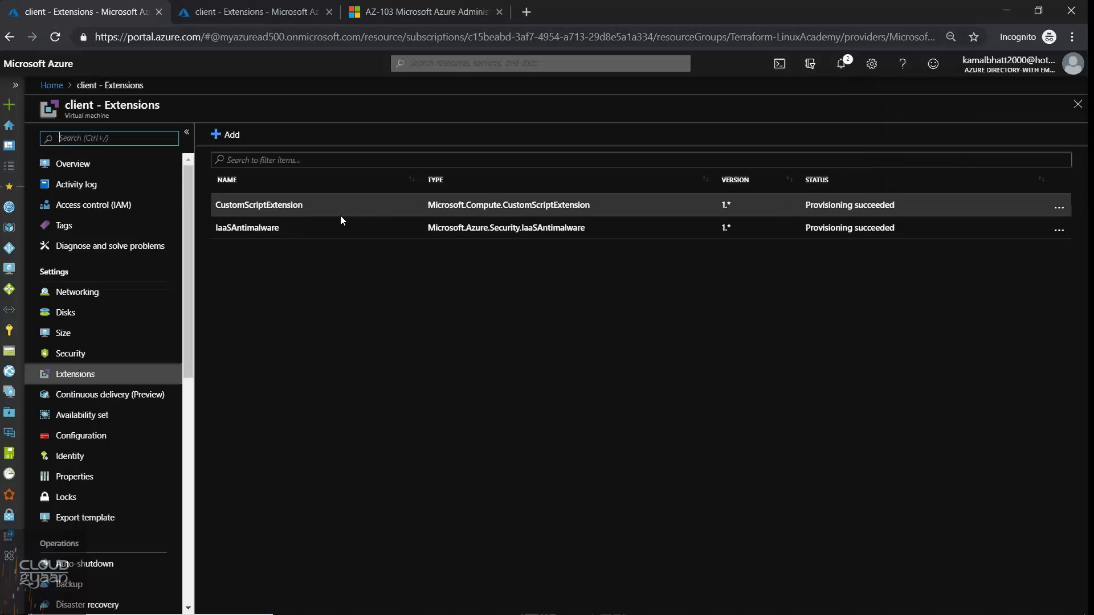
click(565, 204)
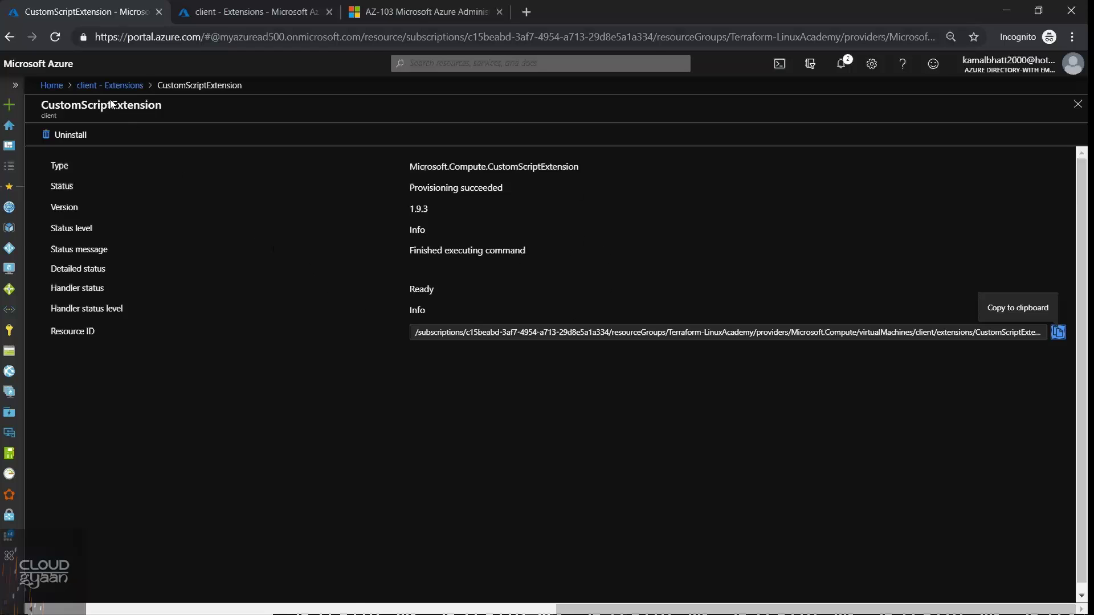
click(107, 84)
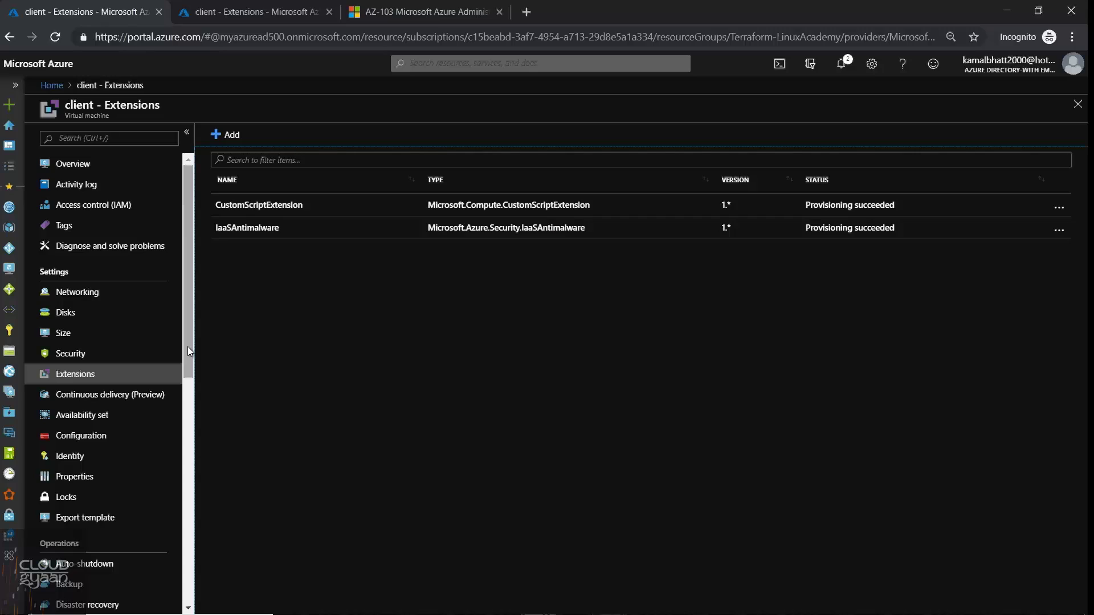
- Open the gallery of extensions to add to the client VM, browse to its end, and load more entries
click(228, 142)
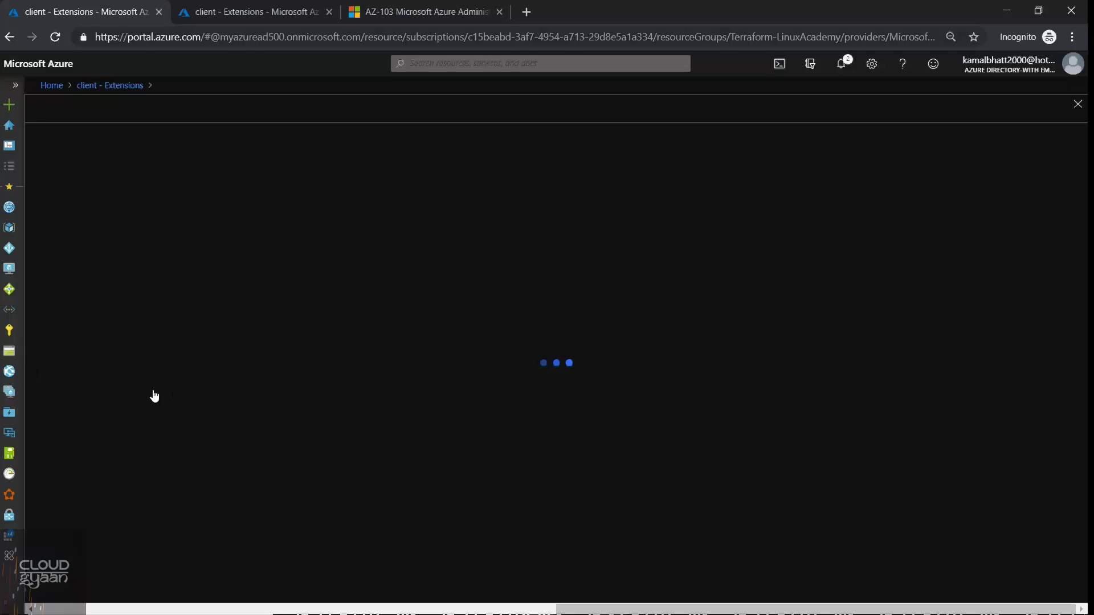
click(123, 86)
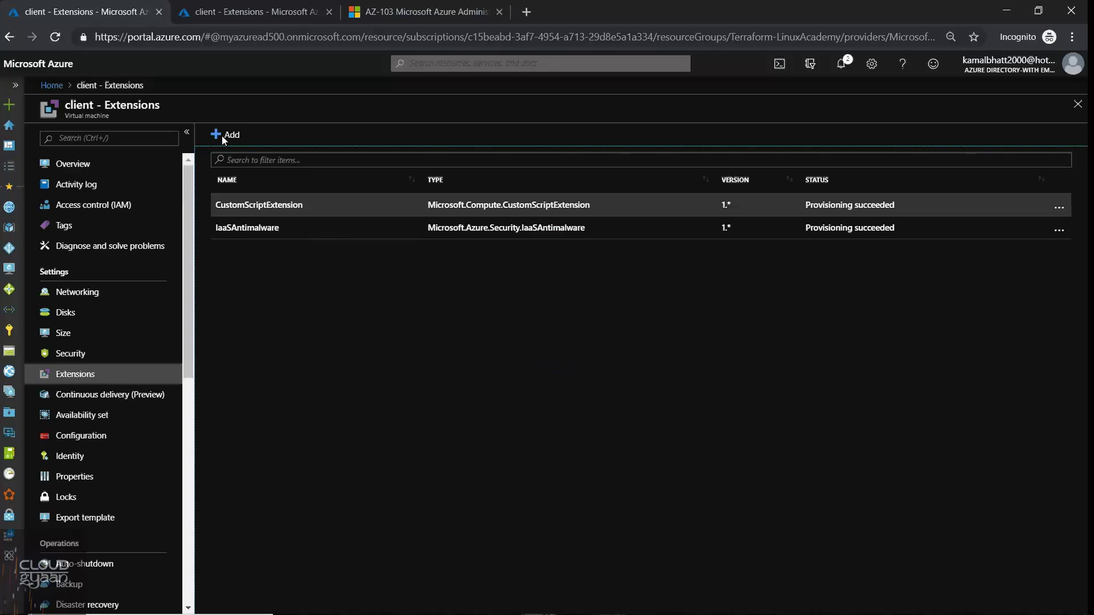
click(223, 135)
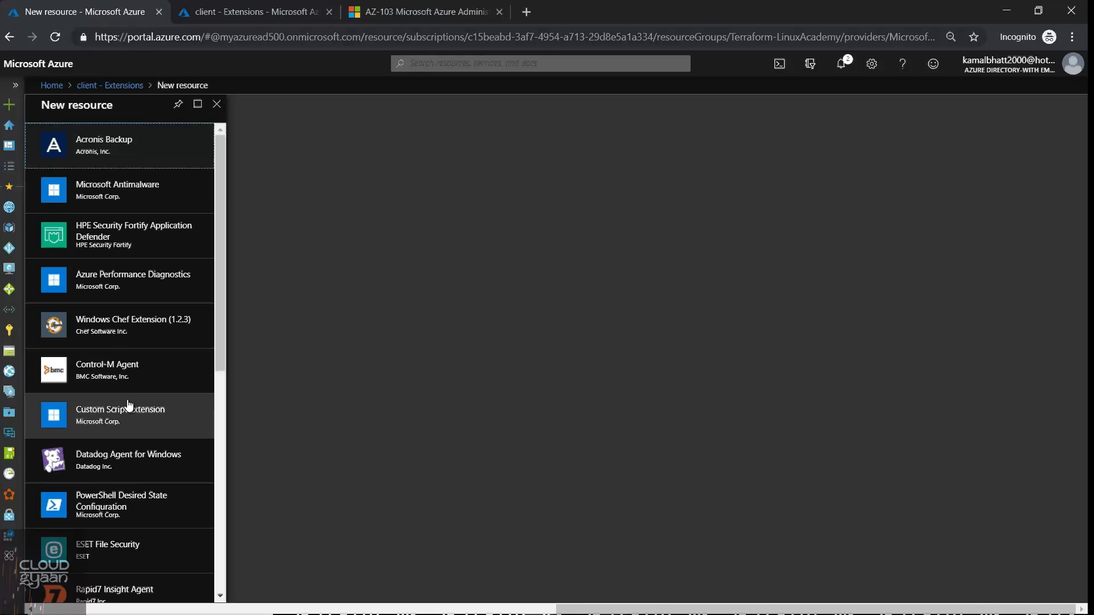
scroll(128, 402, down, 4)
scroll(127, 405, down, 3)
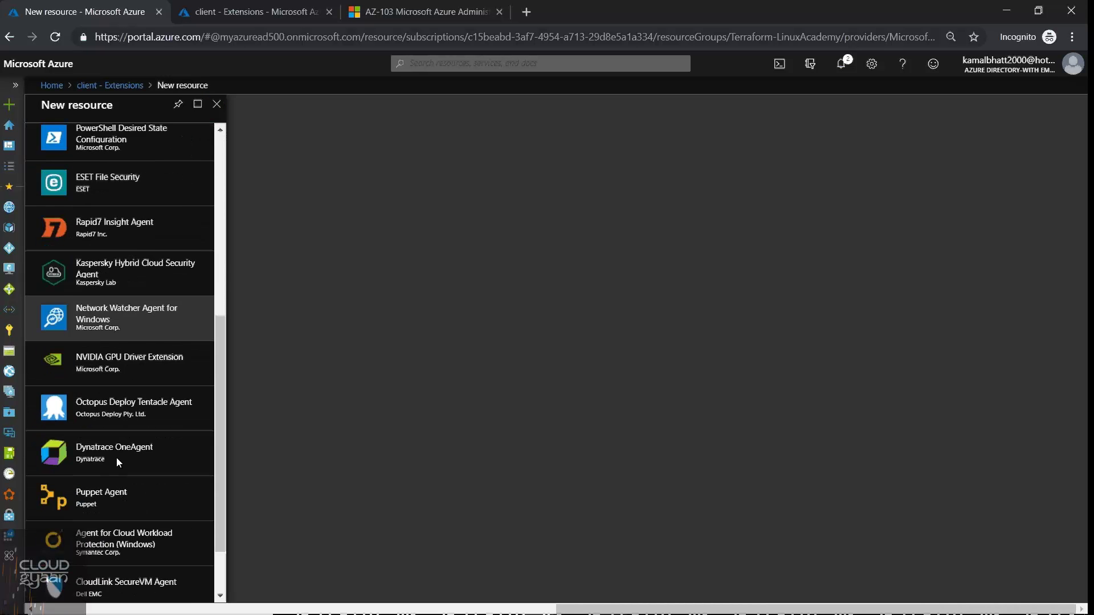
scroll(118, 476, down, 1)
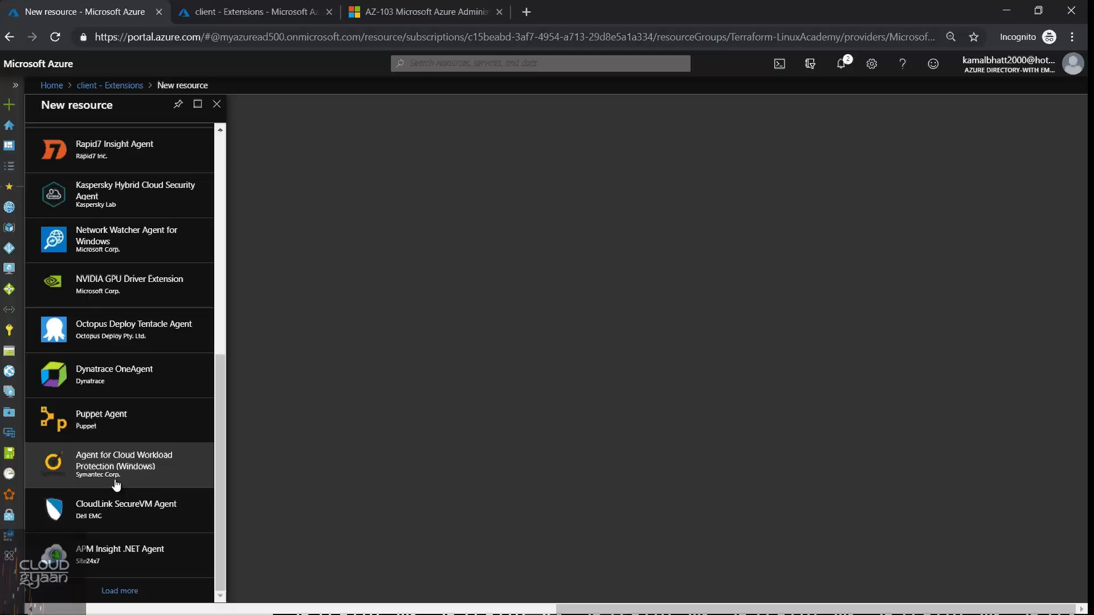
click(140, 592)
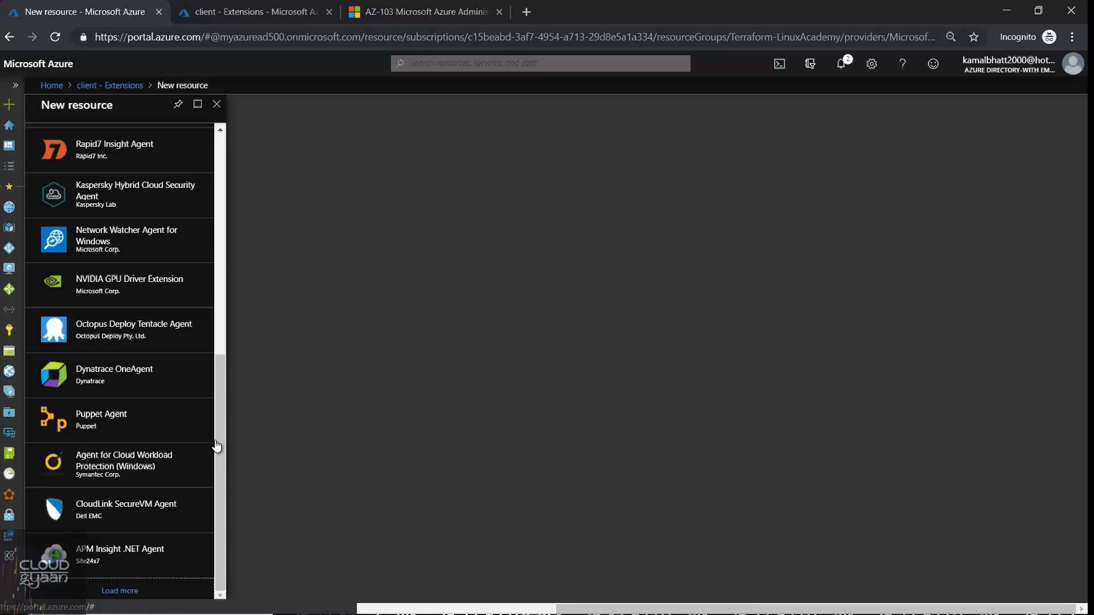
- Open the Agent for Cloud Workload Protection (Windows) entry in the extension gallery and read its description through to the useful links
scroll(222, 534, down, 1)
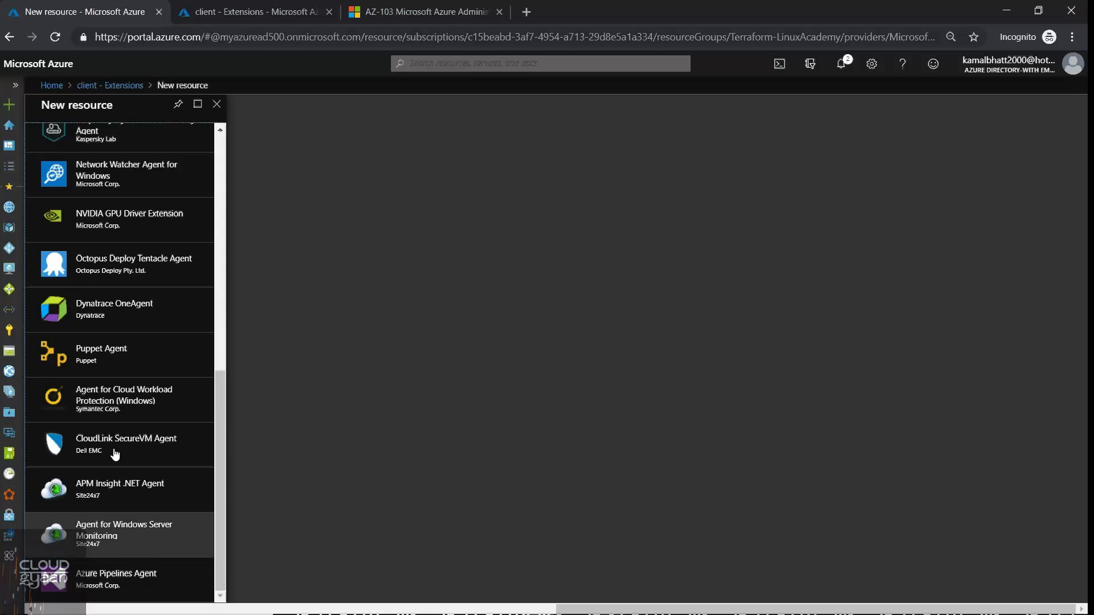
scroll(106, 435, up, 1)
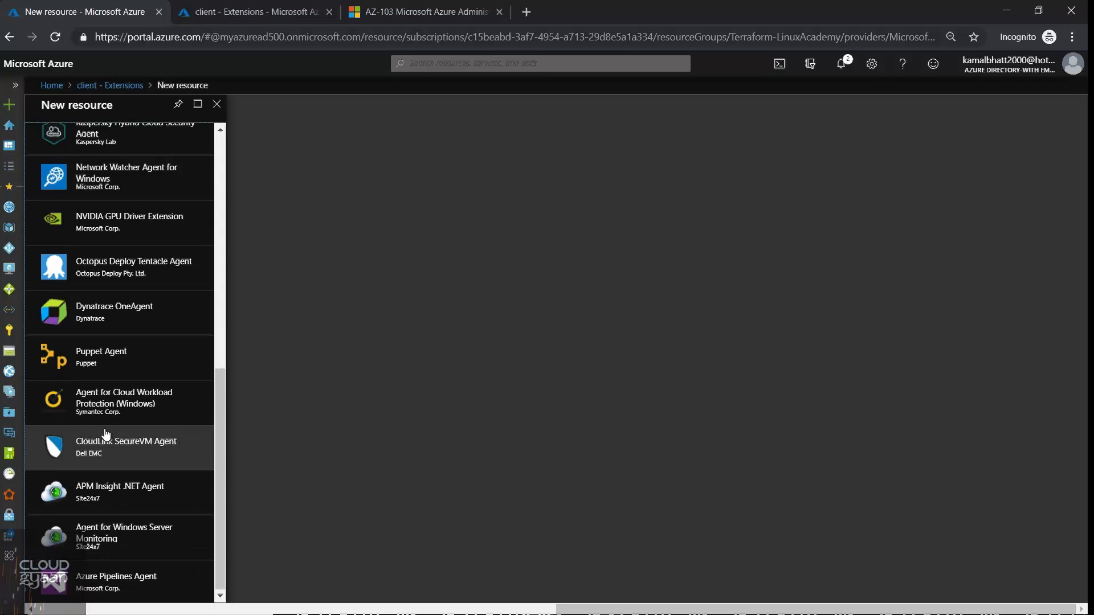
click(158, 420)
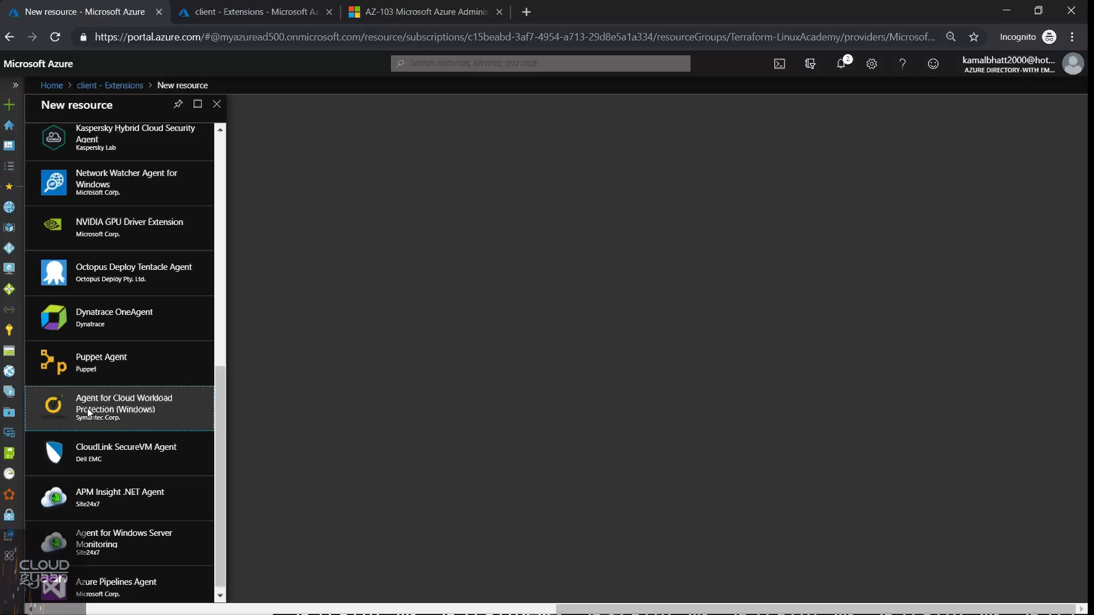
click(146, 413)
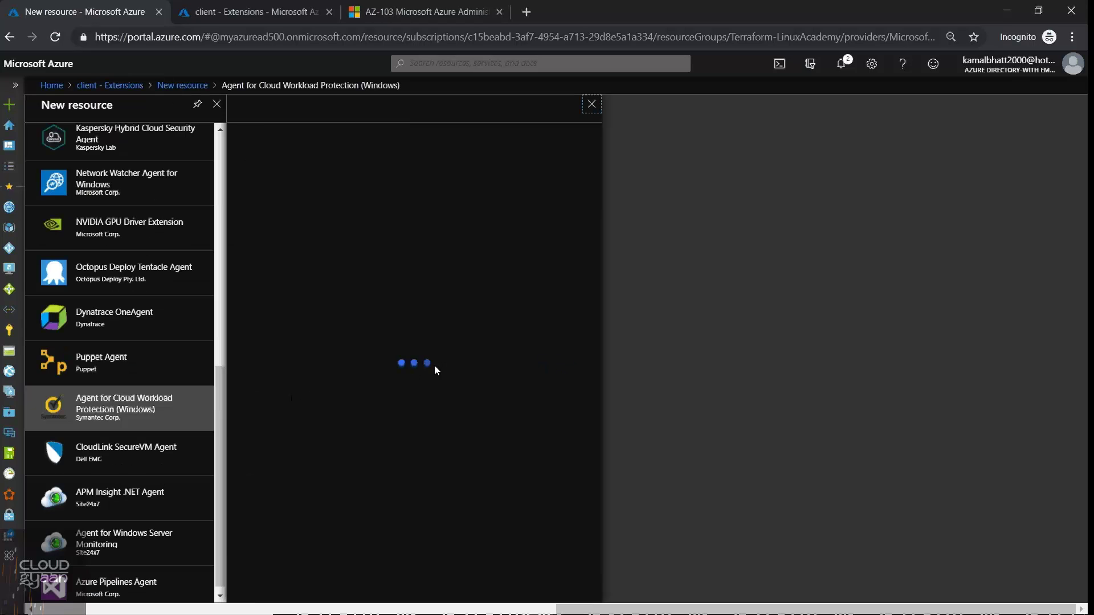
click(273, 569)
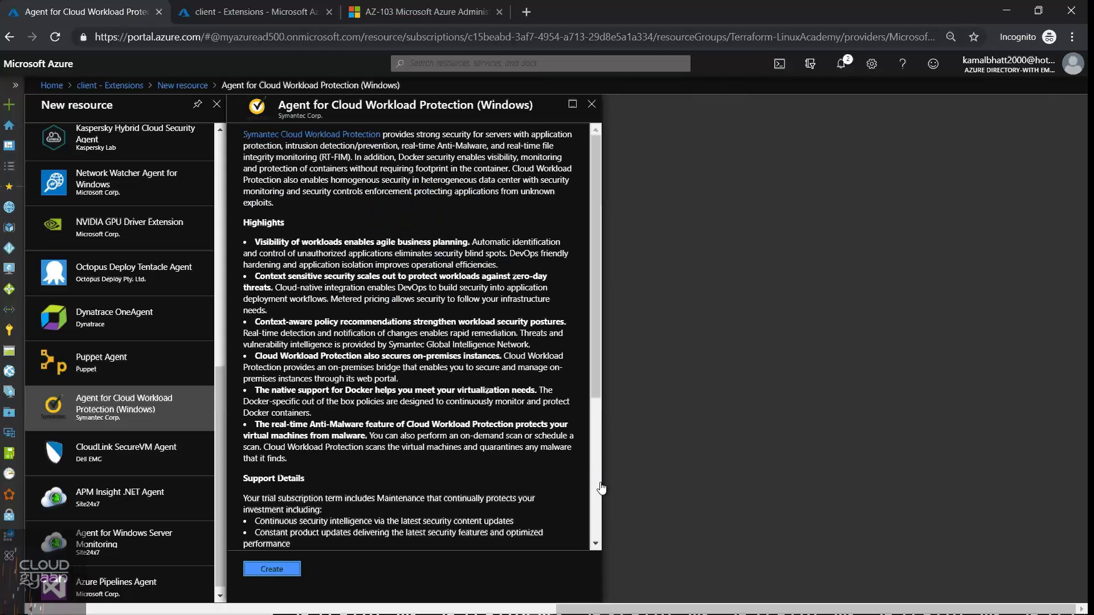
scroll(601, 488, down, 4)
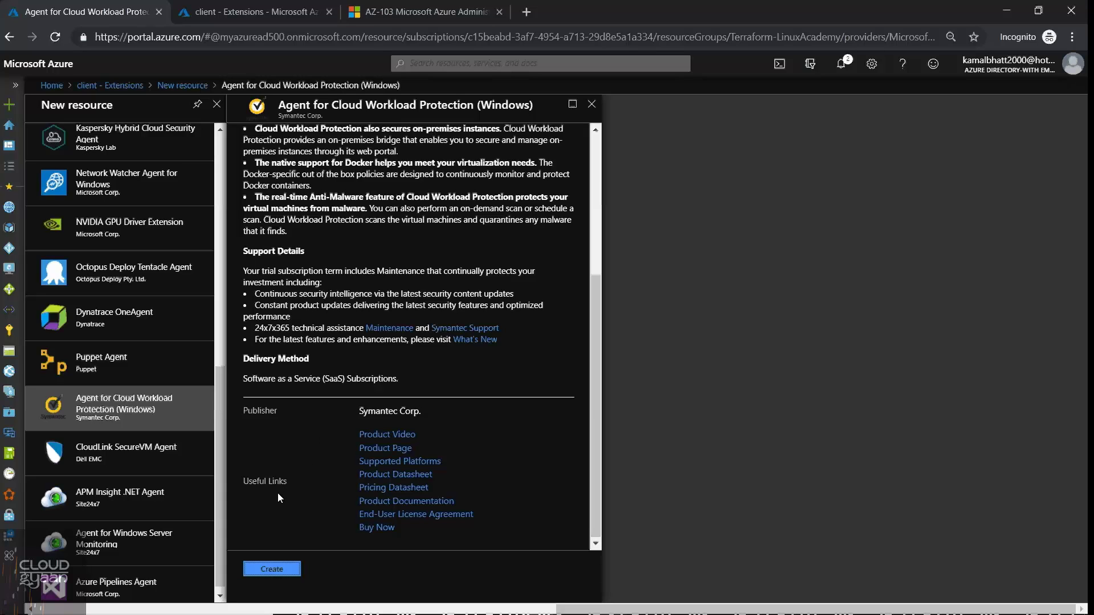
- Open the install form for the Cloud Workload Protection agent, review its ID, secret key, reboot and proxy fields, and close it without installing
click(271, 570)
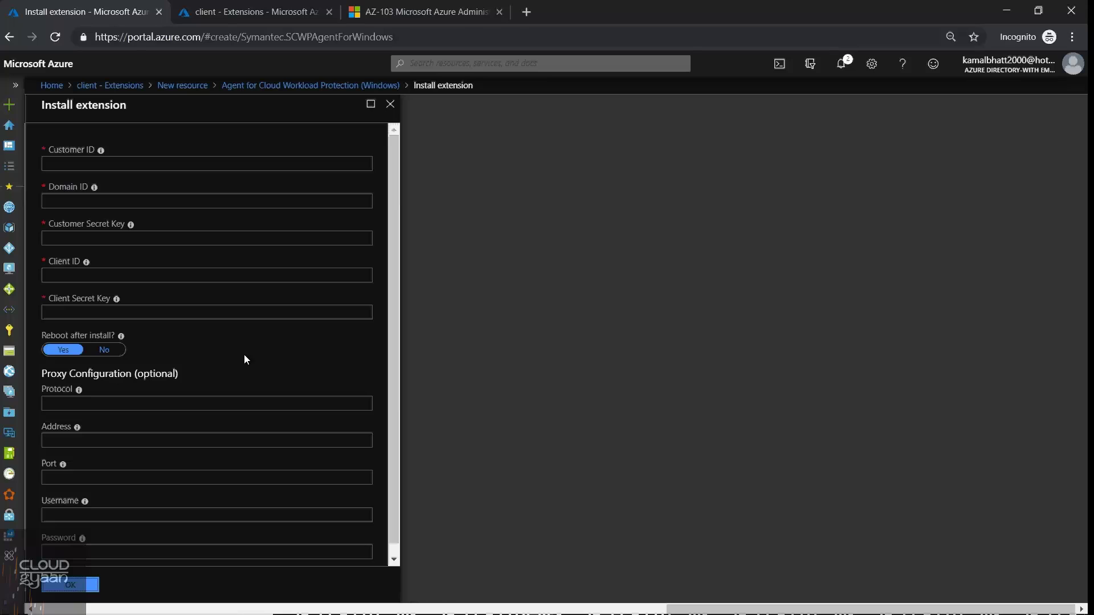
click(92, 165)
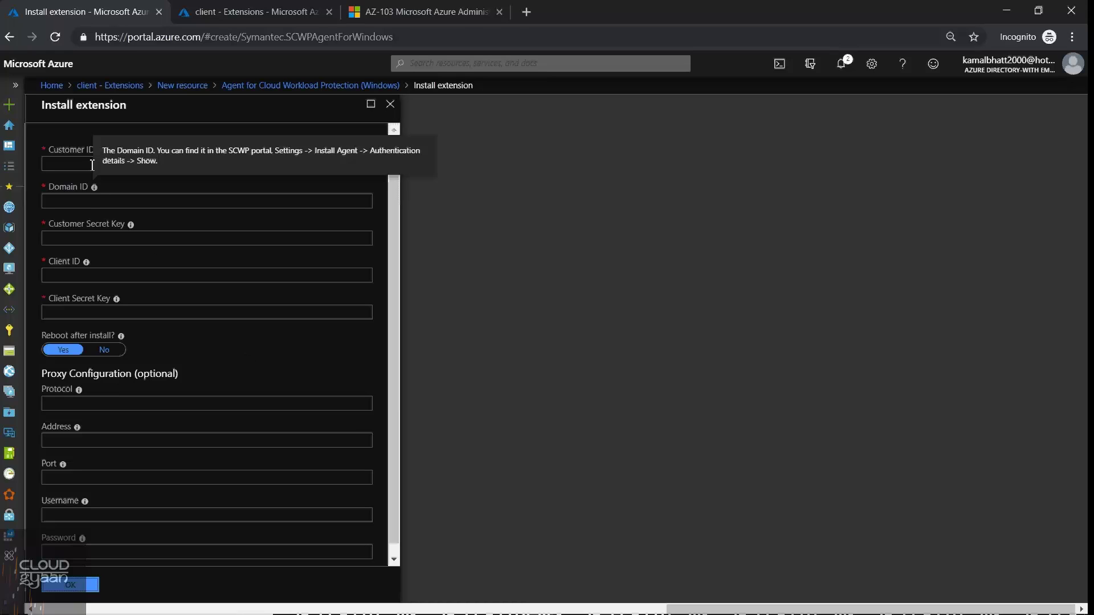
click(88, 203)
click(94, 239)
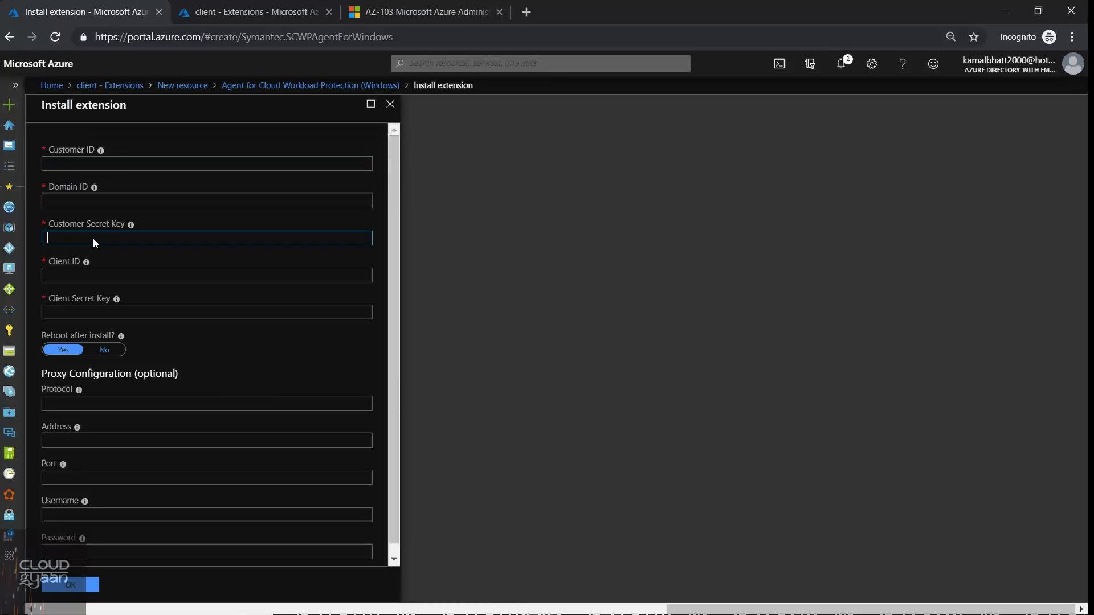
click(114, 274)
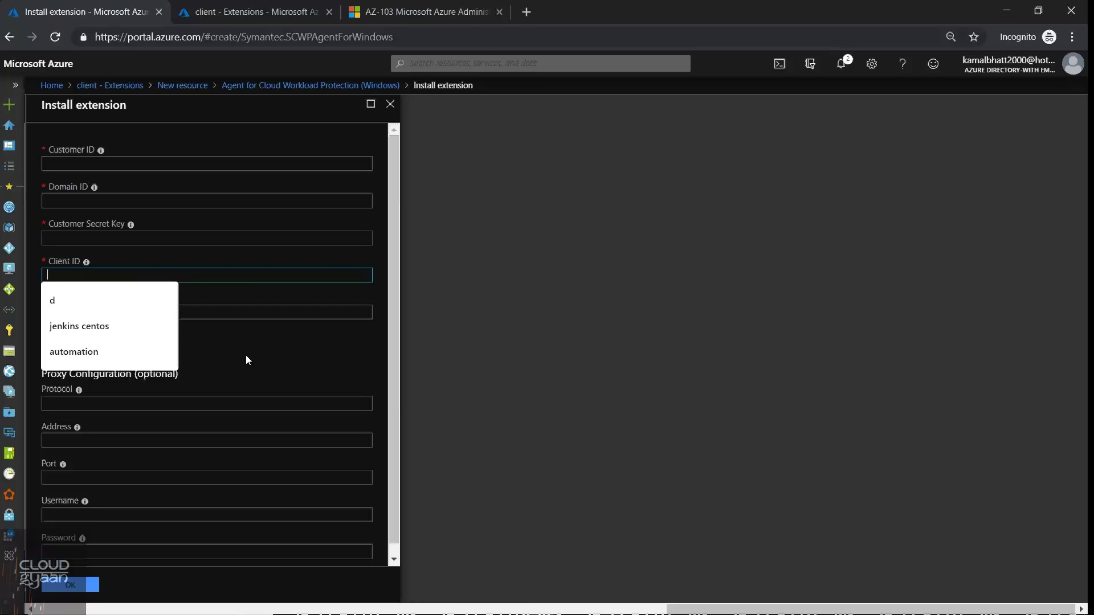
click(214, 330)
scroll(265, 389, down, 1)
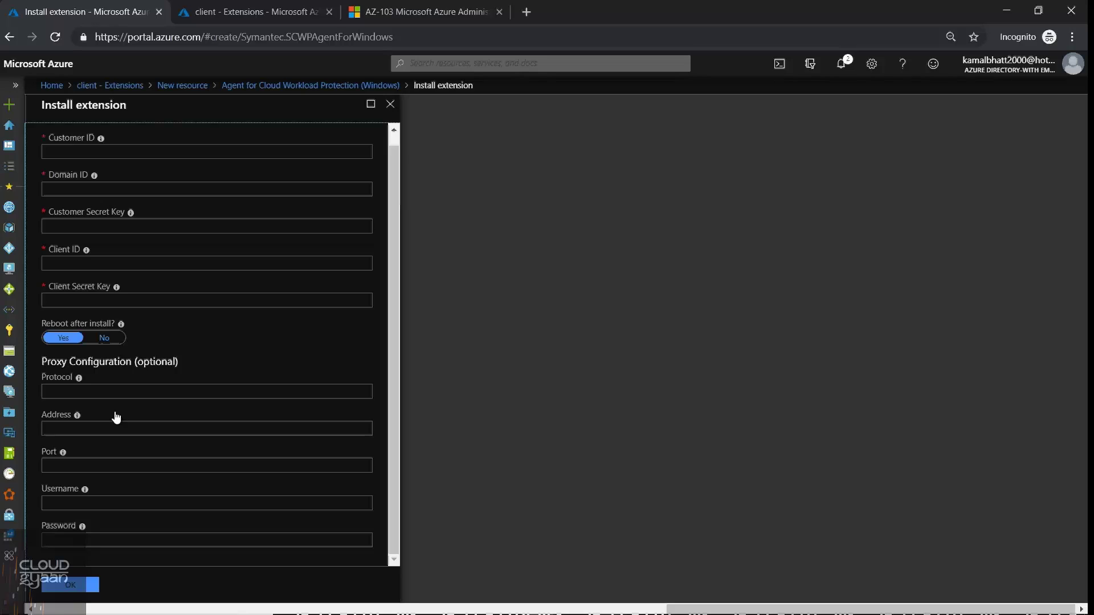
scroll(115, 412, up, 1)
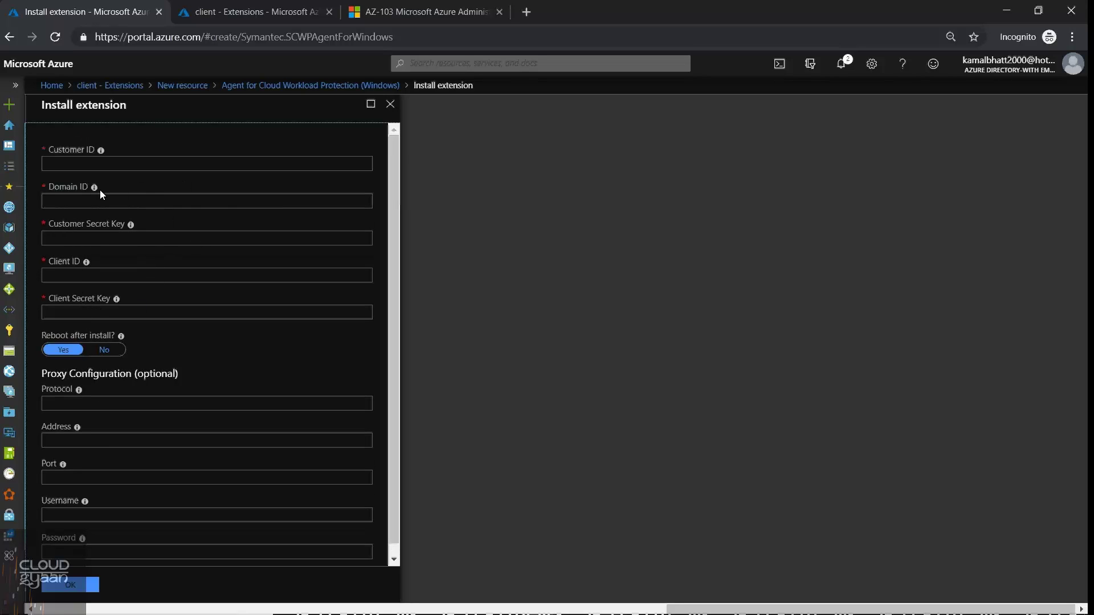
click(392, 106)
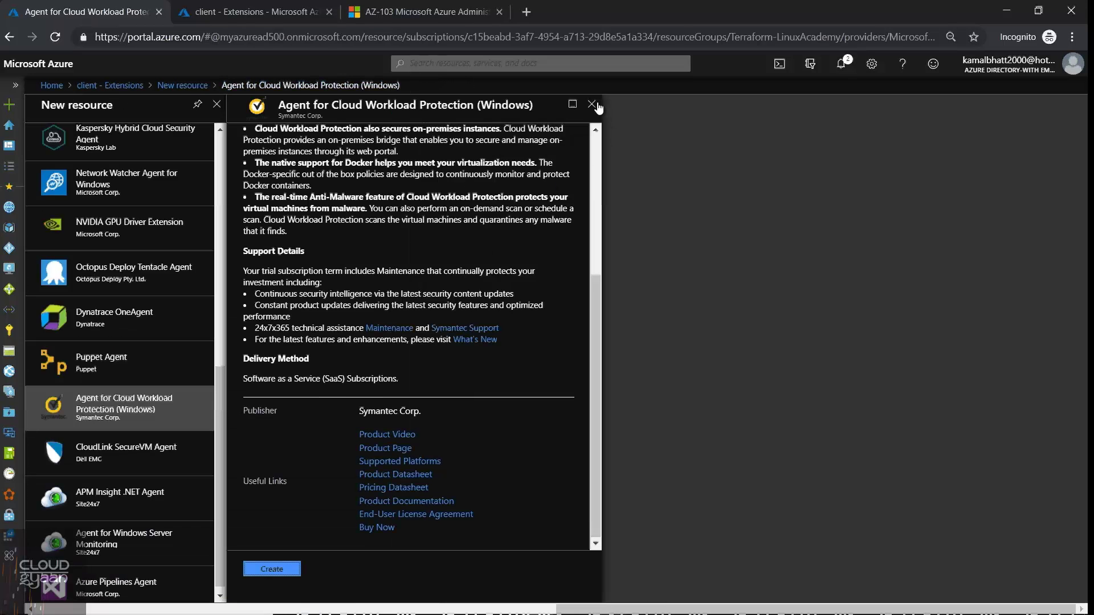
- Close the agent's details, look back through the extension gallery, and return to the client VM's extensions list
click(596, 104)
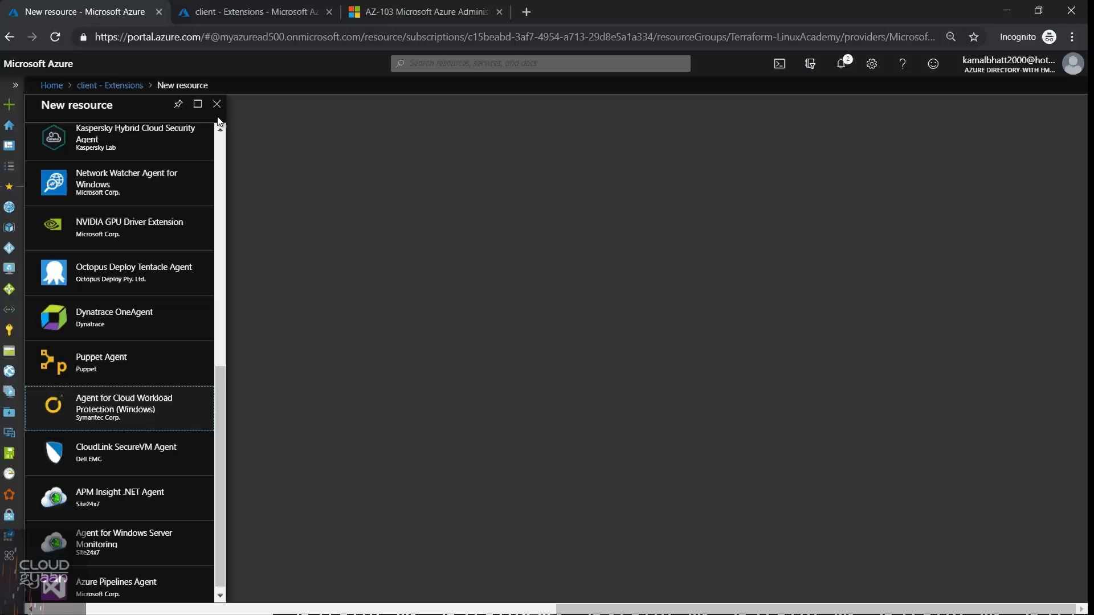
scroll(117, 317, up, 4)
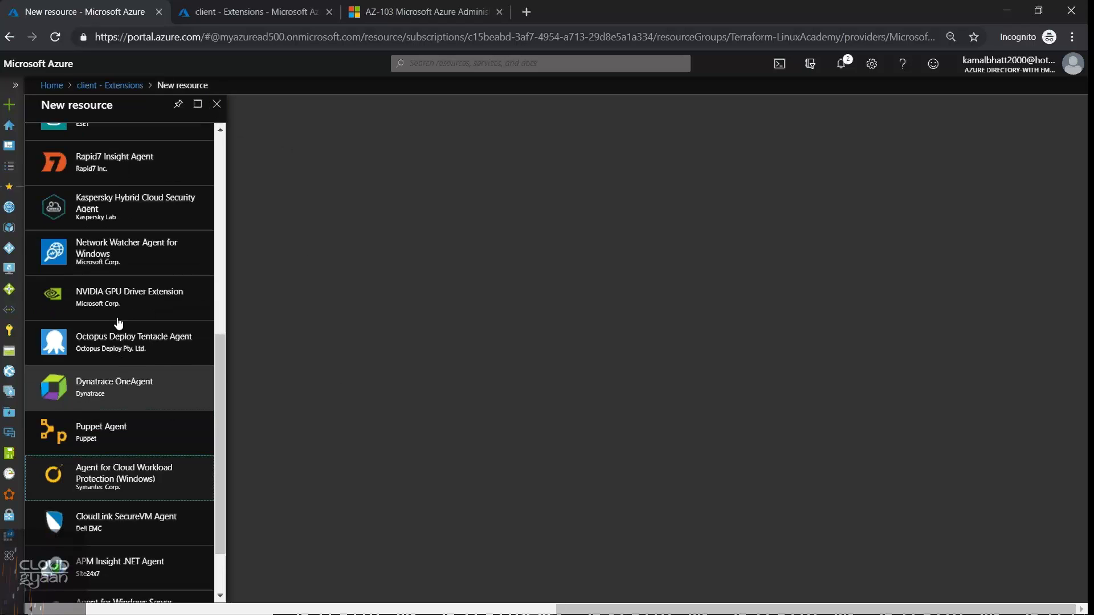
scroll(132, 224, up, 2)
scroll(136, 207, up, 2)
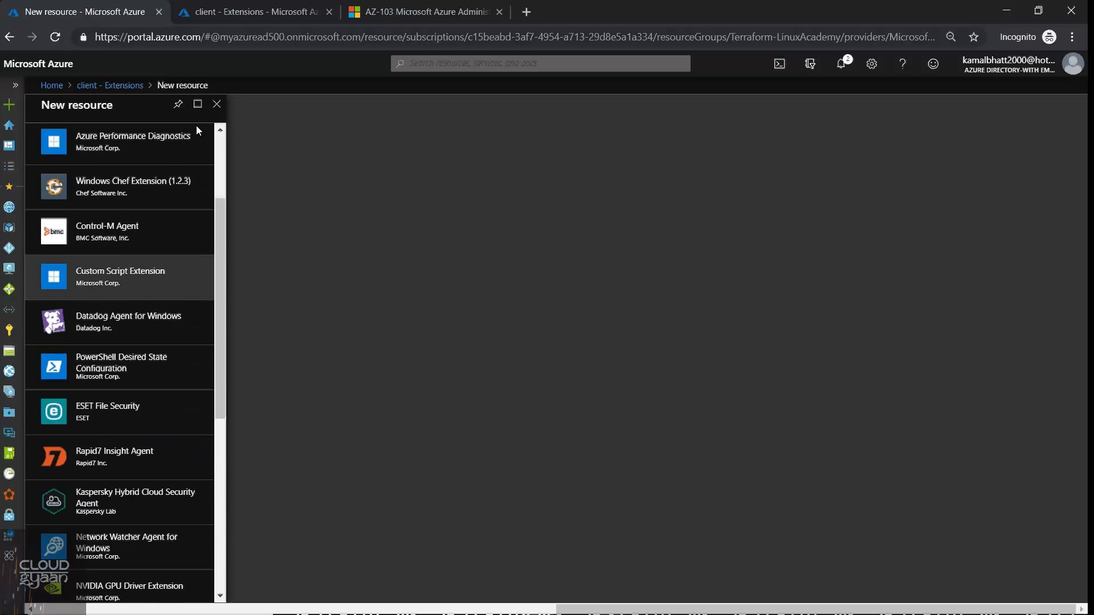
click(217, 109)
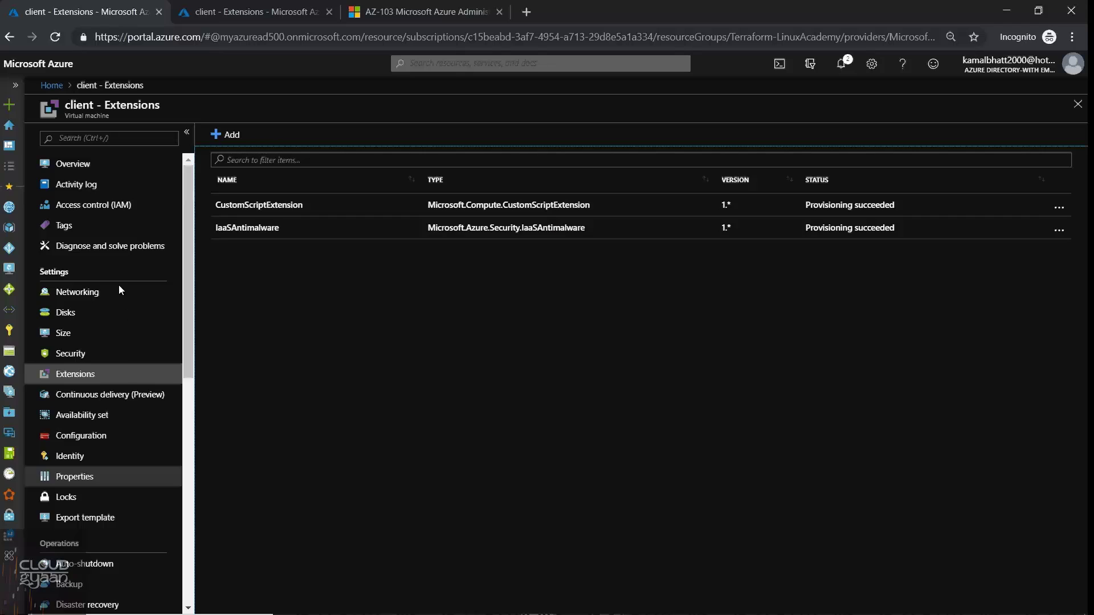
- On the AZ-103 exam page, review the Manage Azure VM skills and highlight the "redeploy VMs" item
click(427, 11)
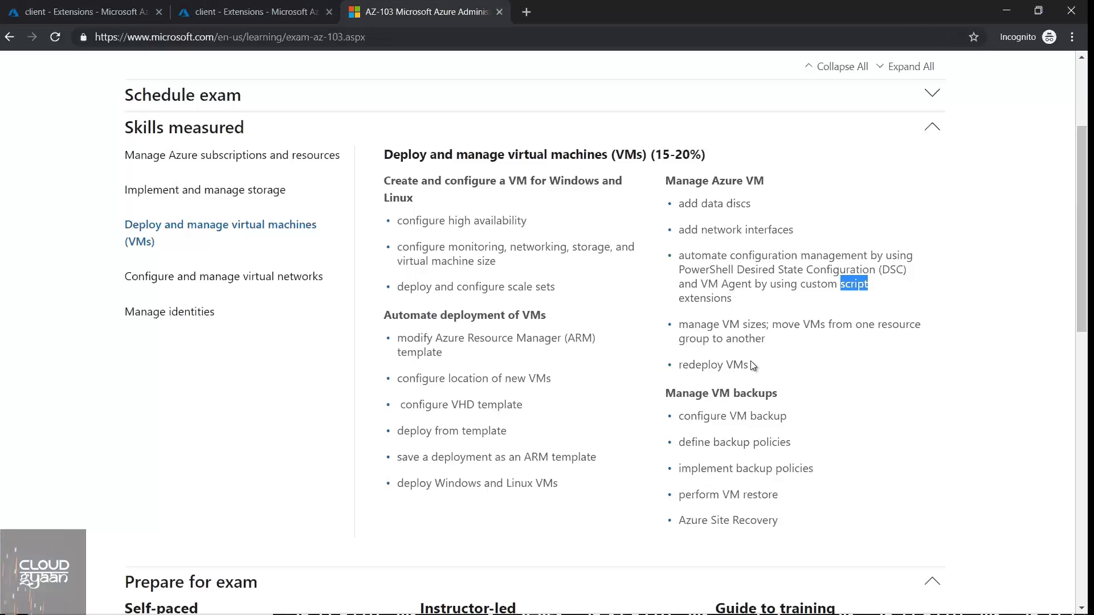
drag(751, 361, 676, 228)
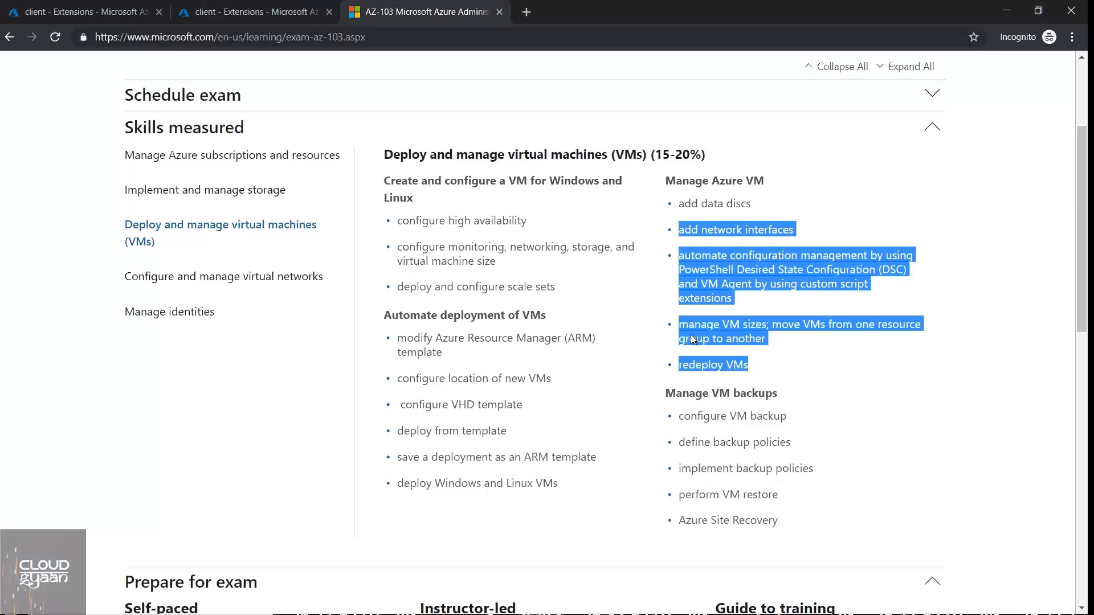
triple_click(758, 368)
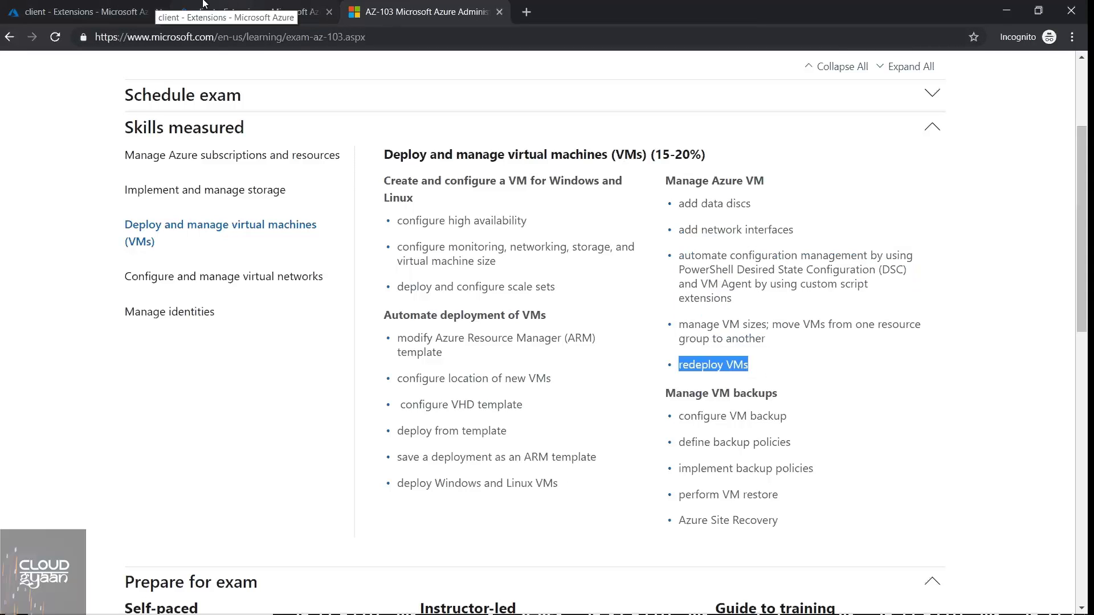
- In the second portal tab, open the client VM's Redeploy page and read the notice about migrating to a new Azure host
click(251, 12)
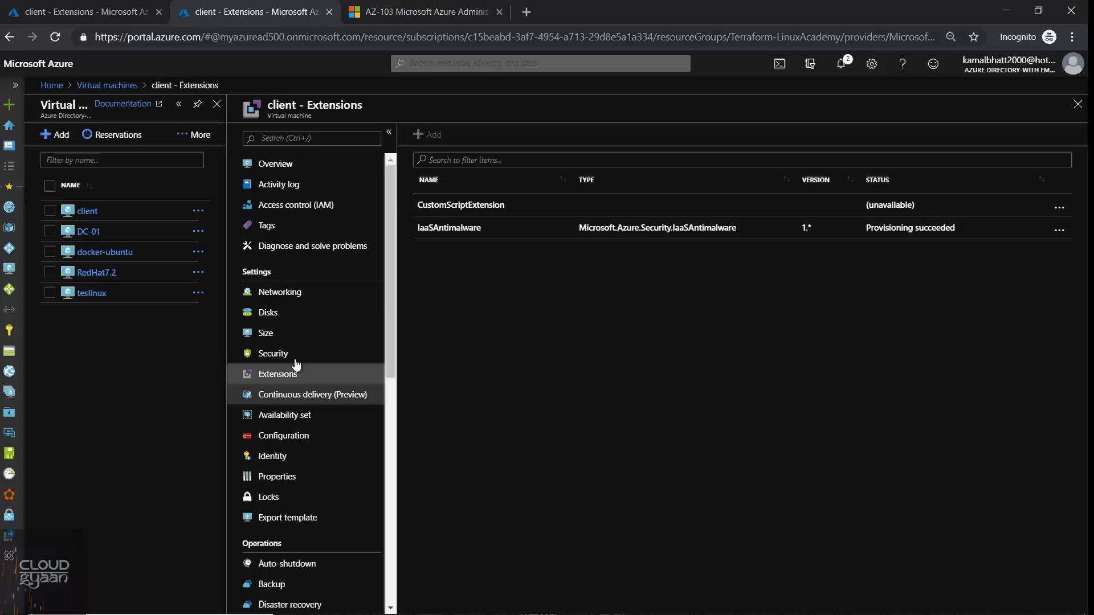
click(276, 165)
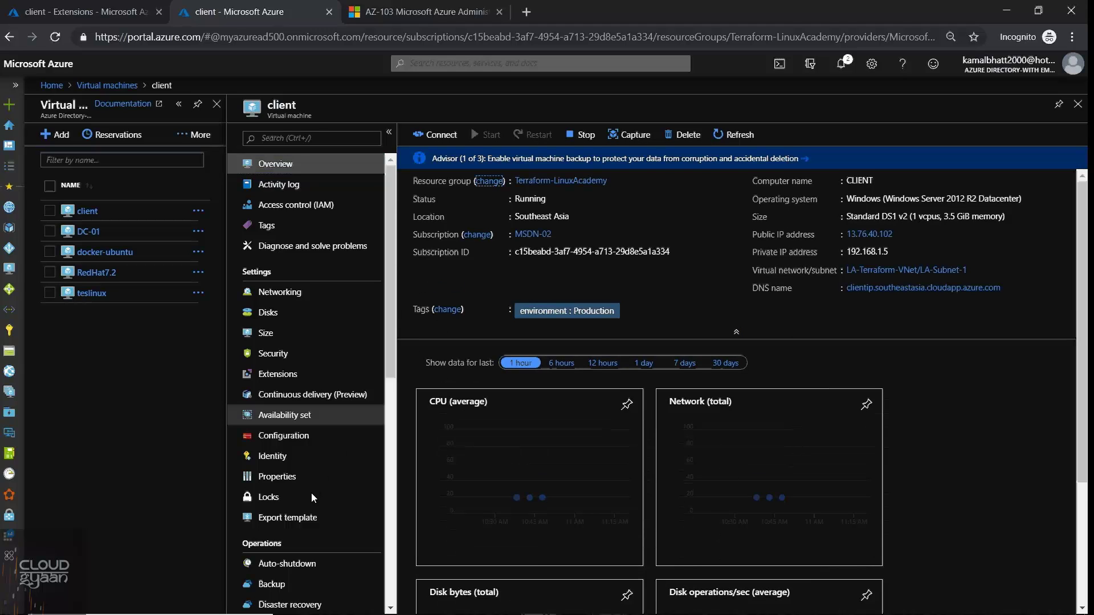
scroll(312, 493, down, 8)
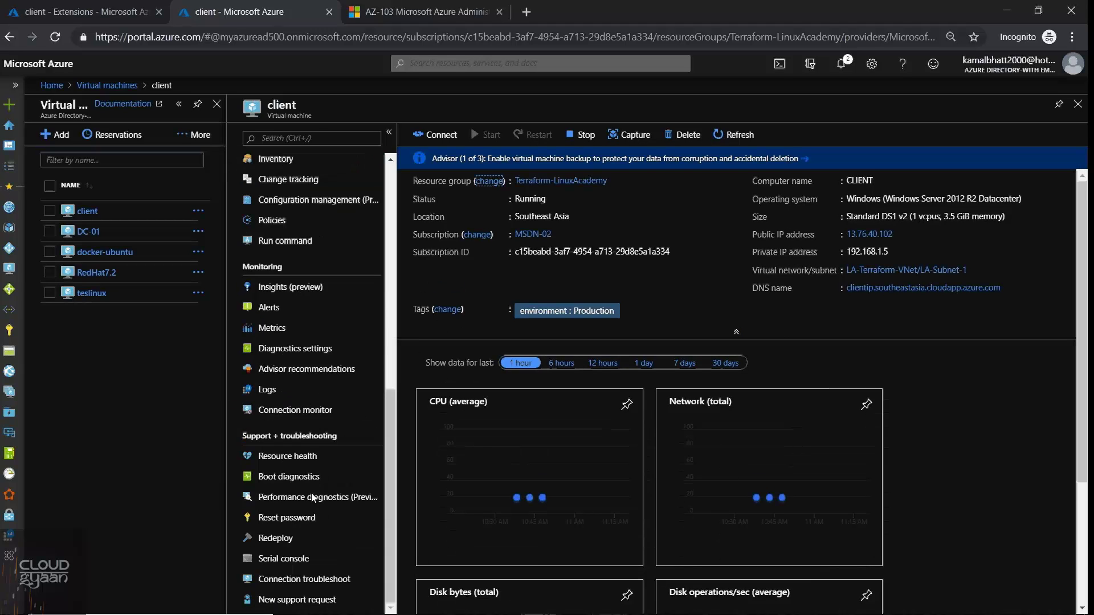
click(324, 542)
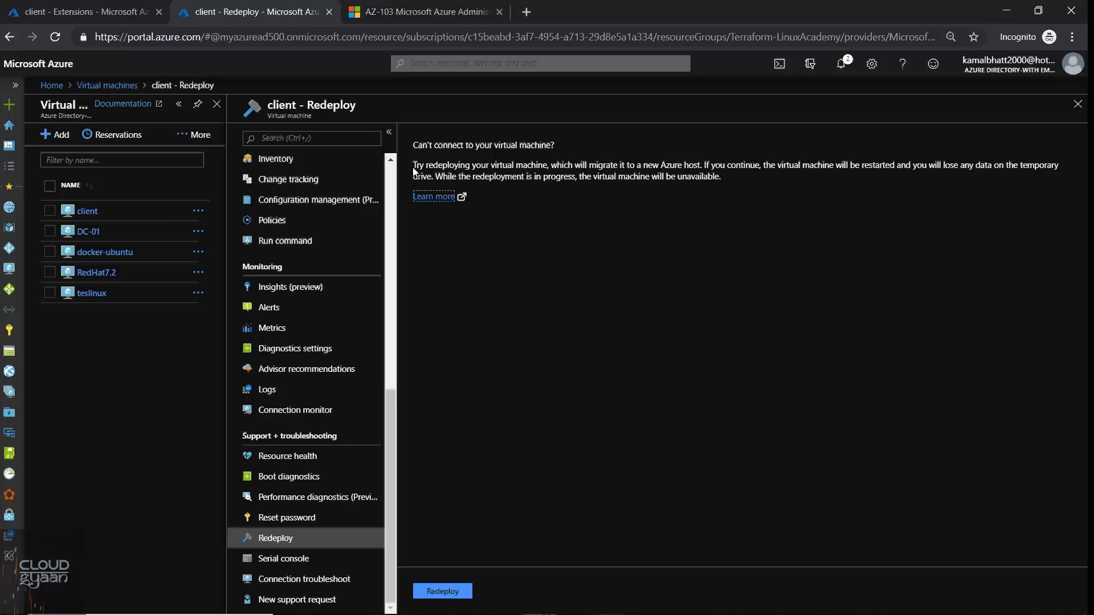
drag(414, 167, 809, 169)
drag(584, 168, 735, 176)
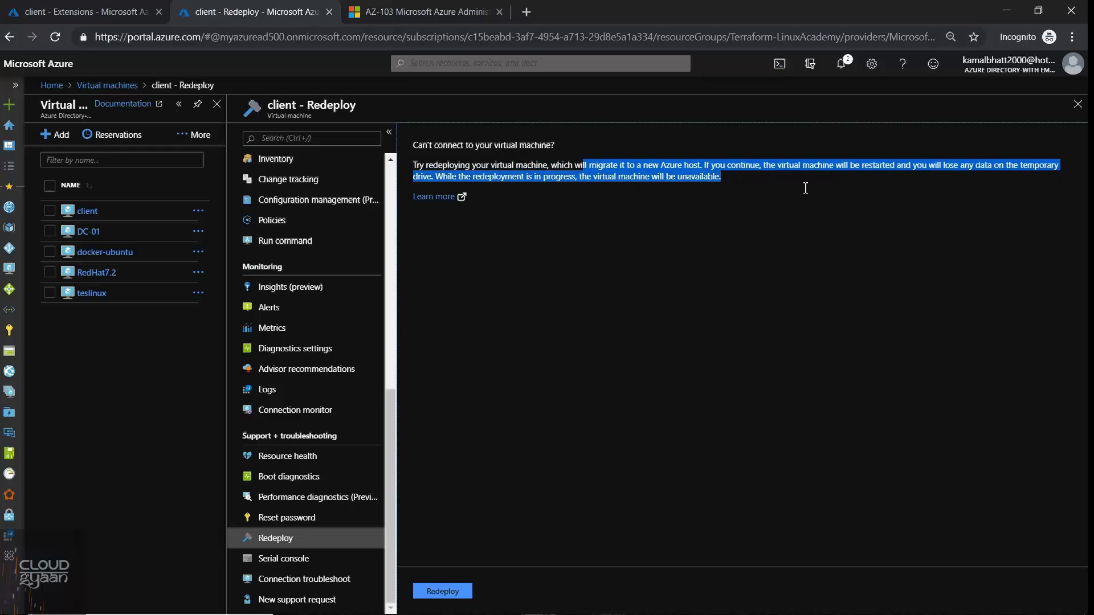
- Redeploy the client VM and check the operation's progress in the notifications
click(505, 410)
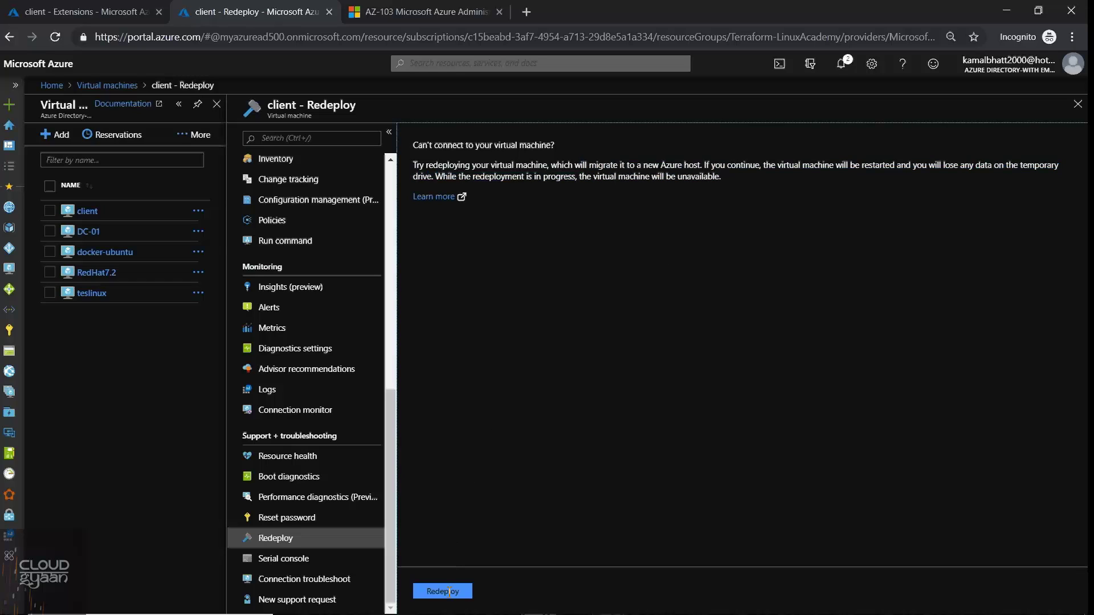
click(449, 592)
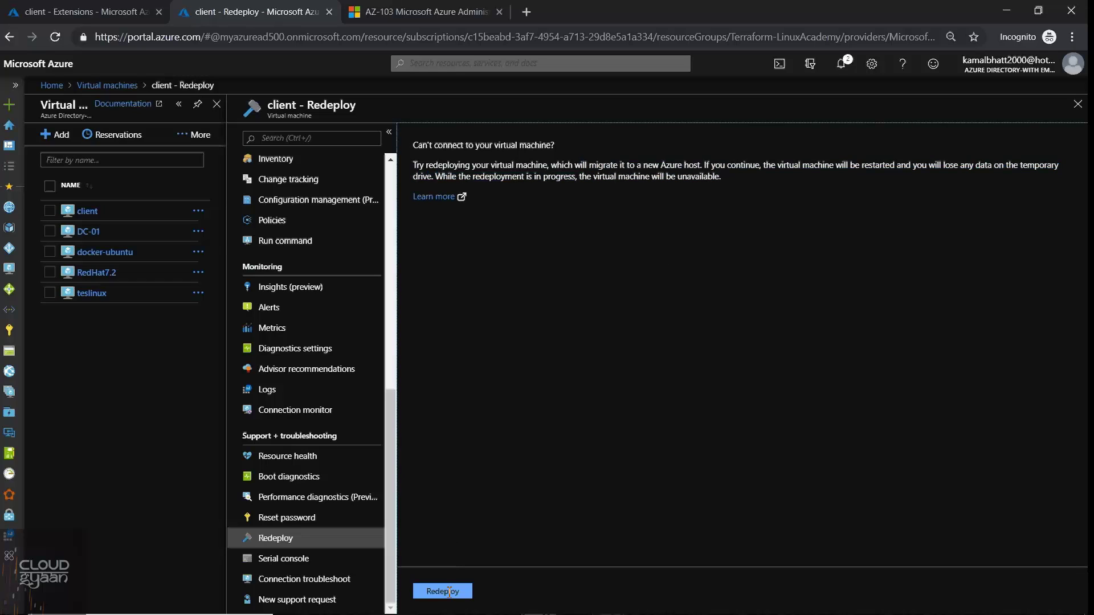
click(848, 73)
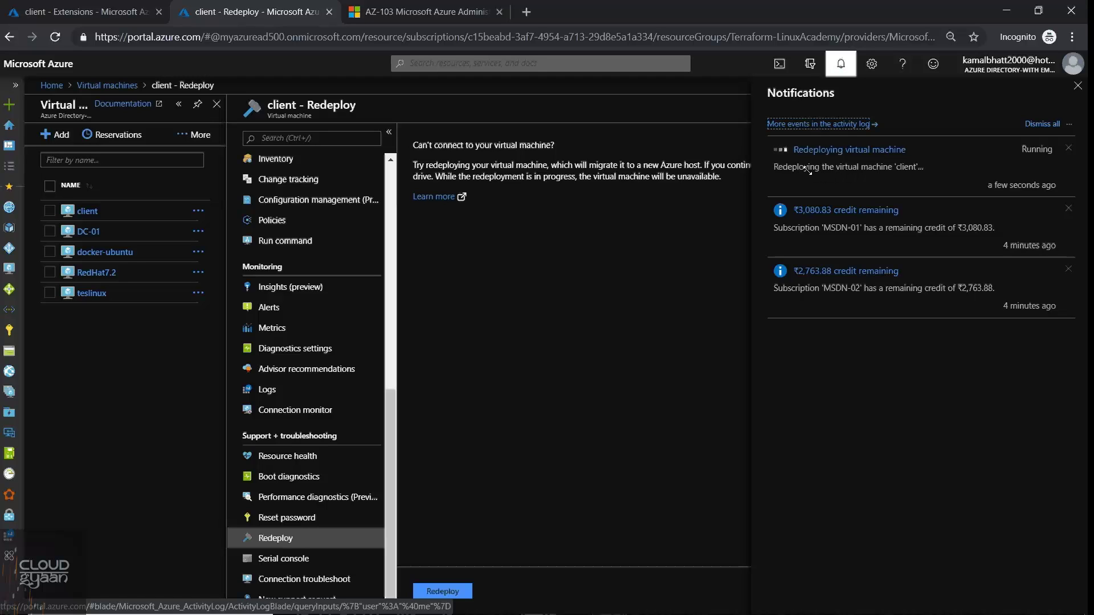
- Switch to the client VM's Remote Desktop window showing Programs and Features and move it over the portal to check the session during redeployment
mouse_move(610, 599)
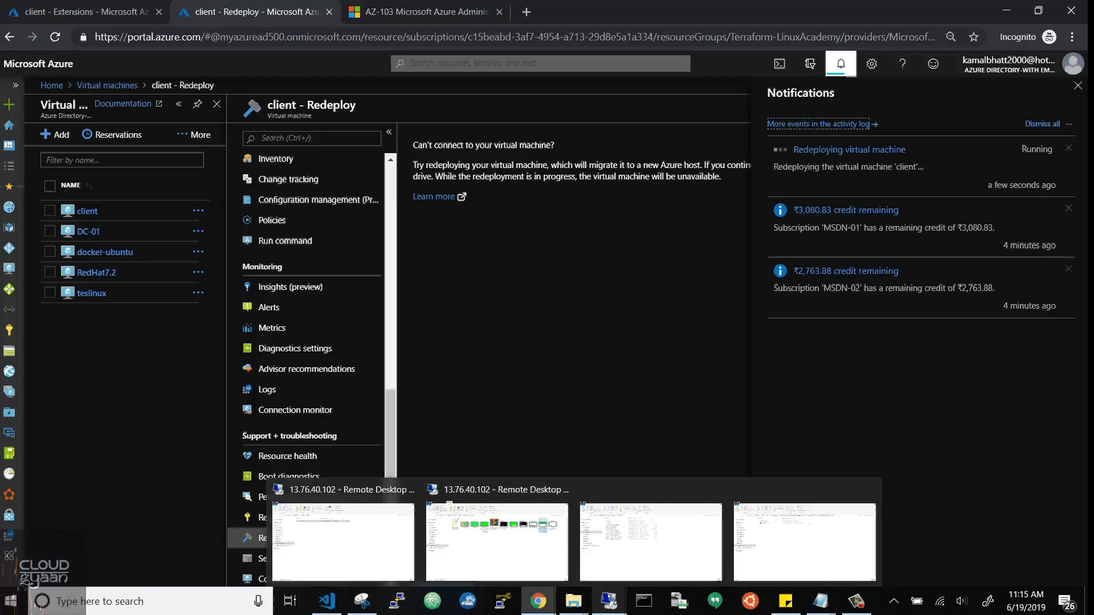
click(610, 600)
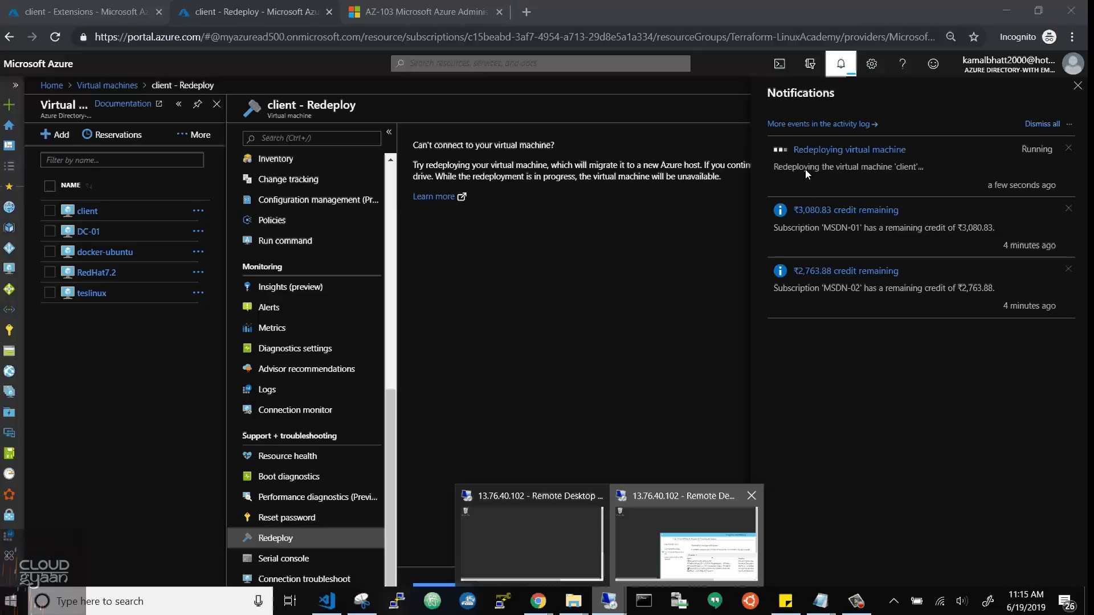
click(687, 544)
drag(722, 134, 415, 108)
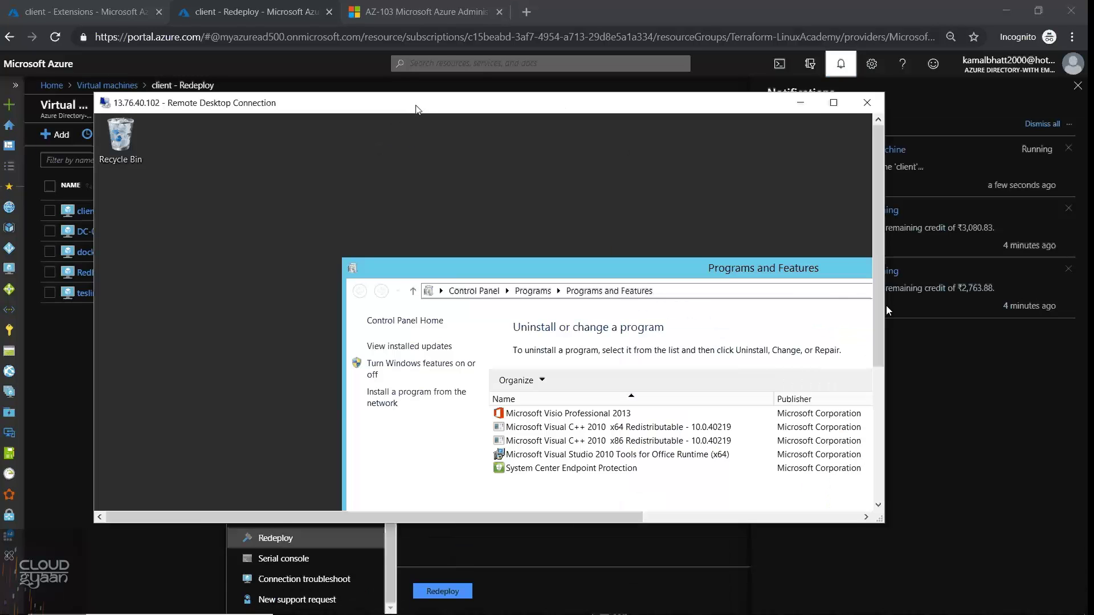
drag(872, 350, 881, 520)
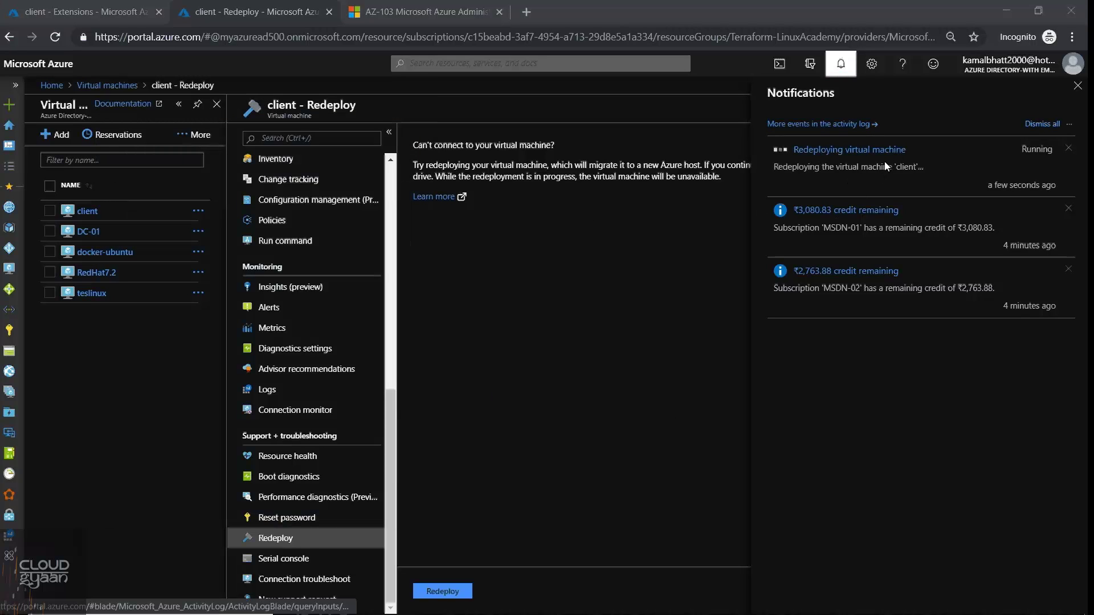
- Back in the portal, open the client VM's Reset password page and review its mode, username and password fields
drag(390, 447, 304, 512)
click(303, 515)
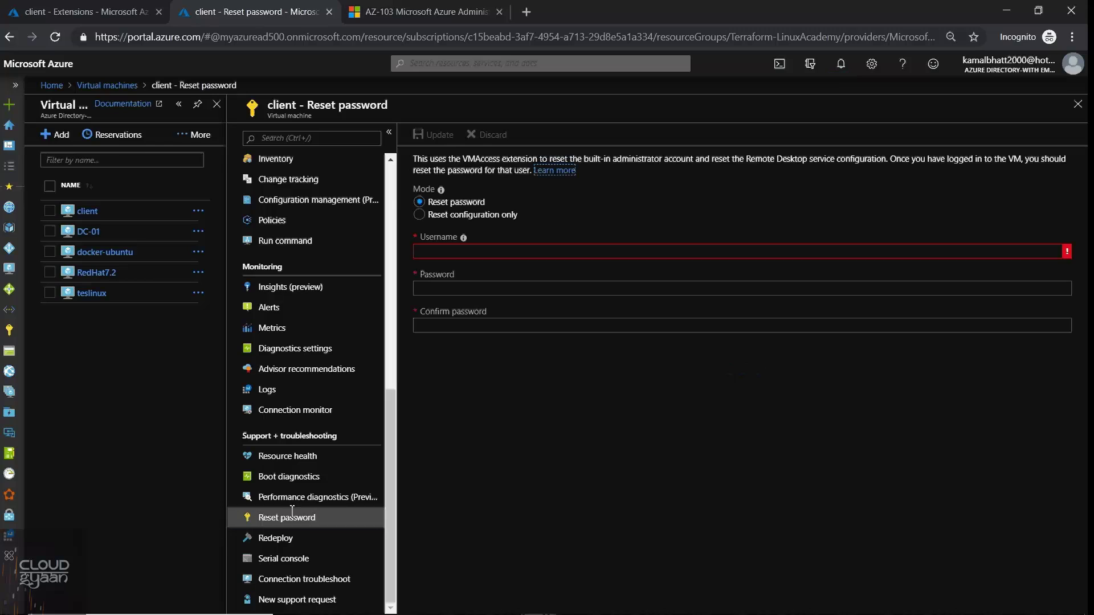
click(439, 256)
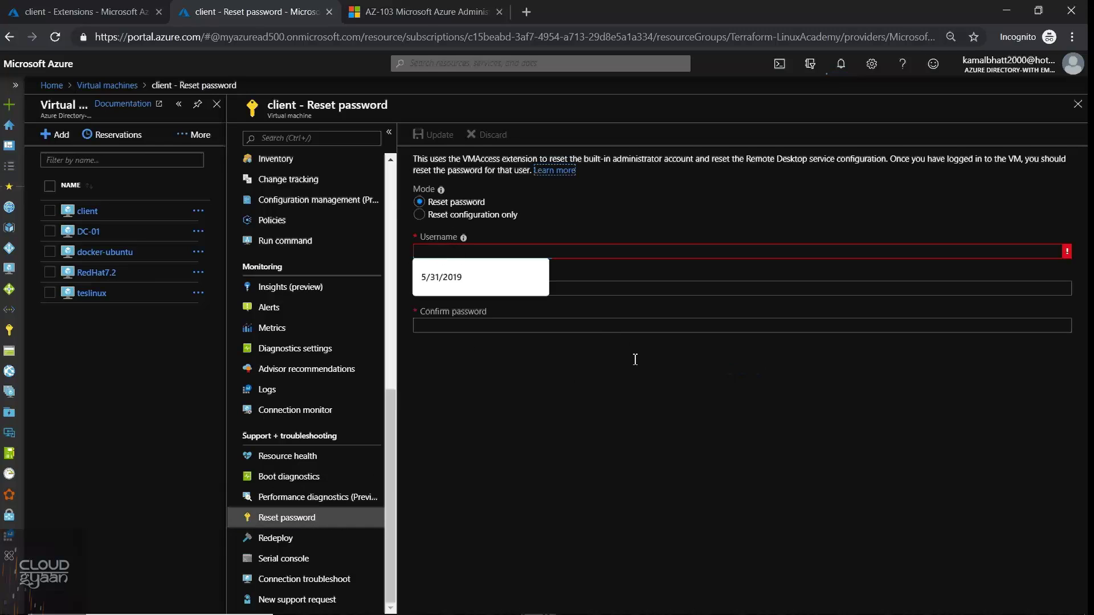
click(632, 357)
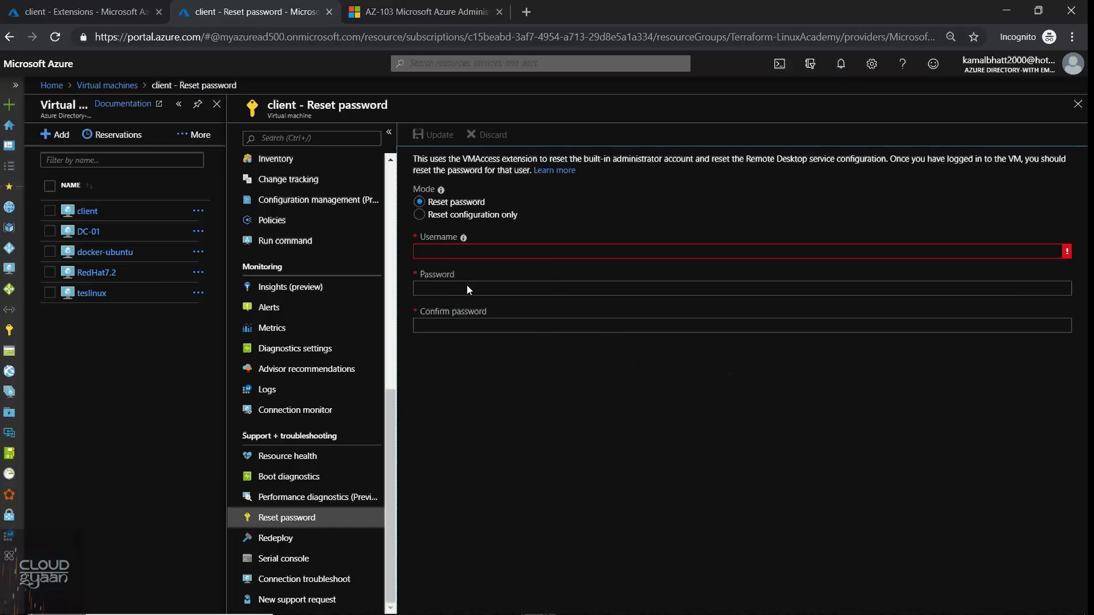
- Try the Reset configuration only mode for the client VM, then discard it and open the VM's Boot diagnostics screenshot
click(482, 214)
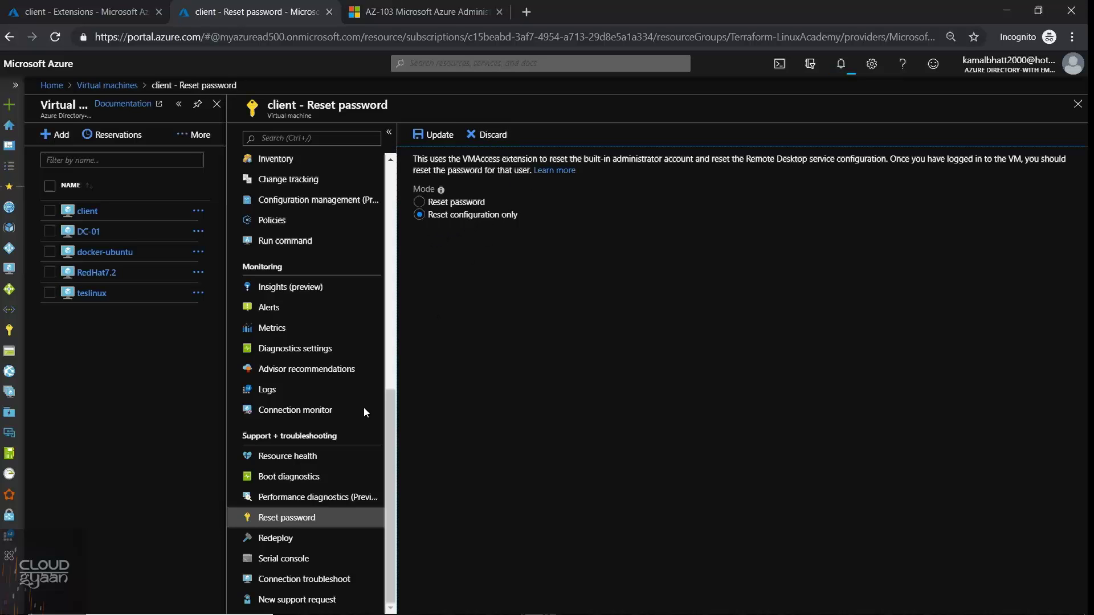
click(289, 477)
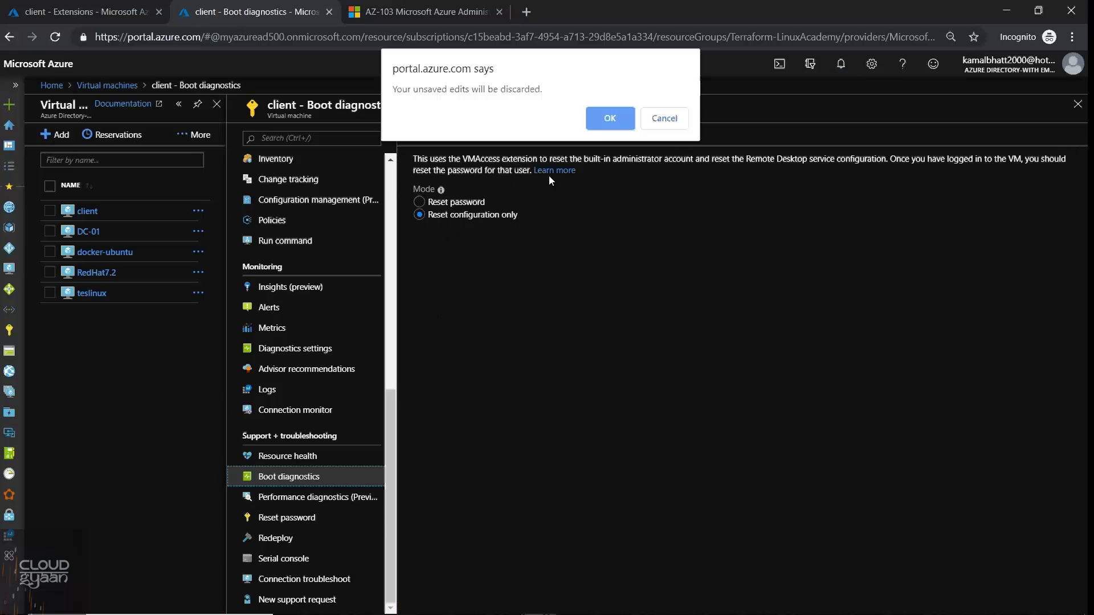
click(606, 119)
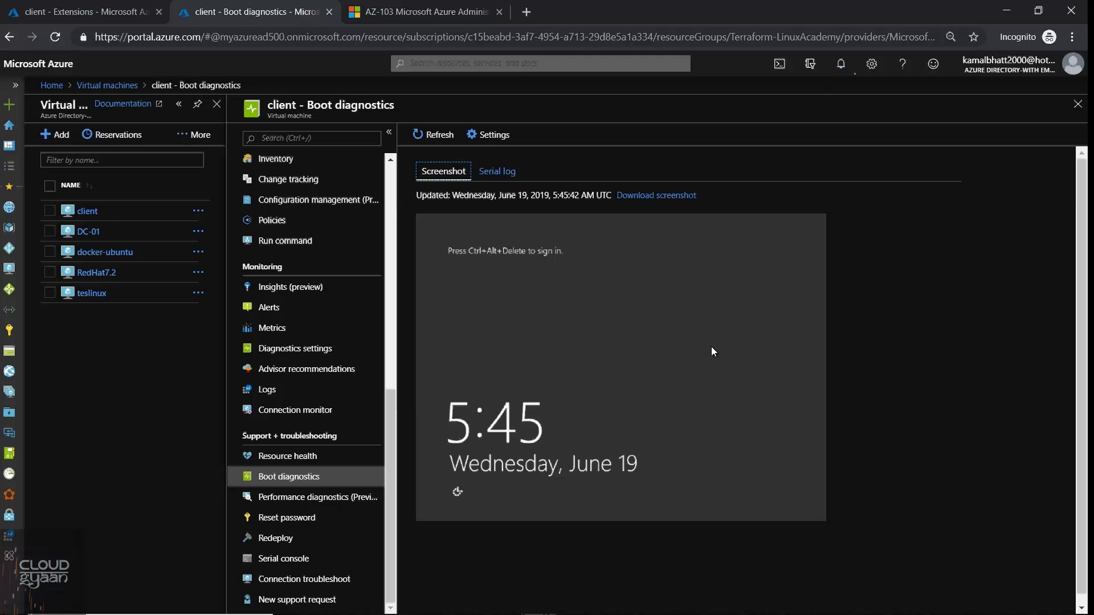
- Review the client VM's boot diagnostics status and storage account settings, then return to its Boot diagnostics page
click(493, 138)
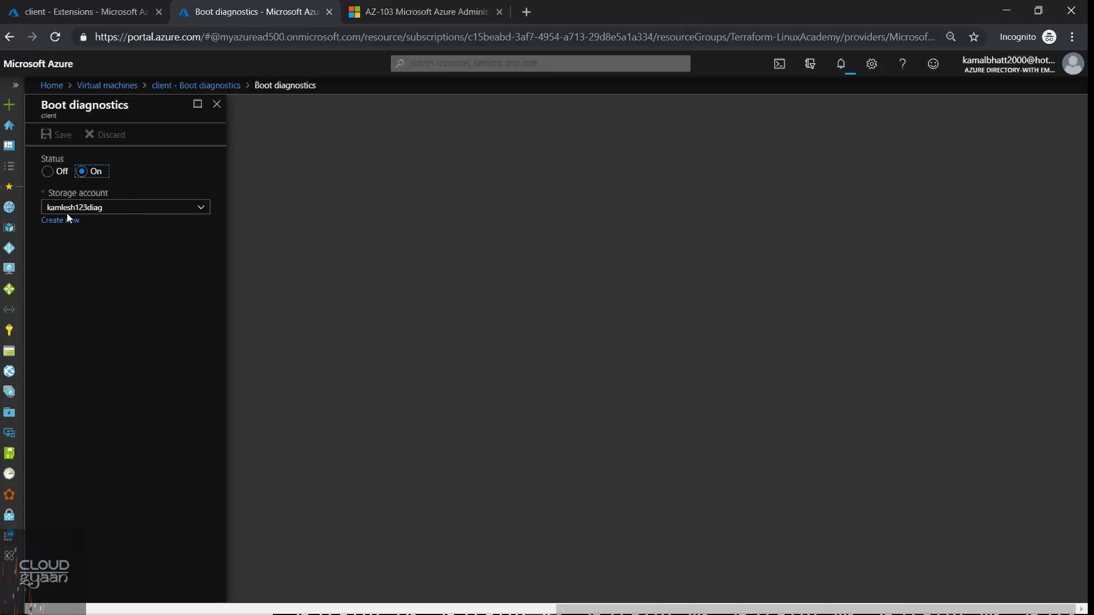
click(209, 82)
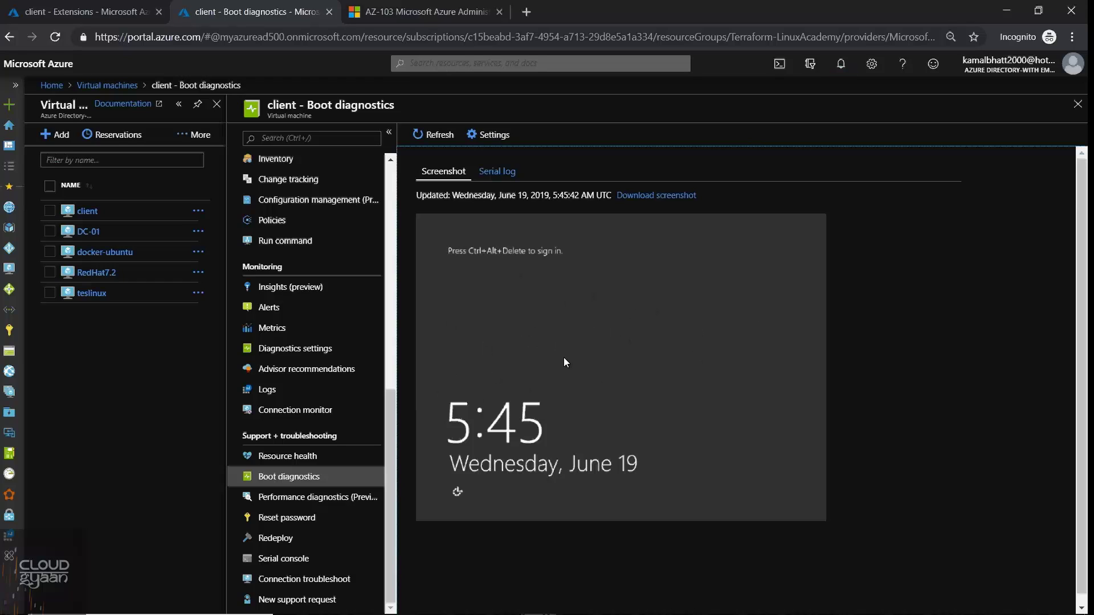
click(390, 319)
click(390, 192)
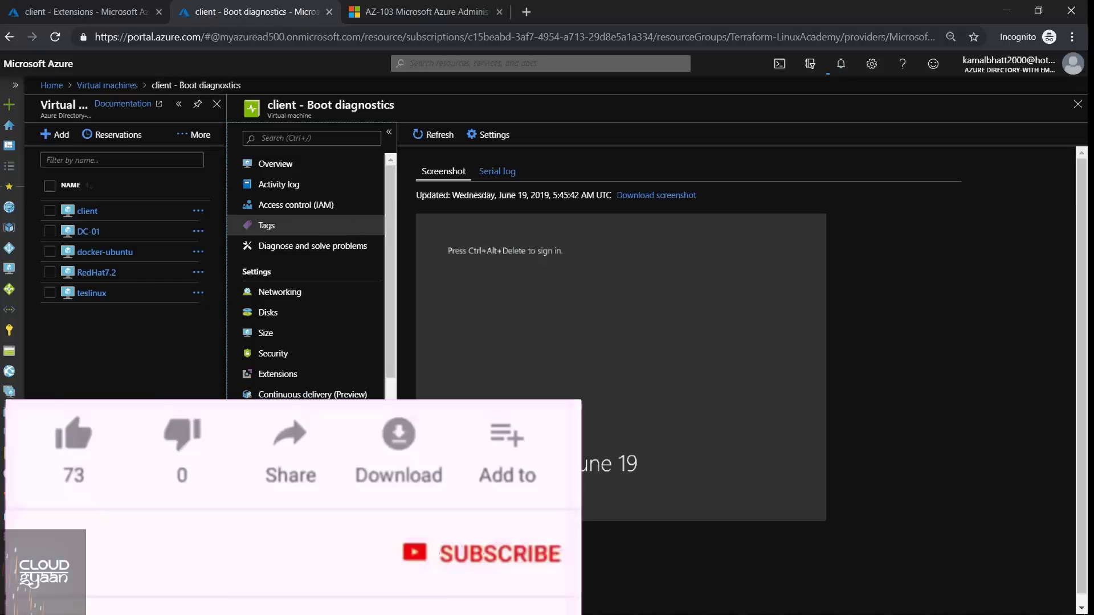
- Switch to the AZ-103 exam page and highlight the "configure high availability" skill for discussion
click(432, 5)
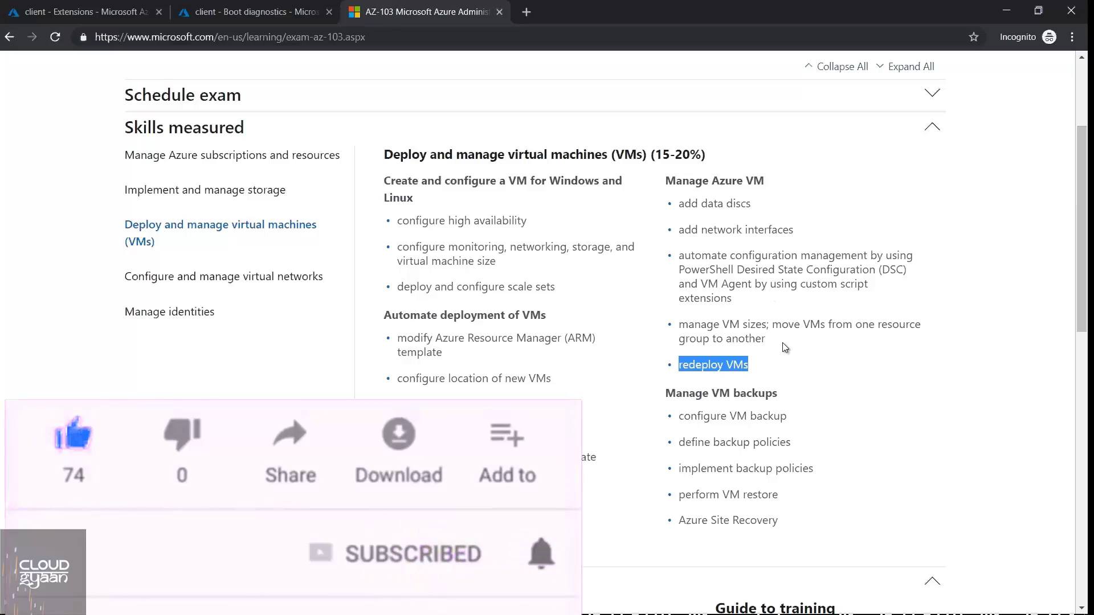
triple_click(534, 220)
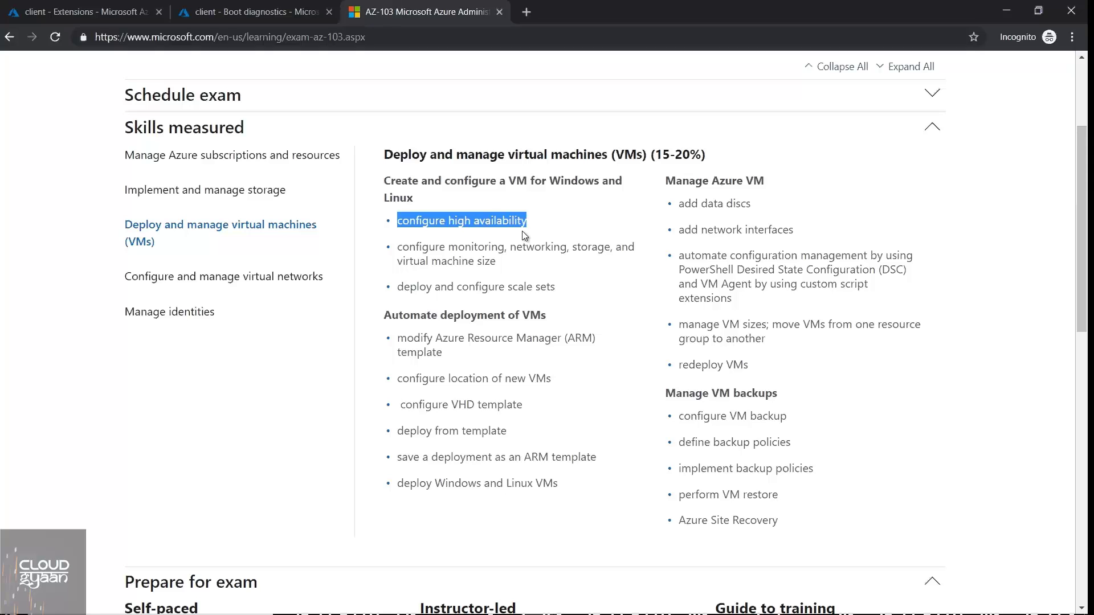
click(541, 230)
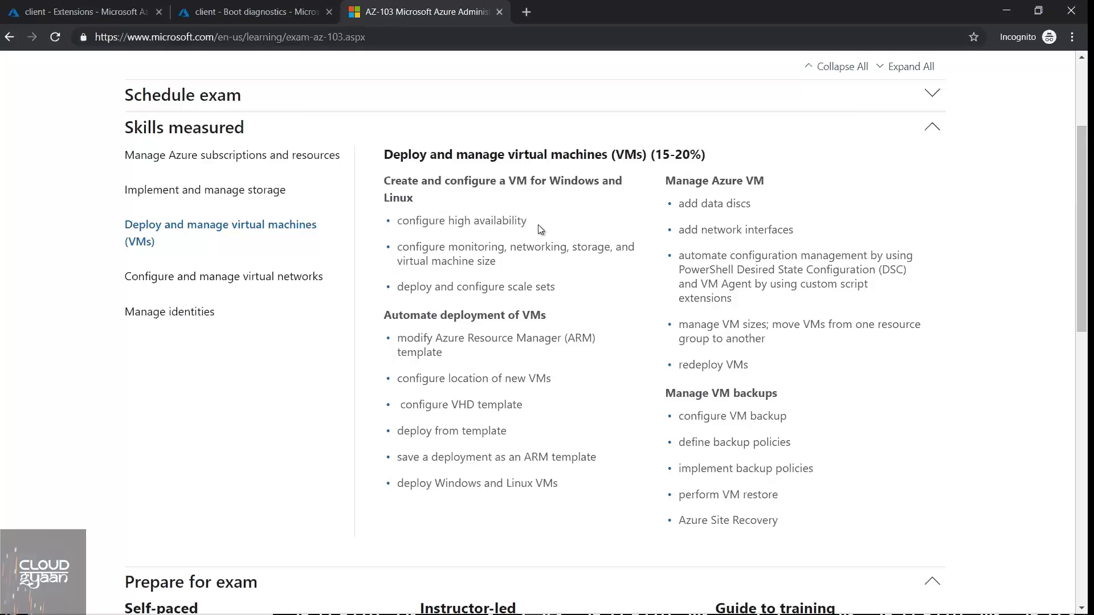
- Highlight the "deploy and configure scale sets" skill under Create and configure a VM for Windows and Linux, then clear the selection
triple_click(444, 291)
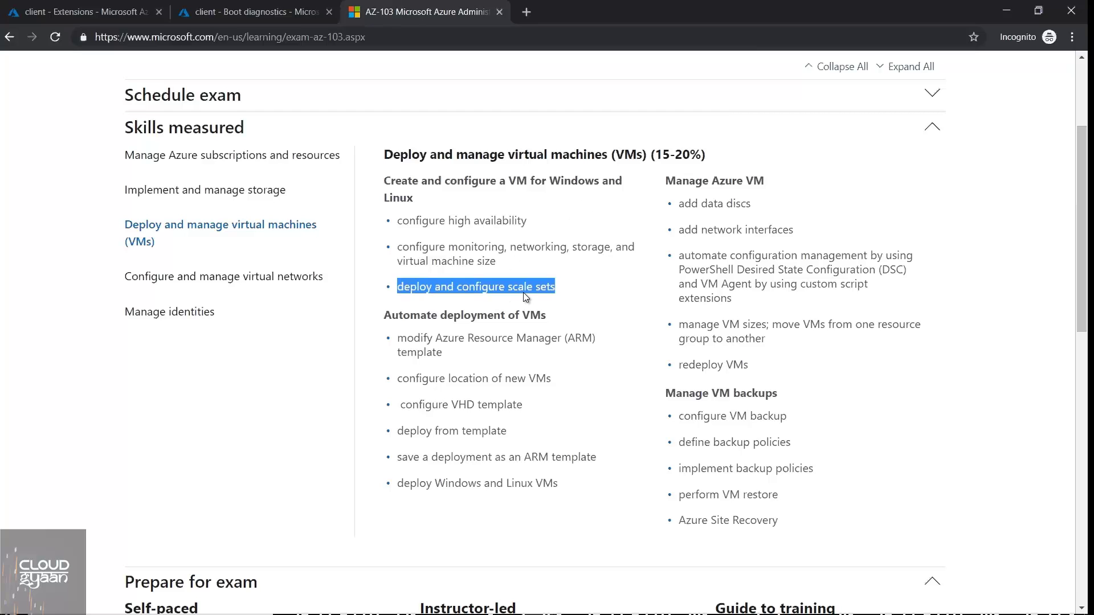
triple_click(523, 292)
click(566, 293)
triple_click(573, 289)
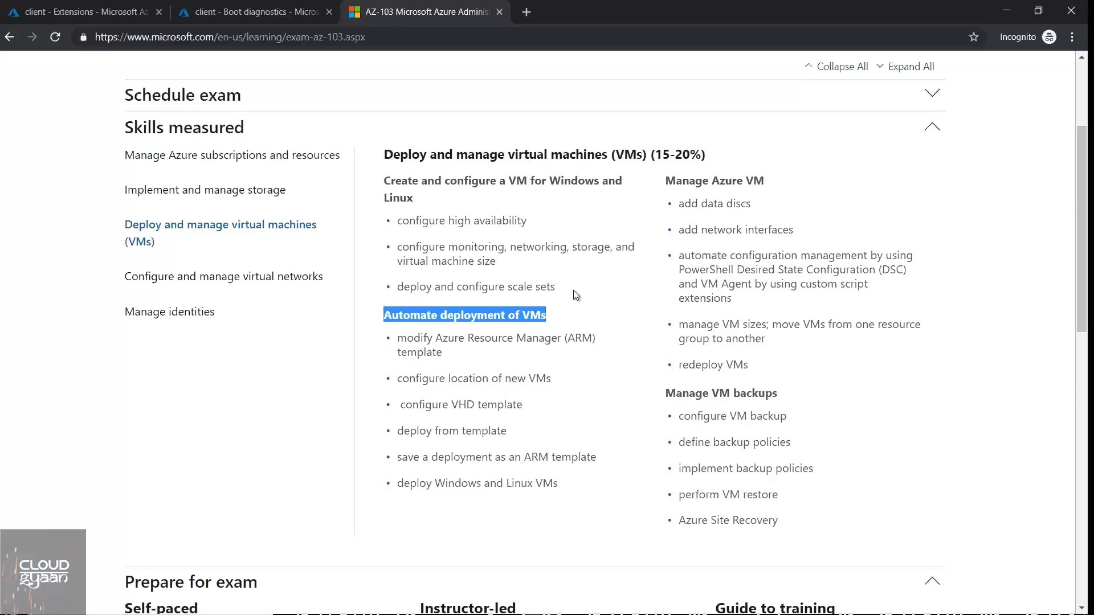
click(573, 290)
triple_click(559, 288)
triple_click(559, 288)
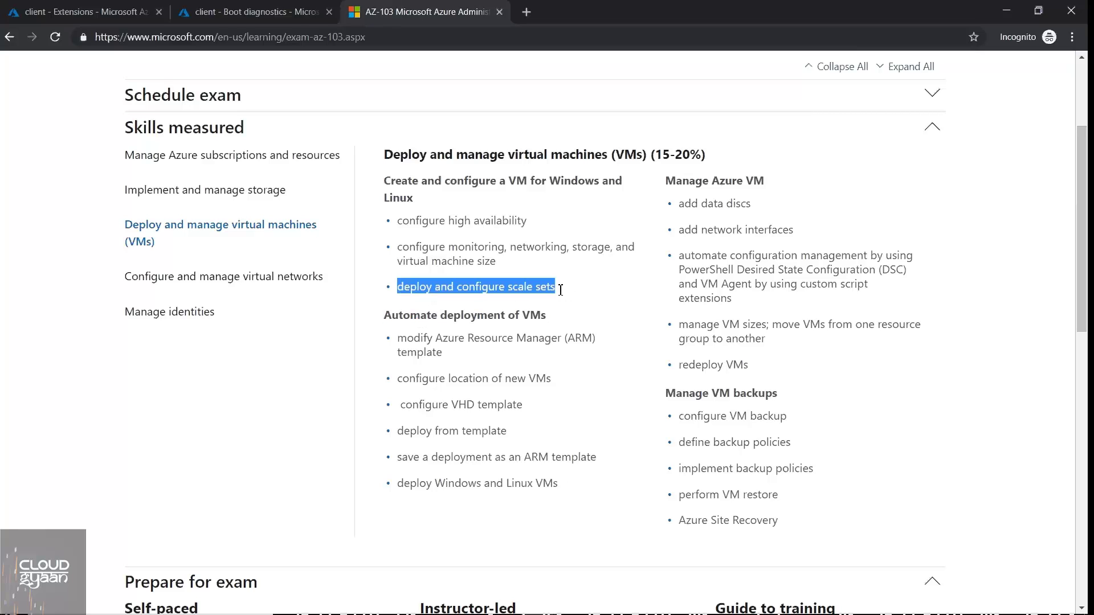
double_click(523, 288)
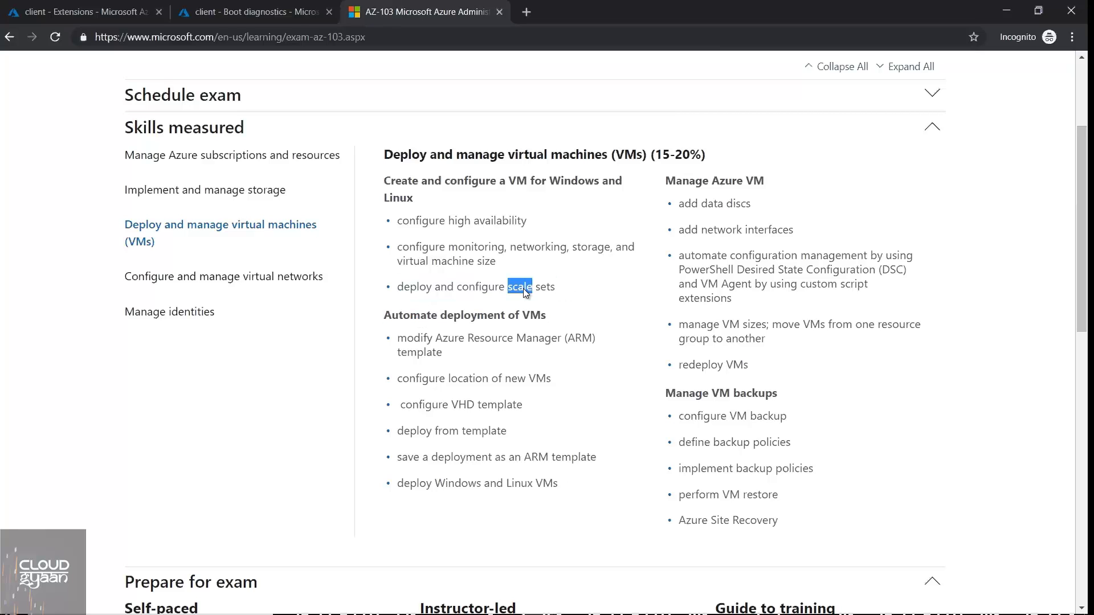
triple_click(572, 293)
click(698, 442)
- Highlight the whole "Automate deployment of VMs" section through "deploy Windows and Linux VMs", then clear the selection
drag(384, 315, 562, 483)
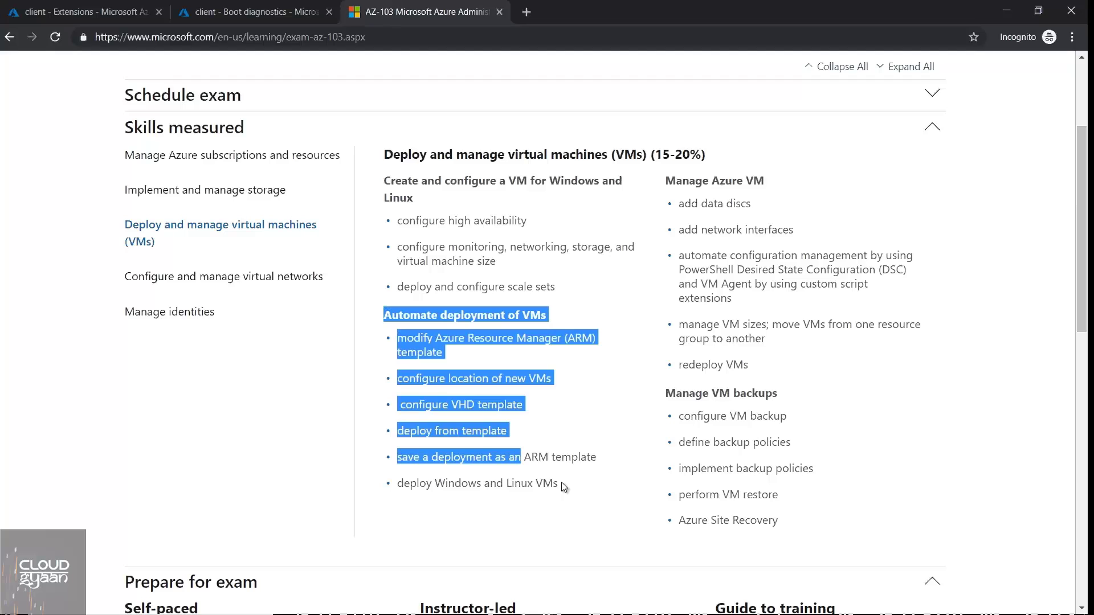
click(561, 483)
drag(406, 316, 565, 493)
click(384, 315)
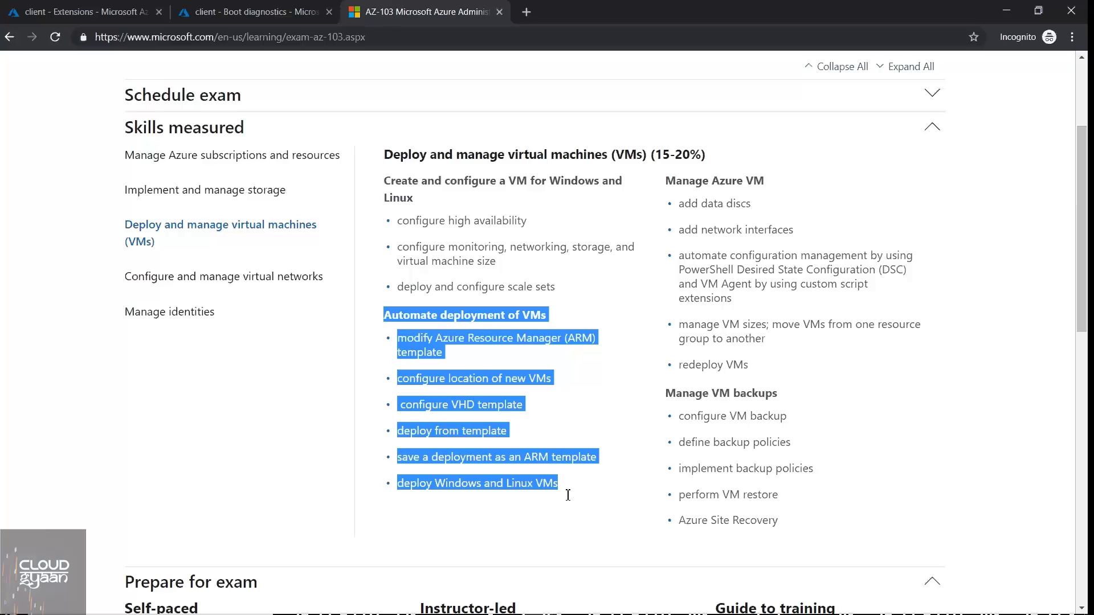
click(580, 486)
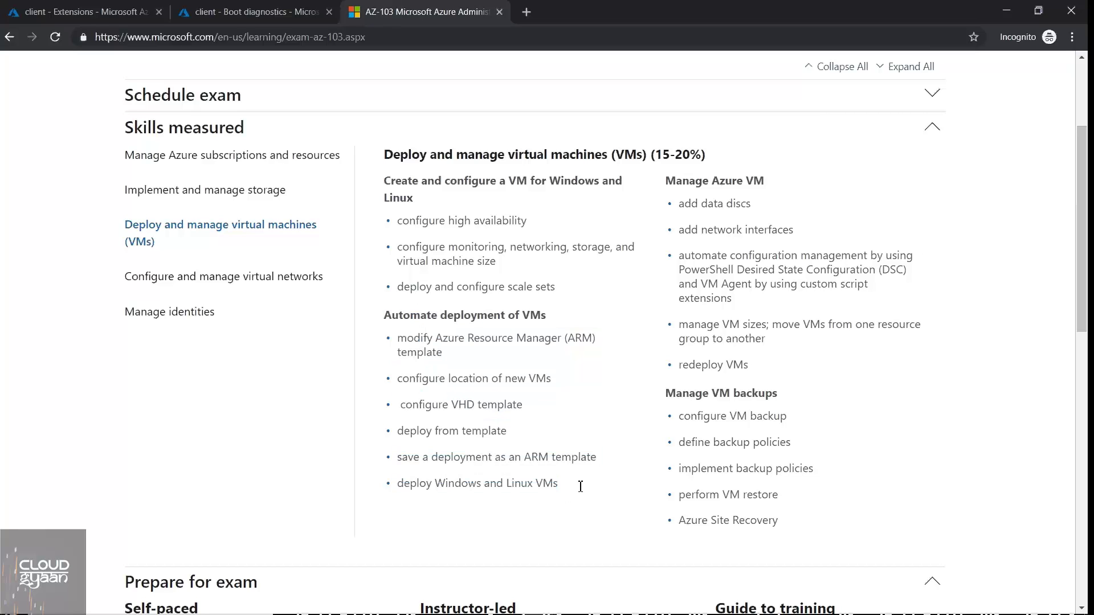